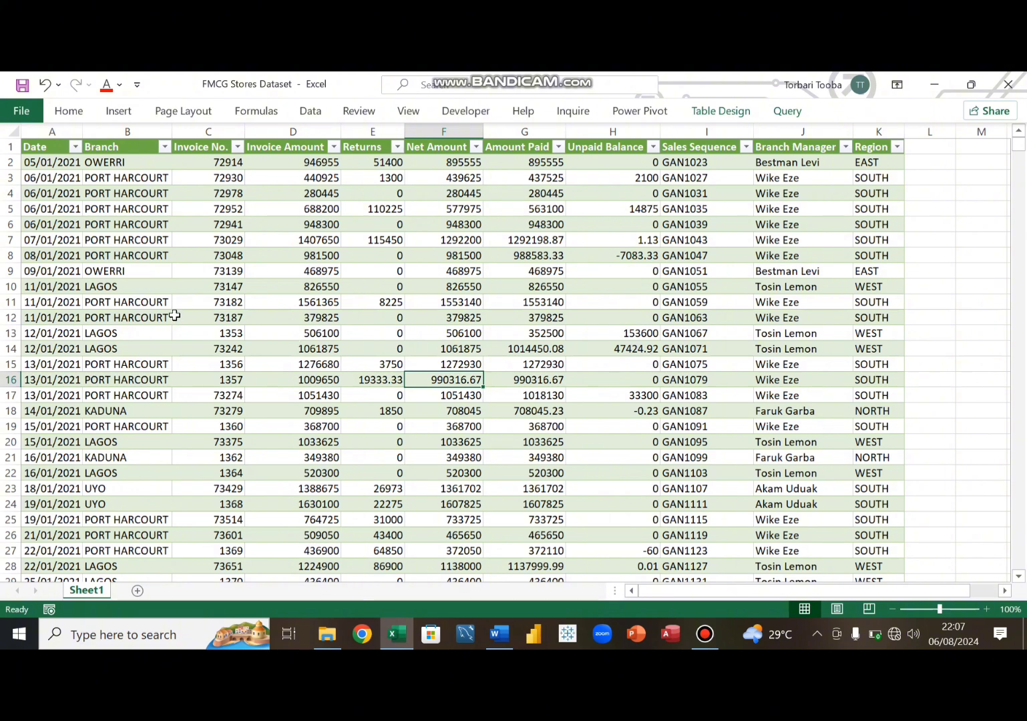
- Apply comma style number format to the Invoice Amount through Unpaid Balance columns of the sales table
click(323, 165)
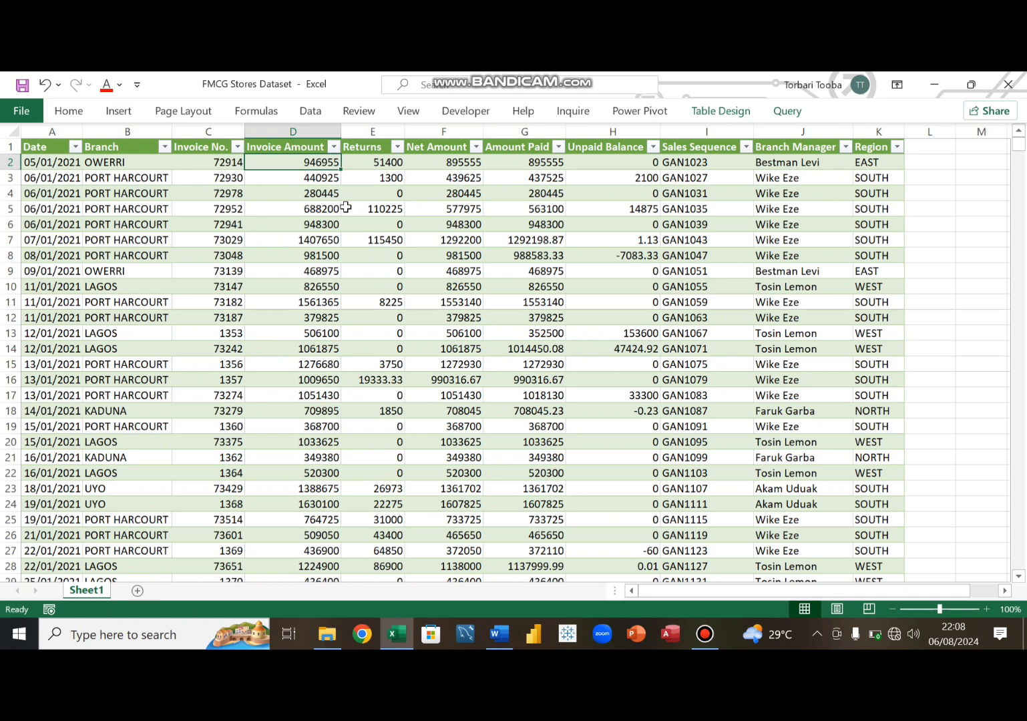
key(shift+Right)
key(shift+Right)
key(shift+Right)
key(shift+Right)
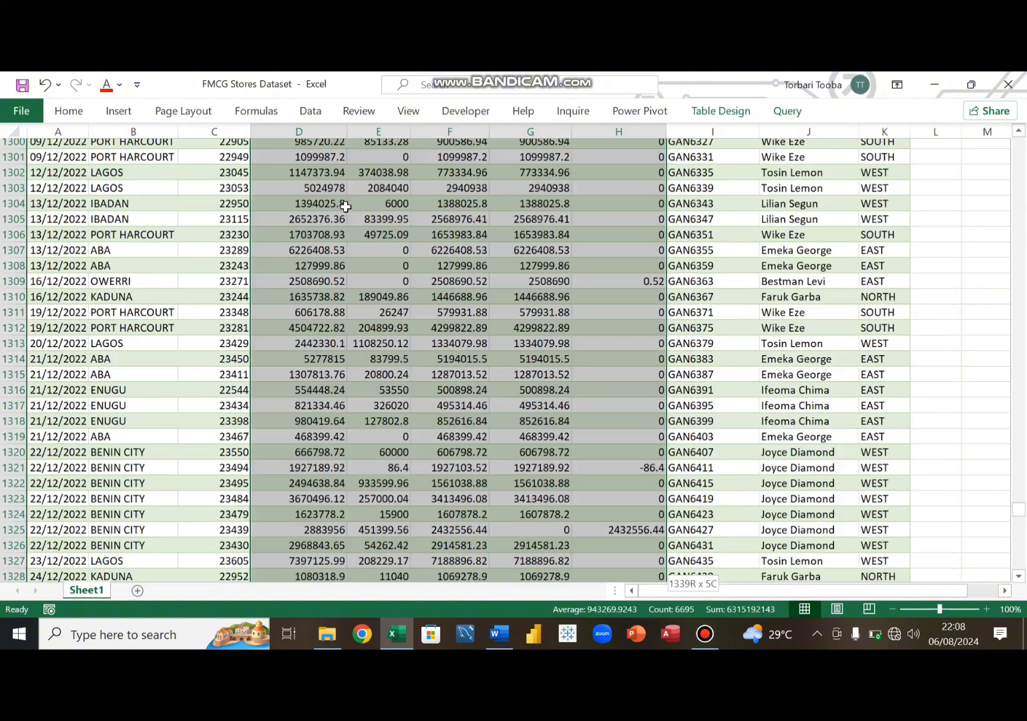
key(ctrl+shift+Down)
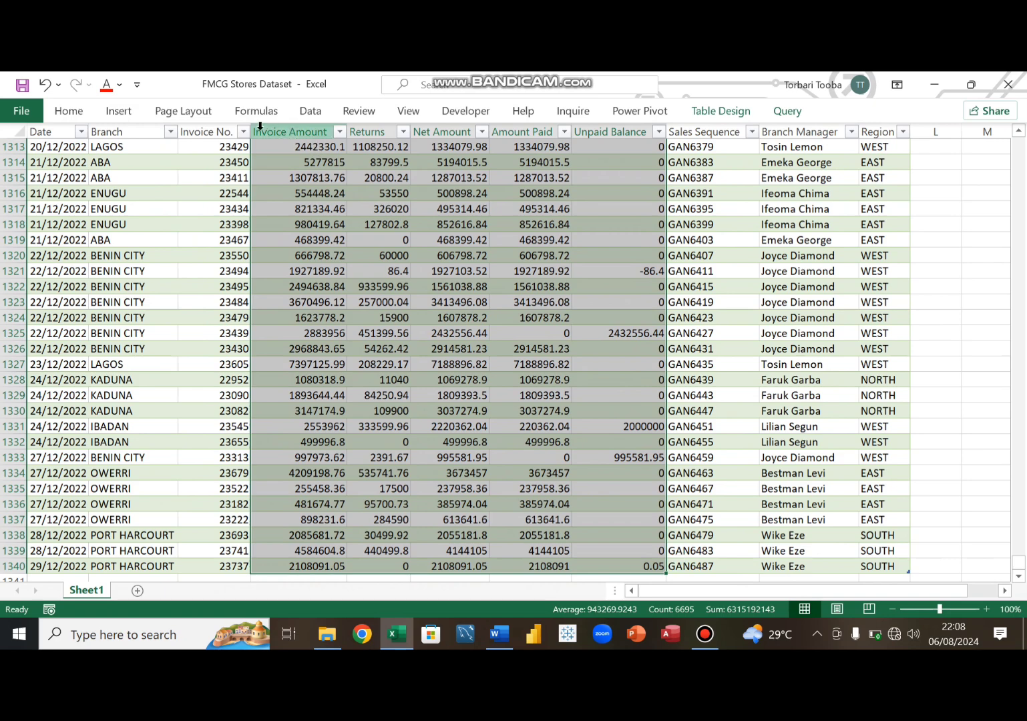
click(78, 116)
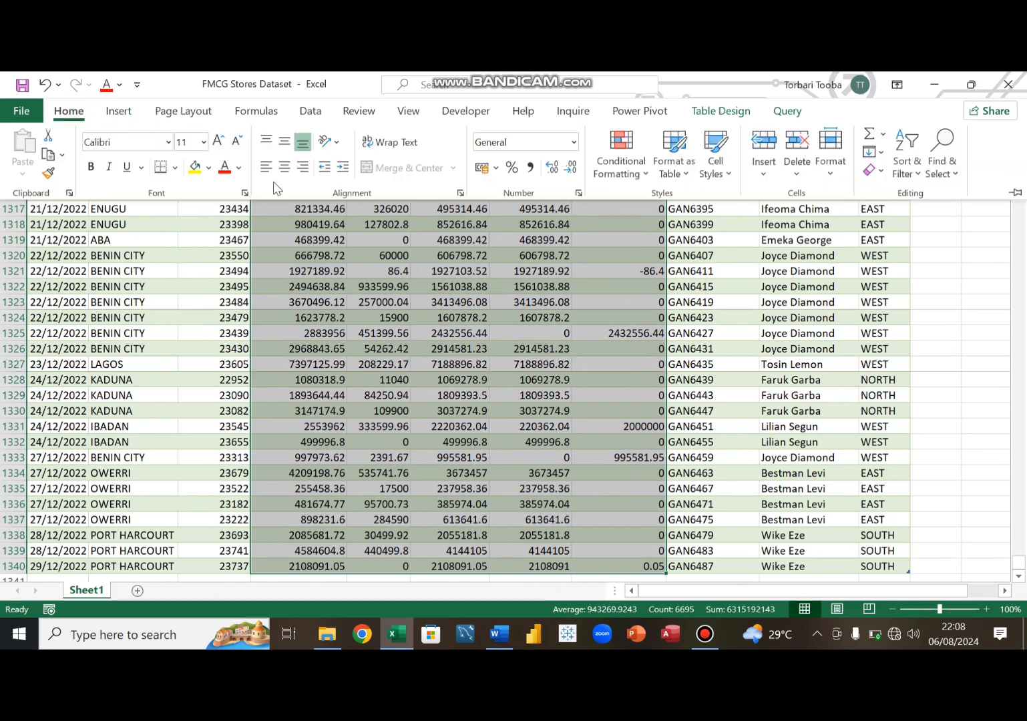
click(530, 168)
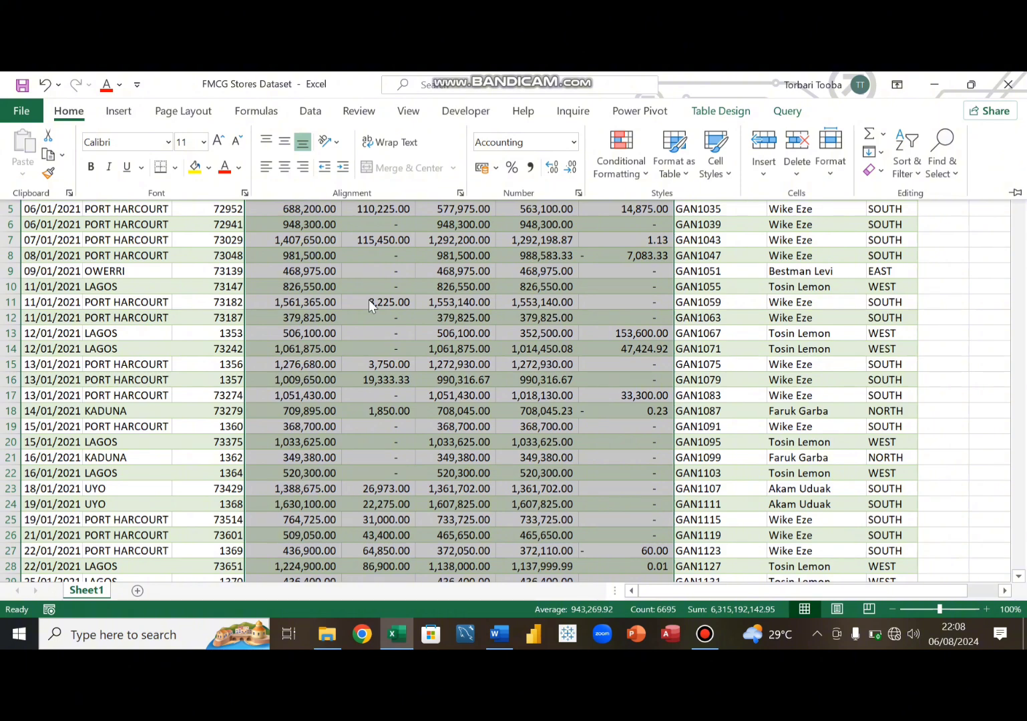
click(435, 270)
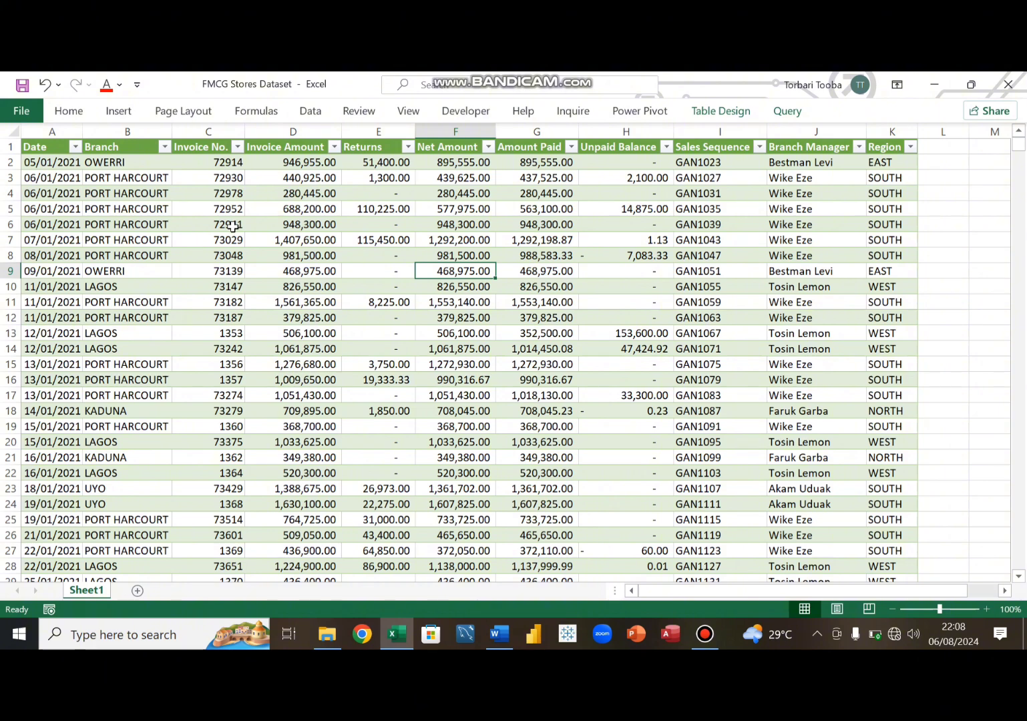
- Insert a PivotTable from the Gandoki_Sales table on a new worksheet
click(120, 112)
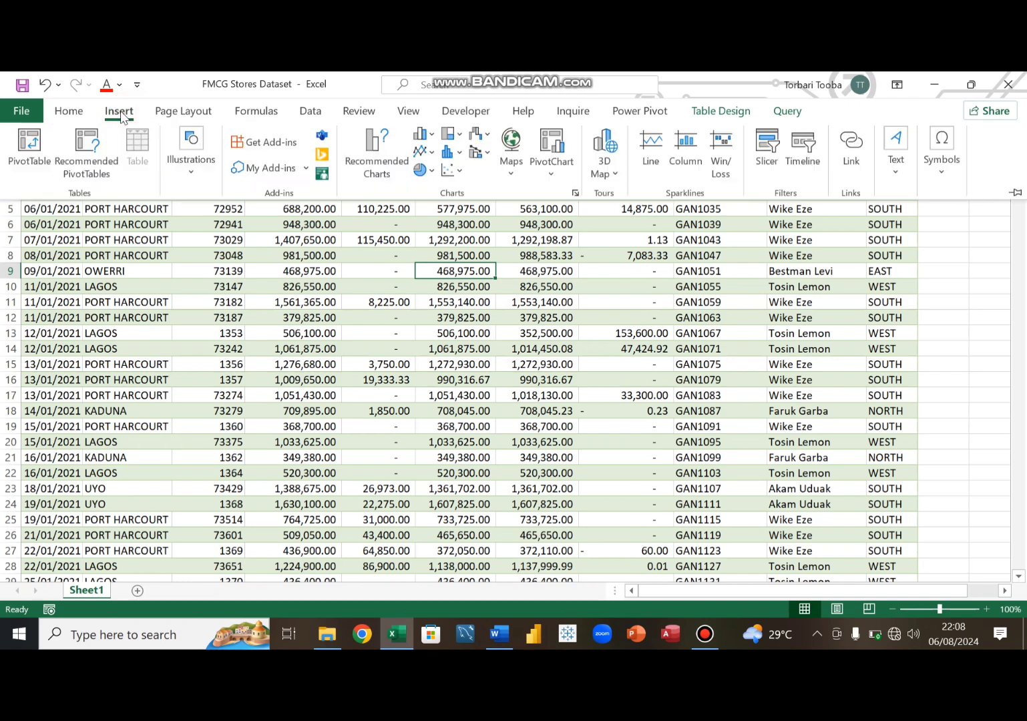
click(23, 152)
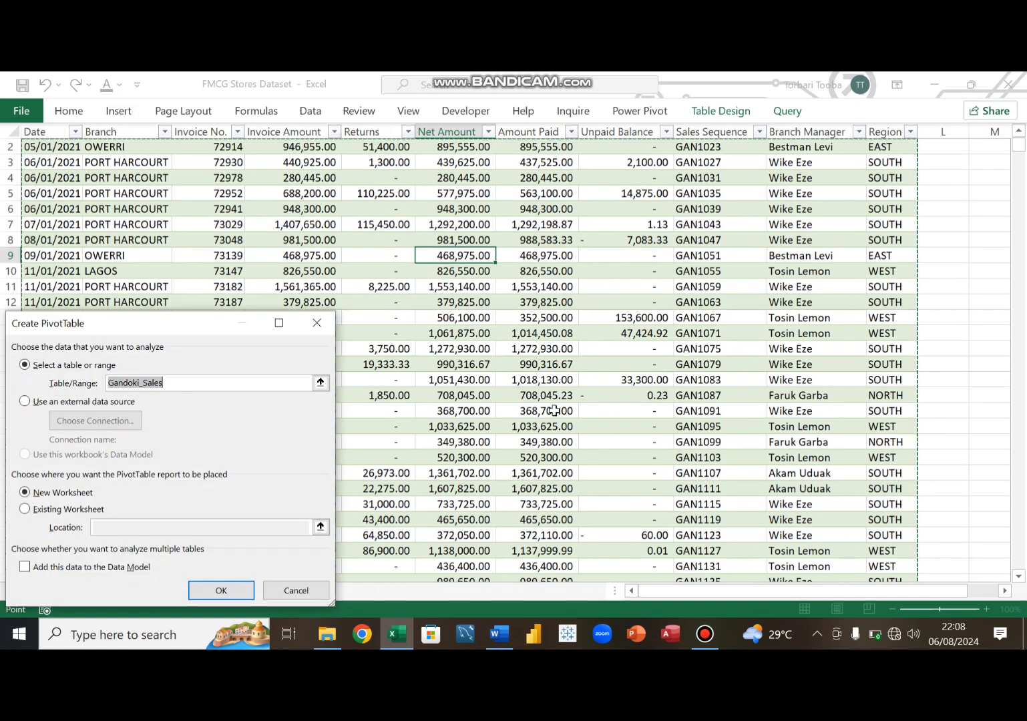
scroll(554, 401, up, 1)
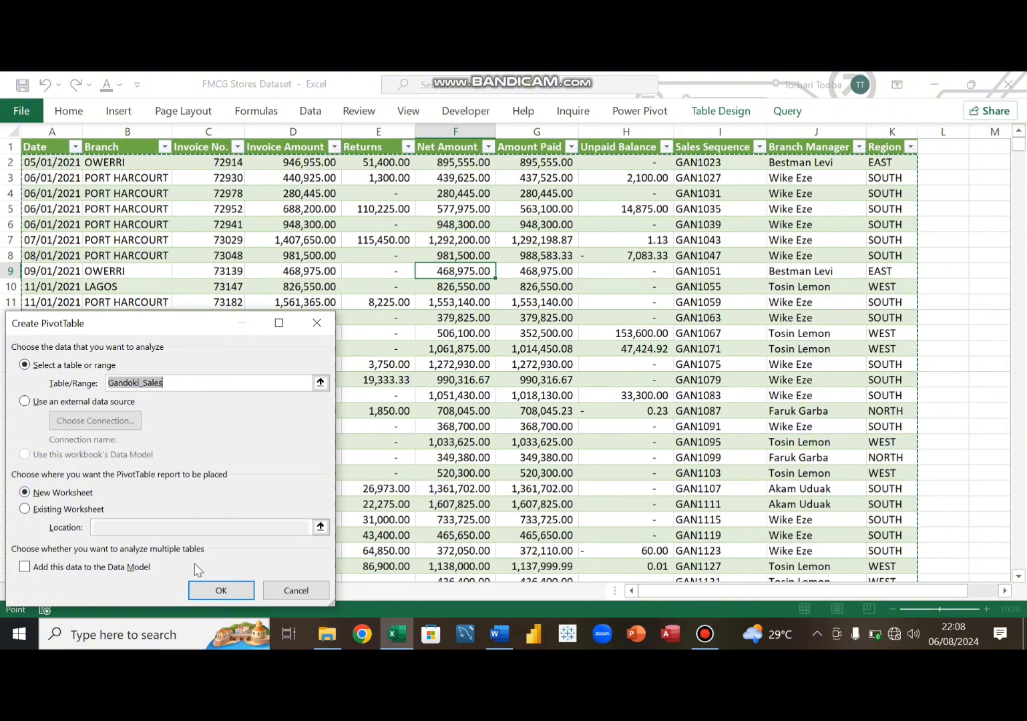
click(223, 591)
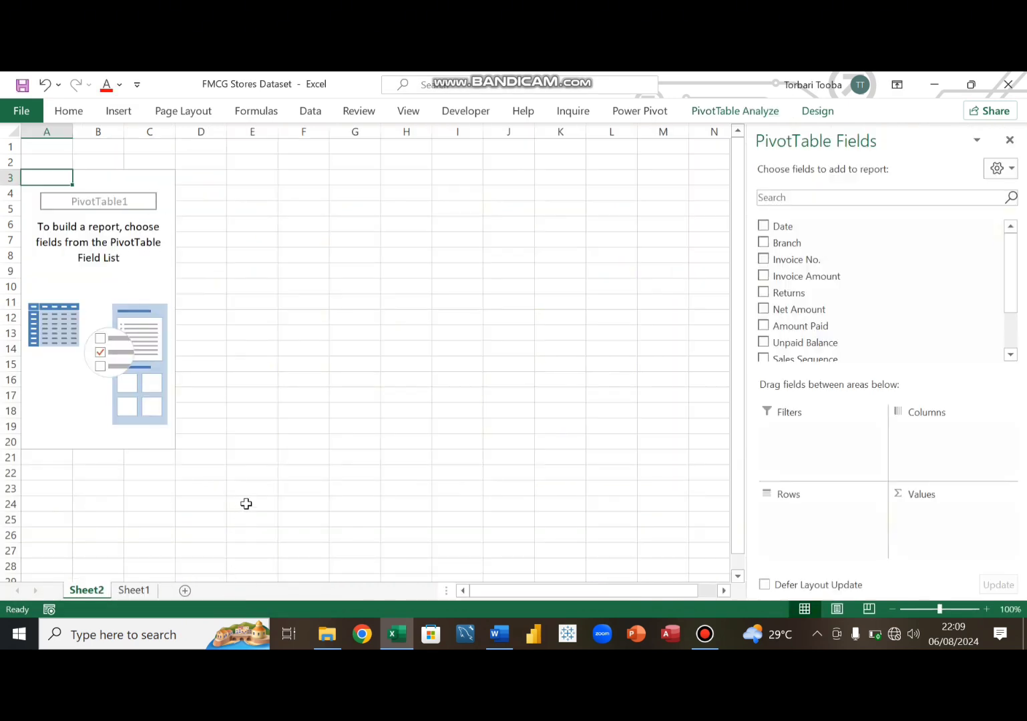
- Switch to Word to review the FMCG Stores Dataset Objectives list, then return to Excel
click(498, 634)
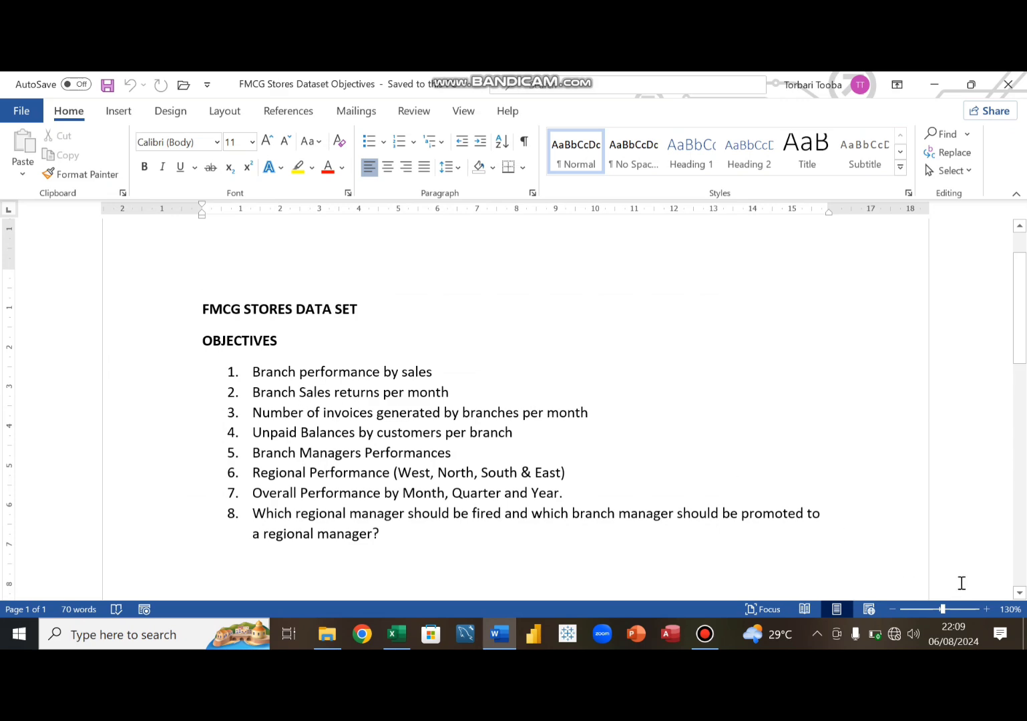
click(986, 609)
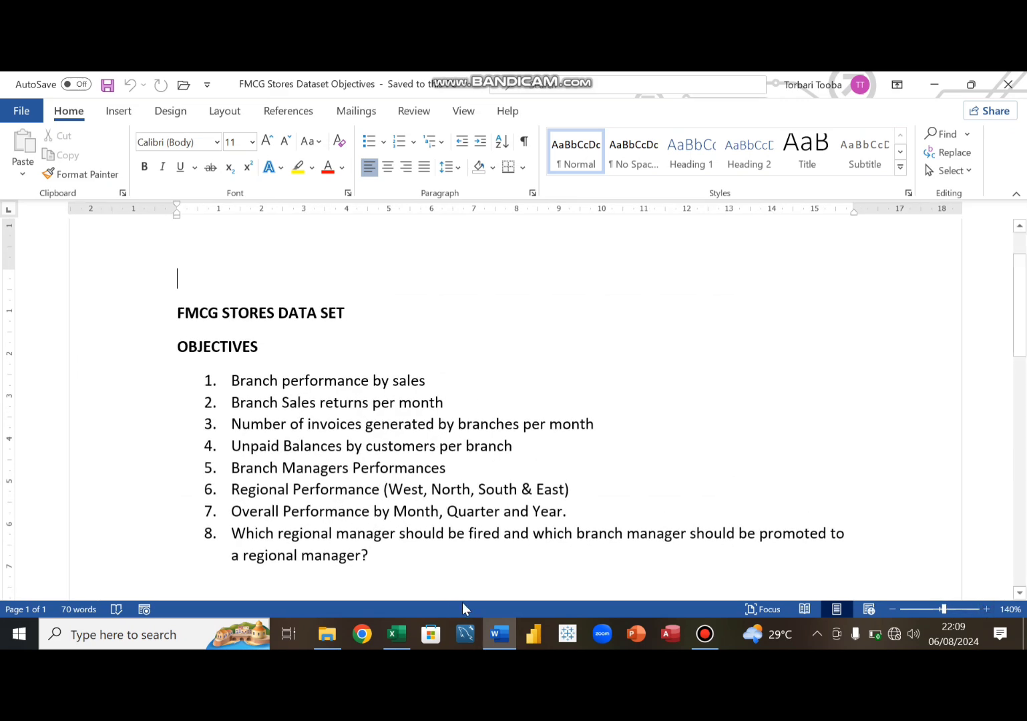
click(500, 634)
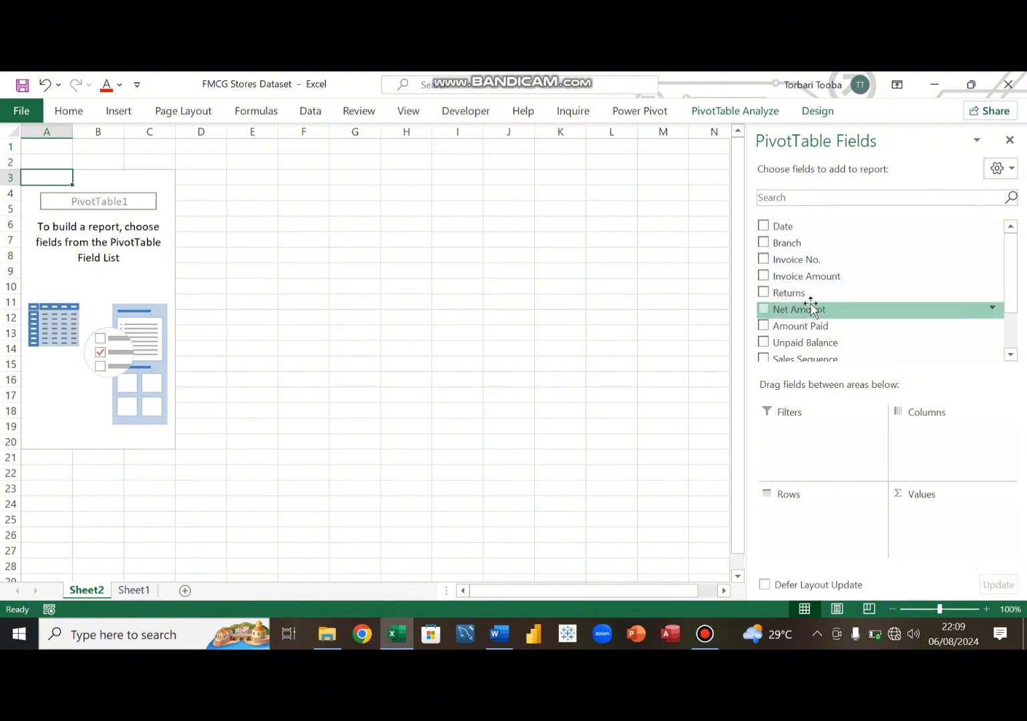
- Add Net Amount to the pivot table's values and apply comma style to the total
scroll(815, 298, down, 1)
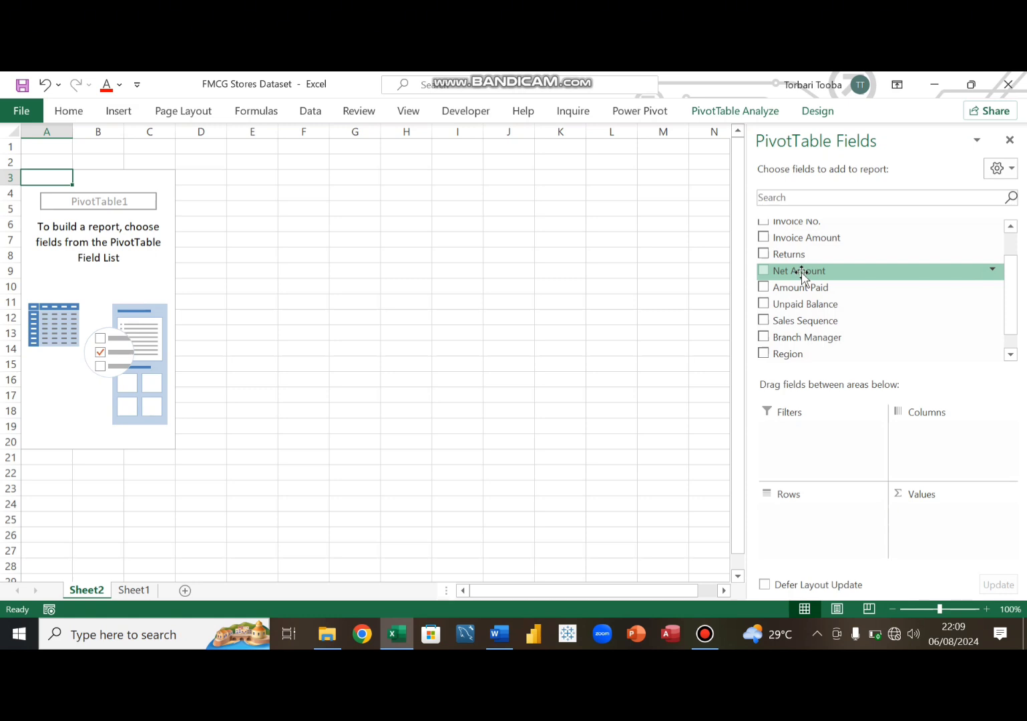
drag(804, 272, 936, 520)
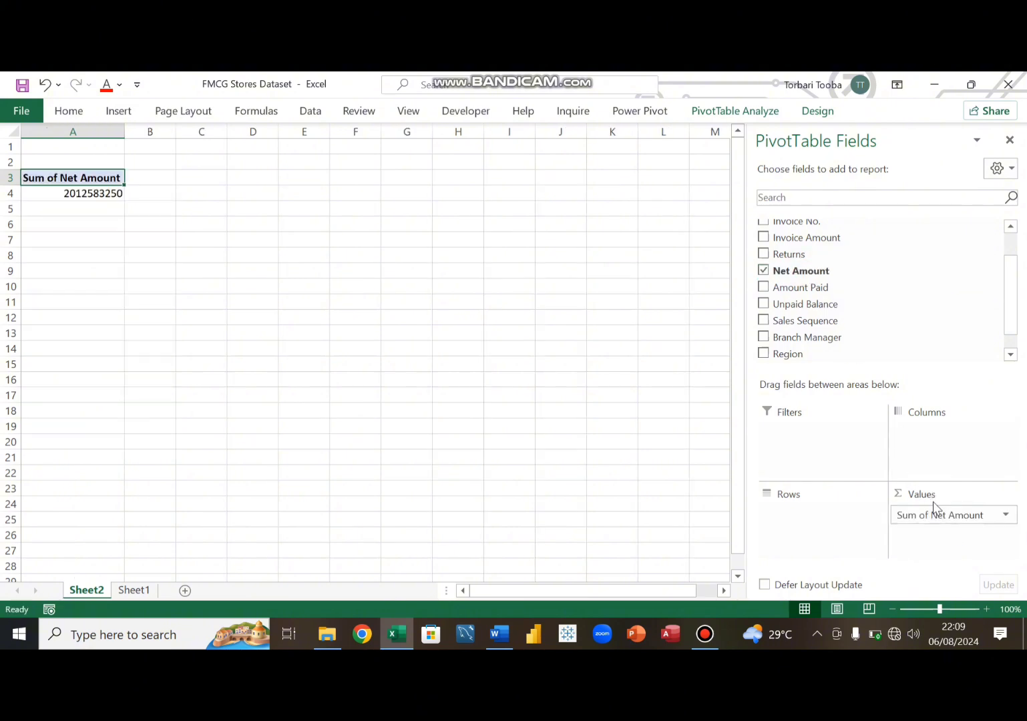
click(103, 202)
click(74, 113)
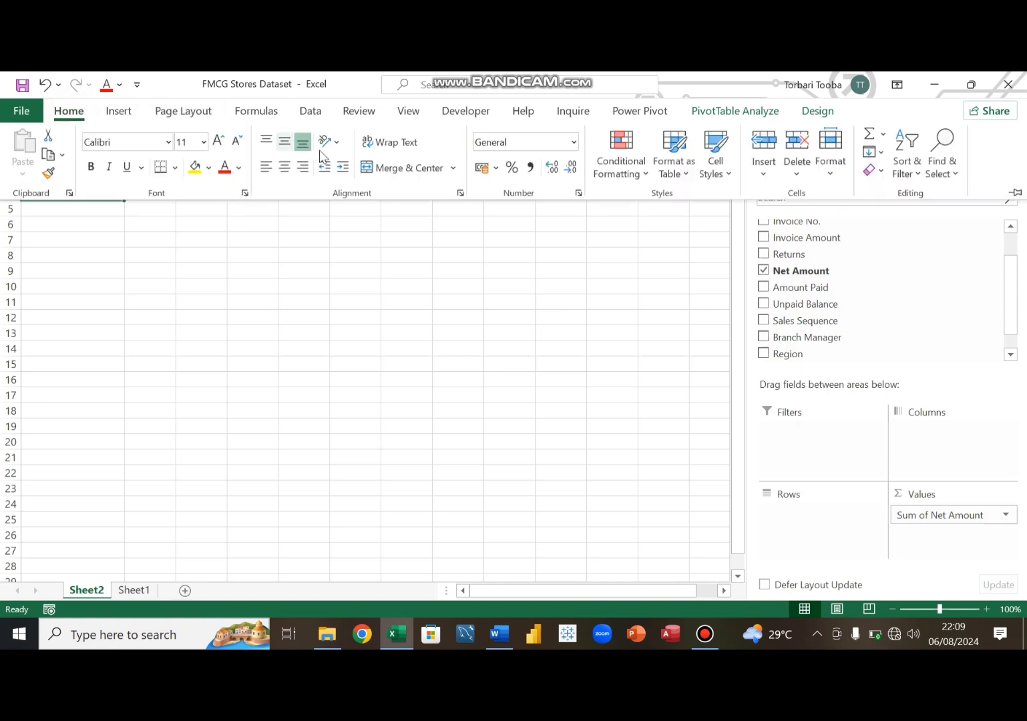
click(530, 167)
click(167, 304)
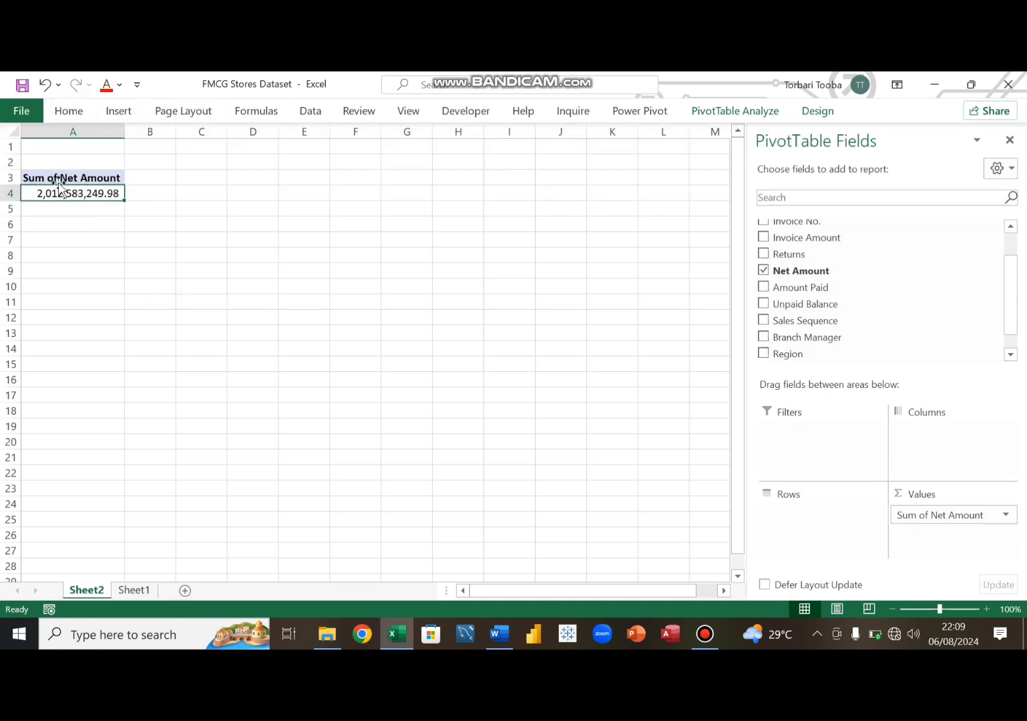
- Copy the Net Amount pivot table and paste a copy at cell A9
drag(58, 179, 64, 192)
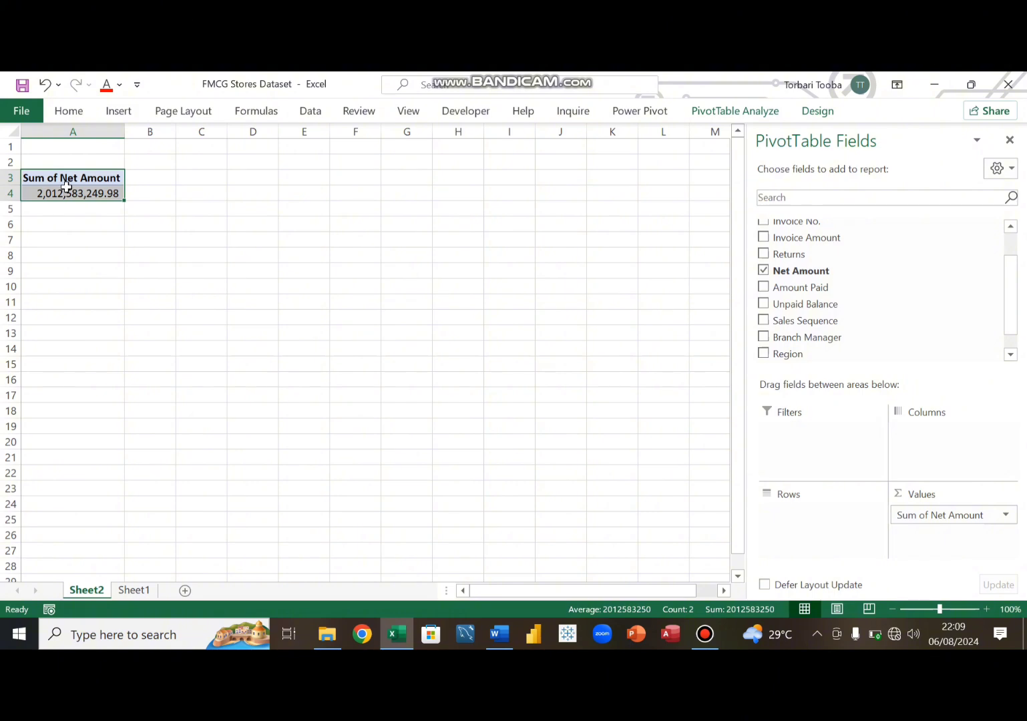
key(ctrl+c)
click(57, 274)
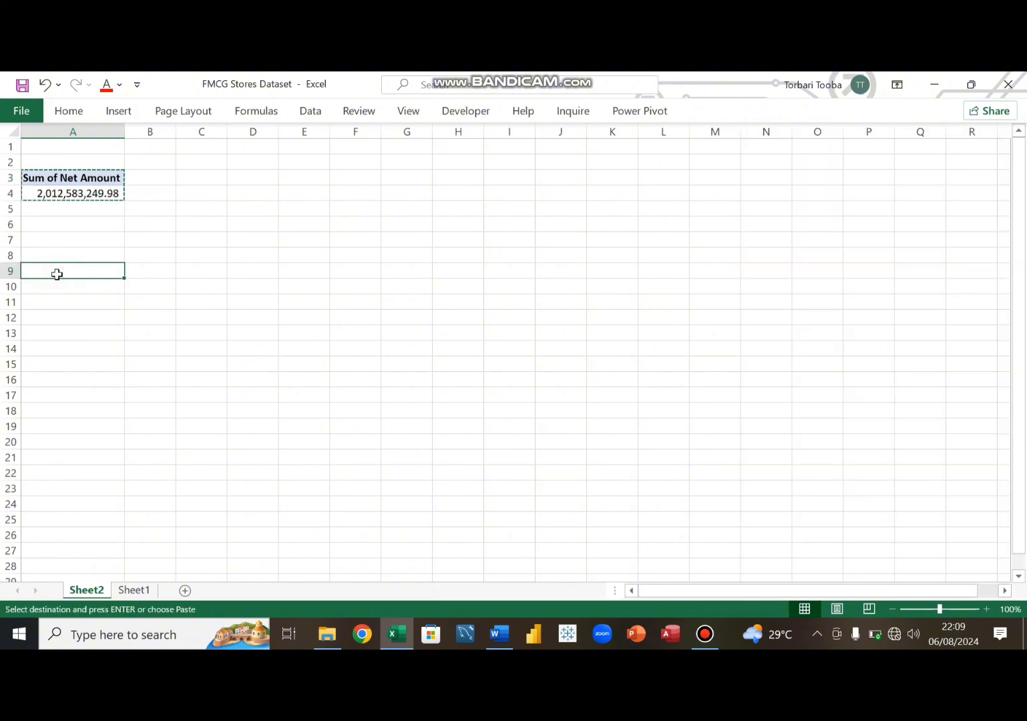
key(ctrl+v)
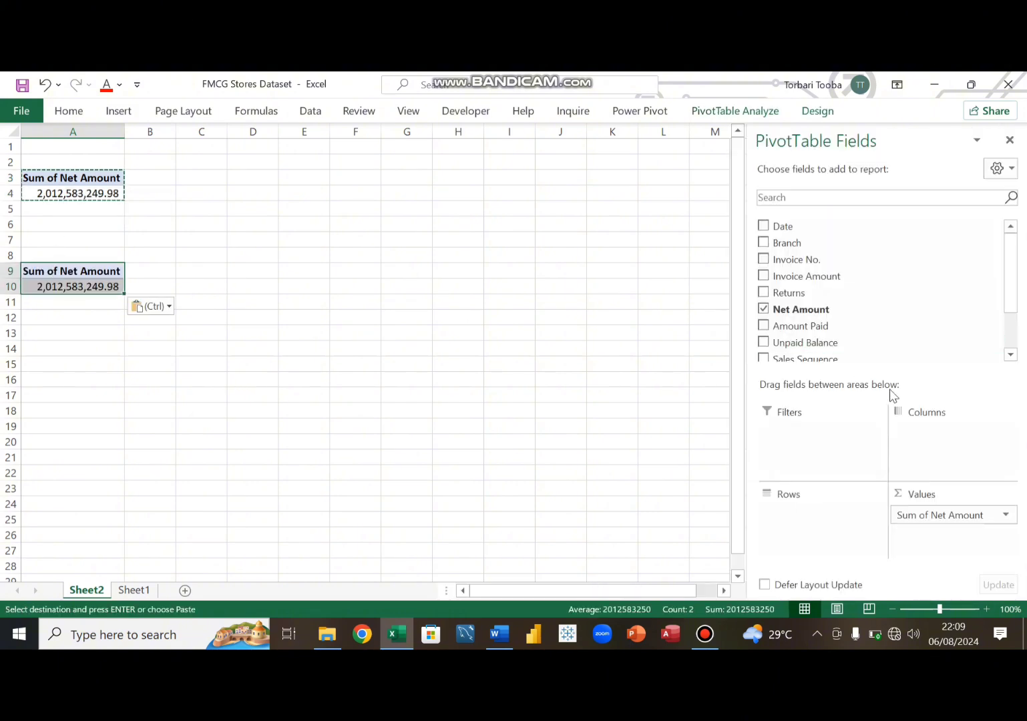
- Replace the copied pivot's value field with Returns and autofit column A
drag(920, 521, 677, 431)
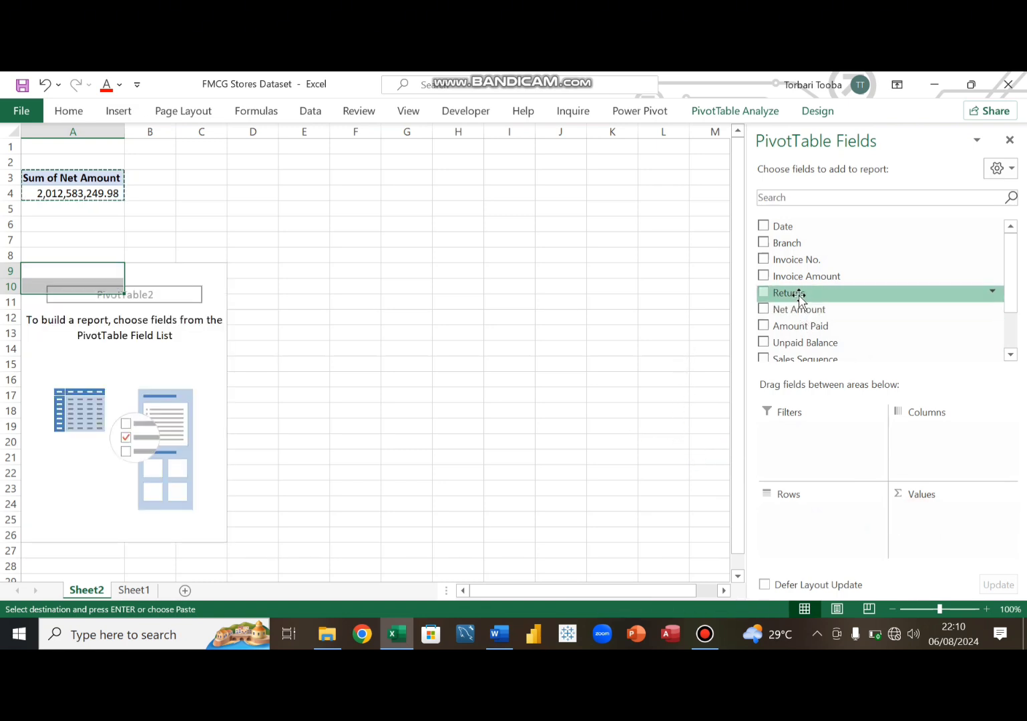
drag(800, 295, 938, 523)
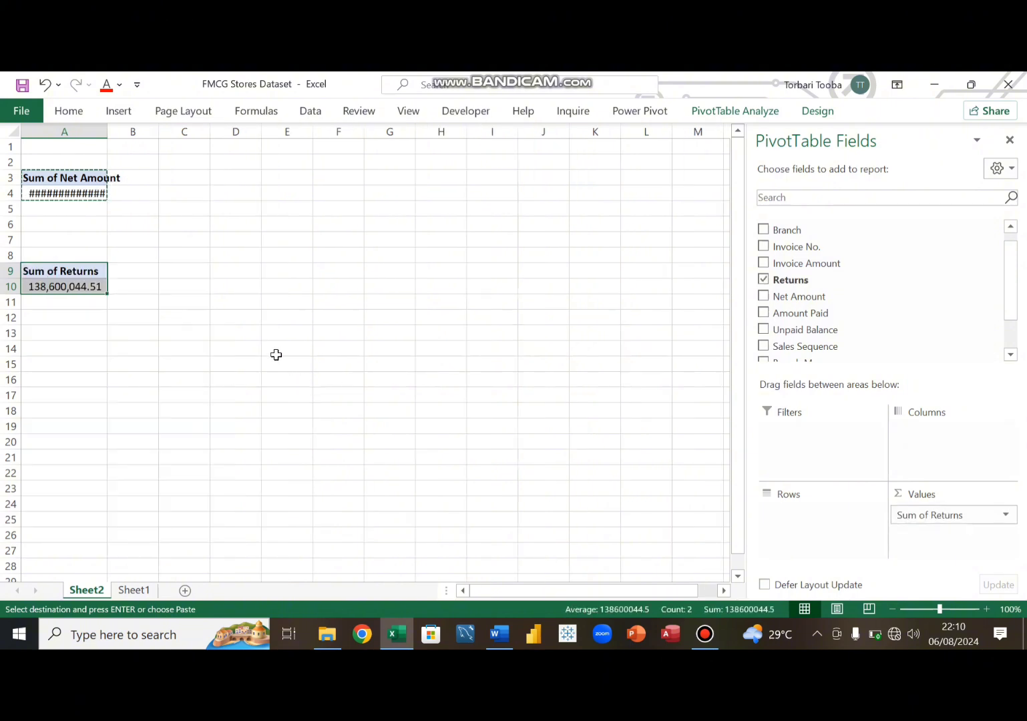
double_click(106, 127)
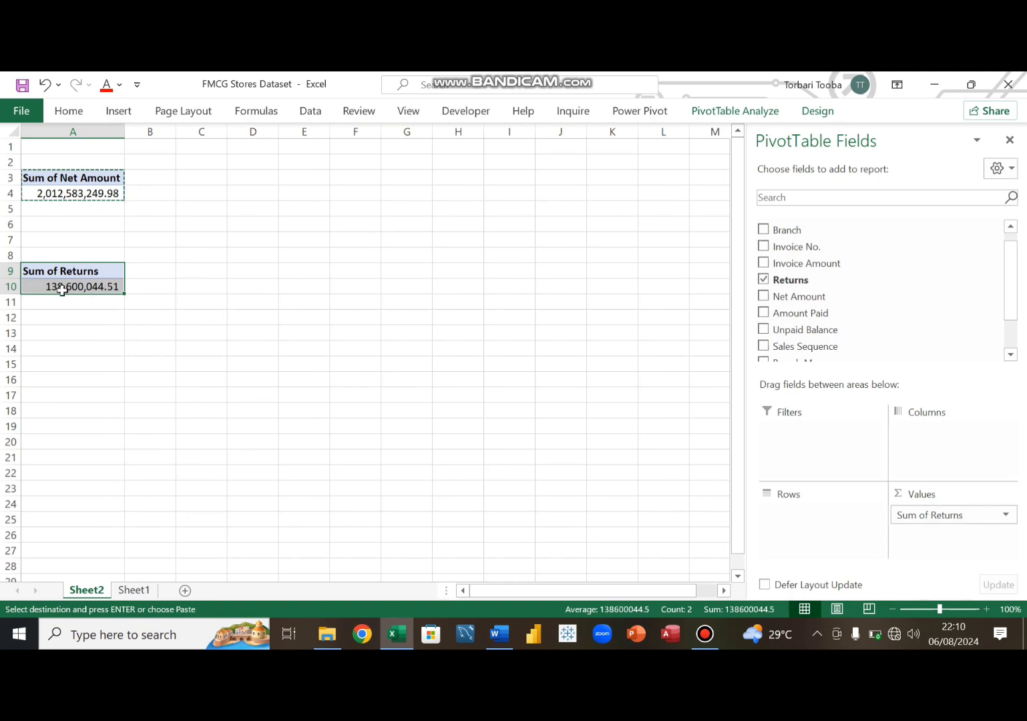
- Paste another pivot copy at A16 and replace its value field with Amount Paid
click(53, 379)
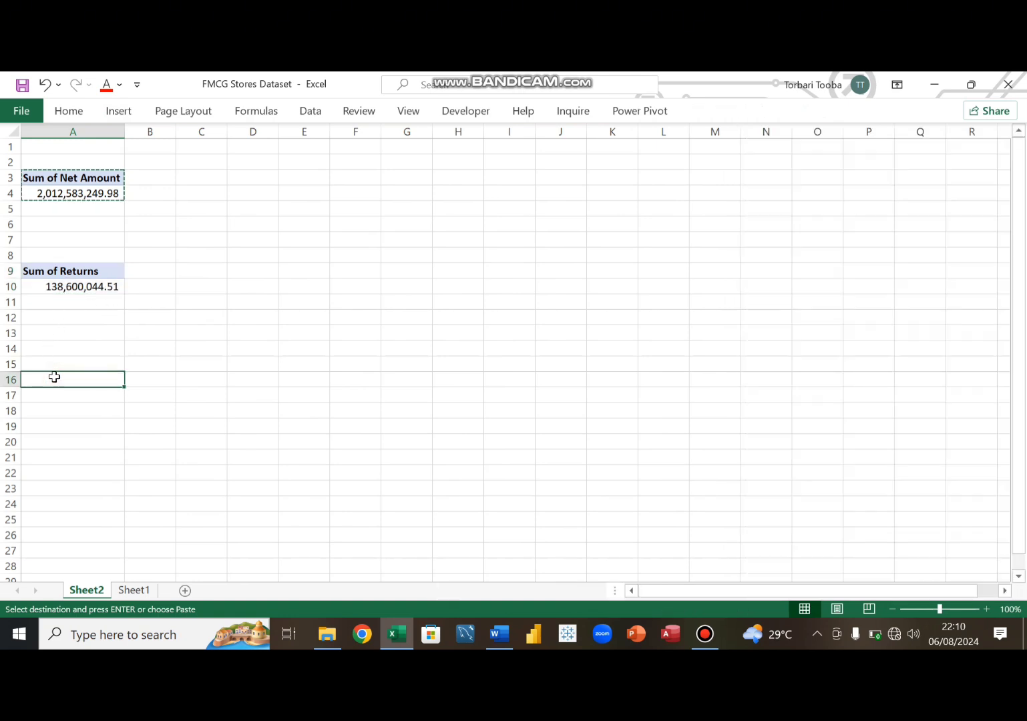
key(ctrl+v)
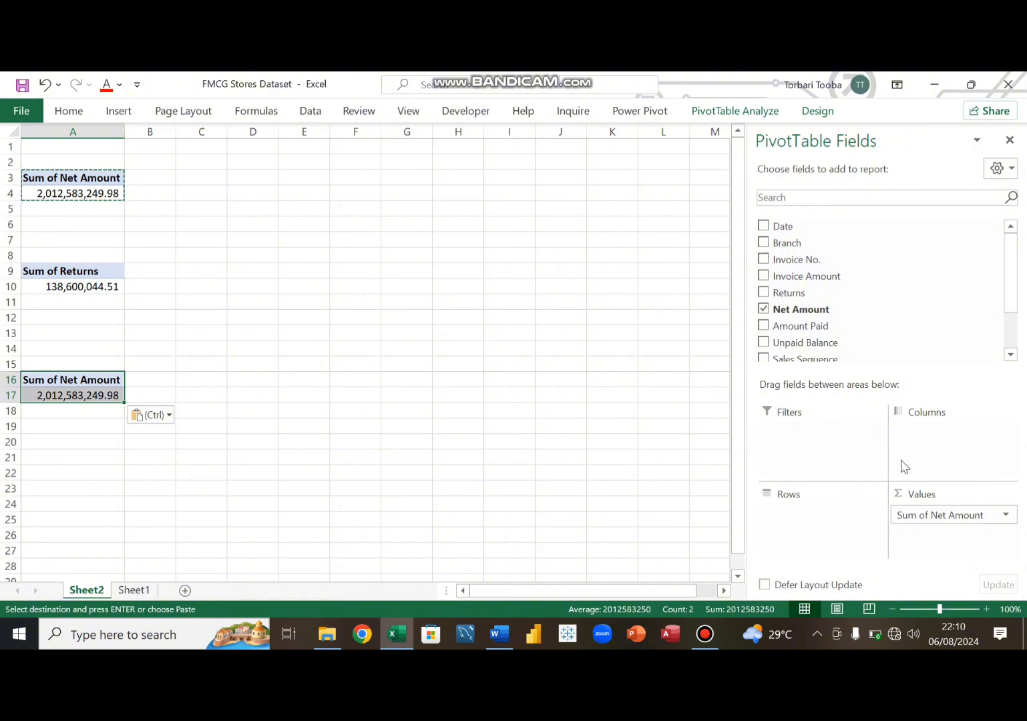
drag(928, 516, 641, 390)
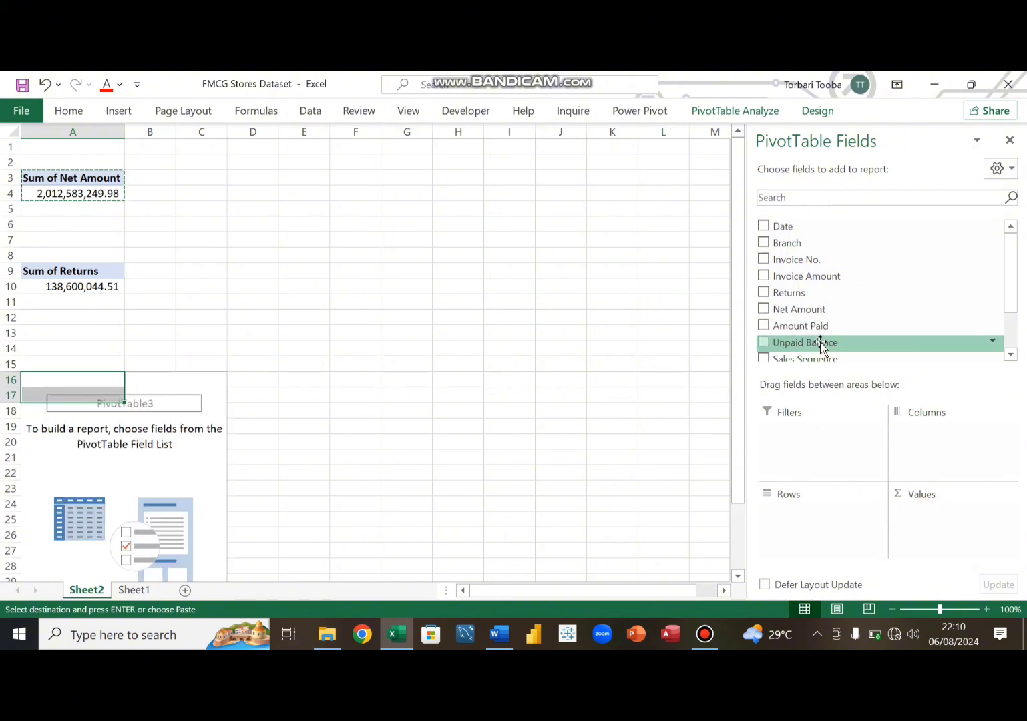
scroll(822, 346, down, 1)
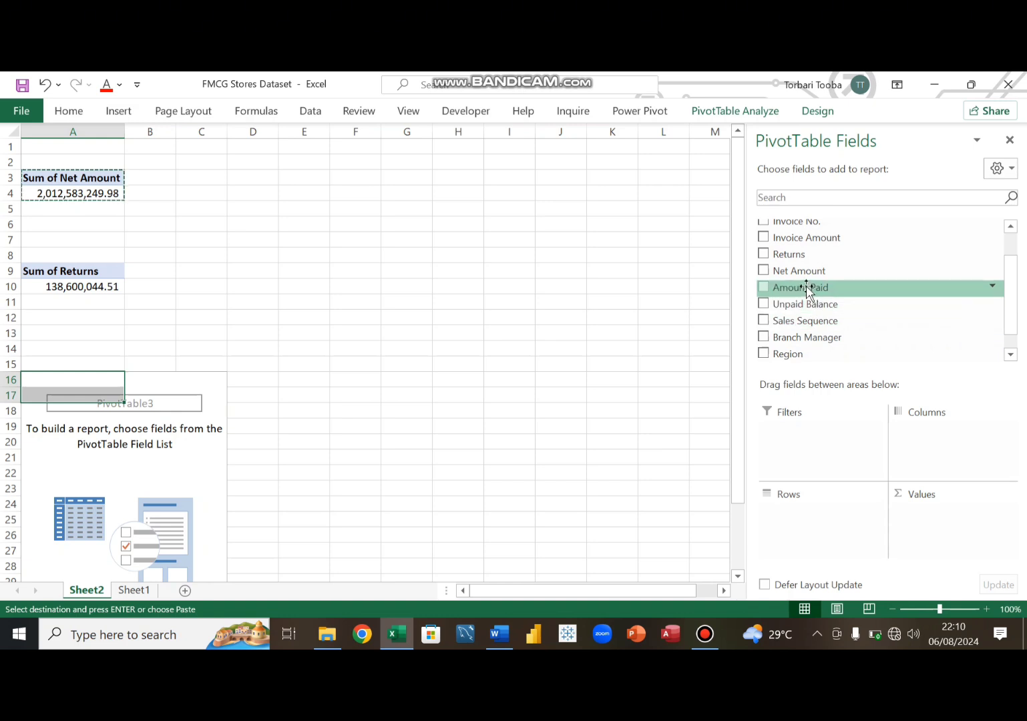
drag(807, 289, 952, 528)
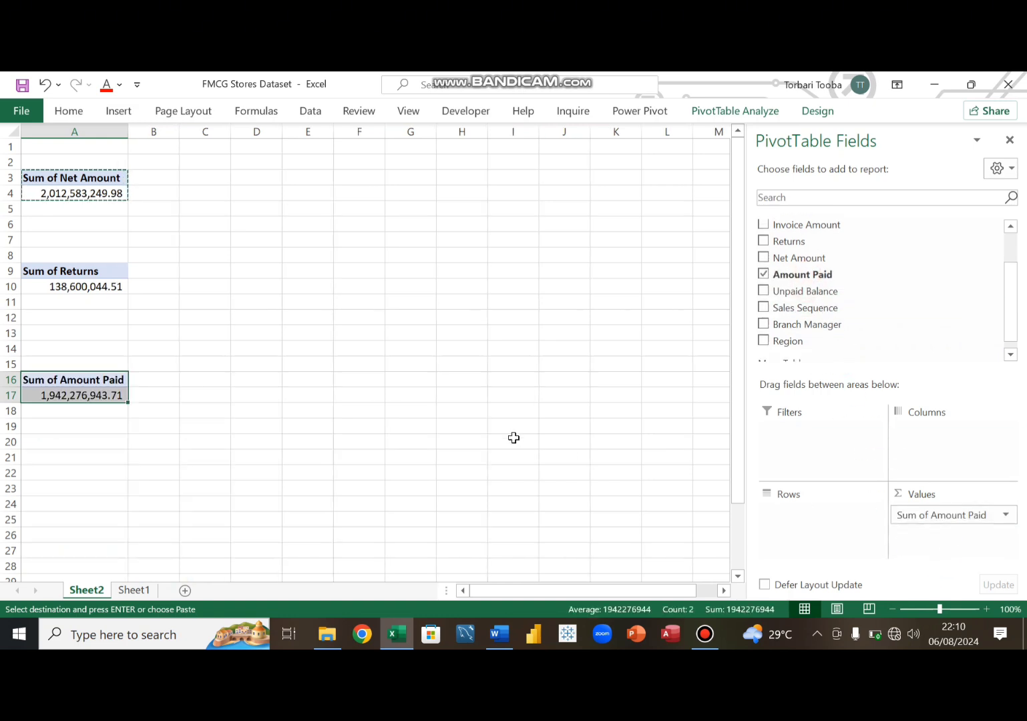
- Paste another pivot copy at A23 and replace its value field with Unpaid Balance
scroll(87, 371, down, 2)
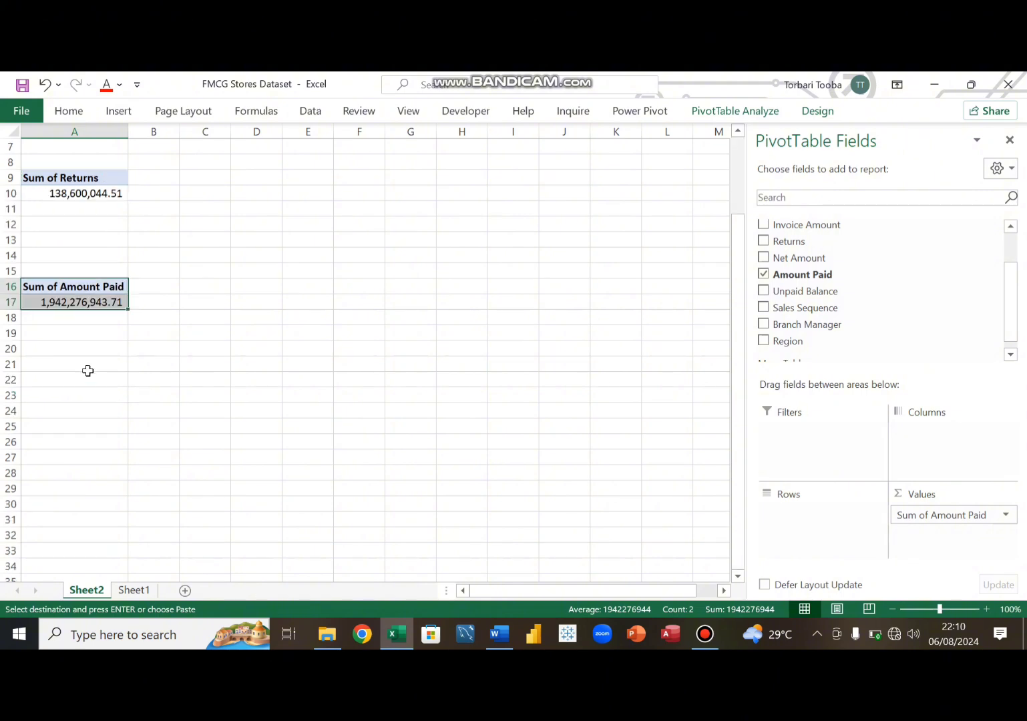
click(50, 395)
key(ctrl+v)
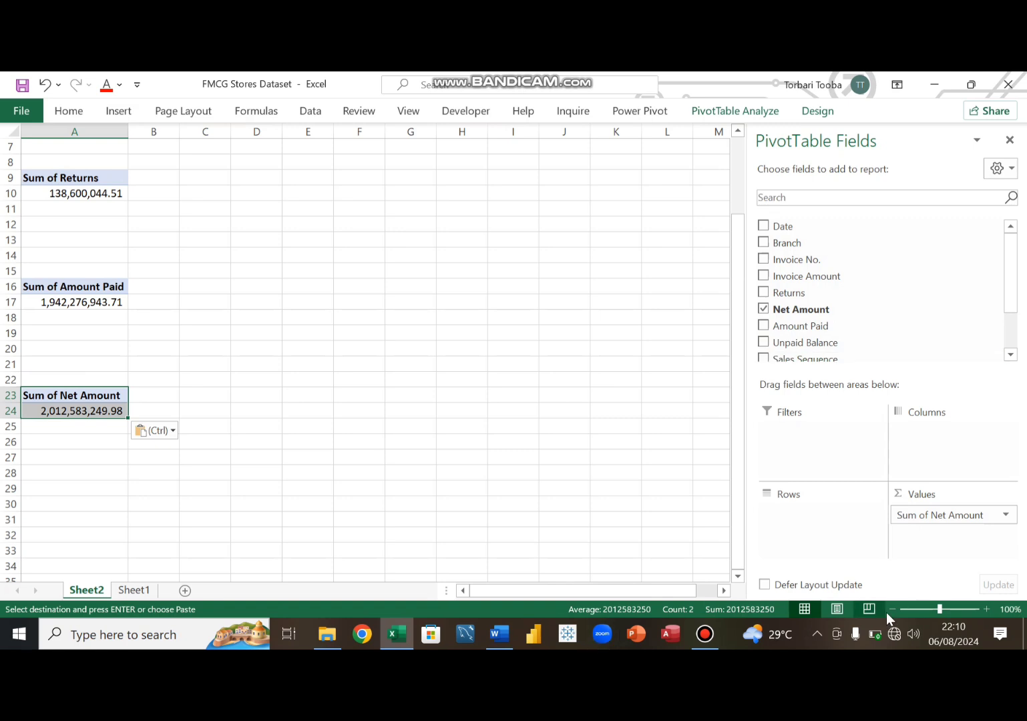
drag(932, 521, 621, 441)
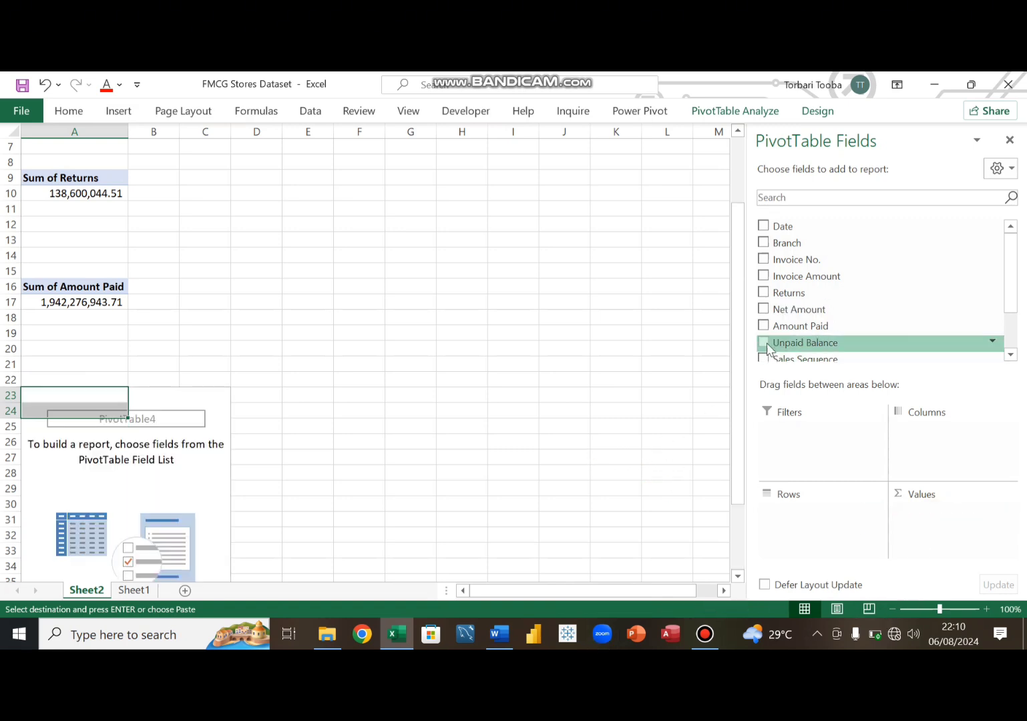
drag(783, 342, 975, 541)
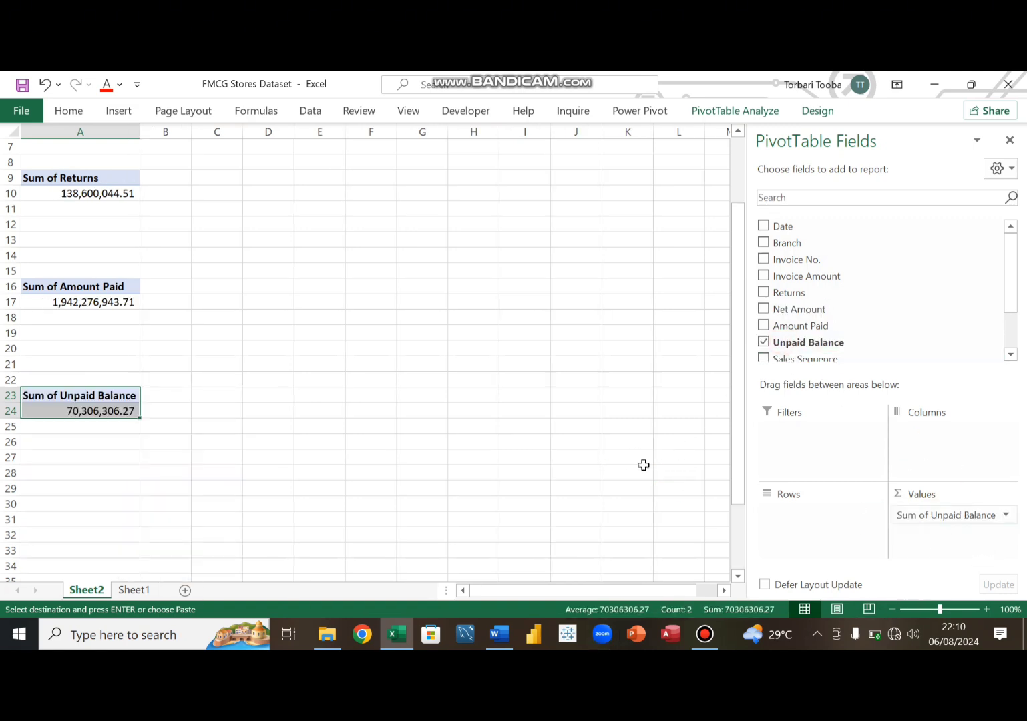
scroll(117, 424, up, 2)
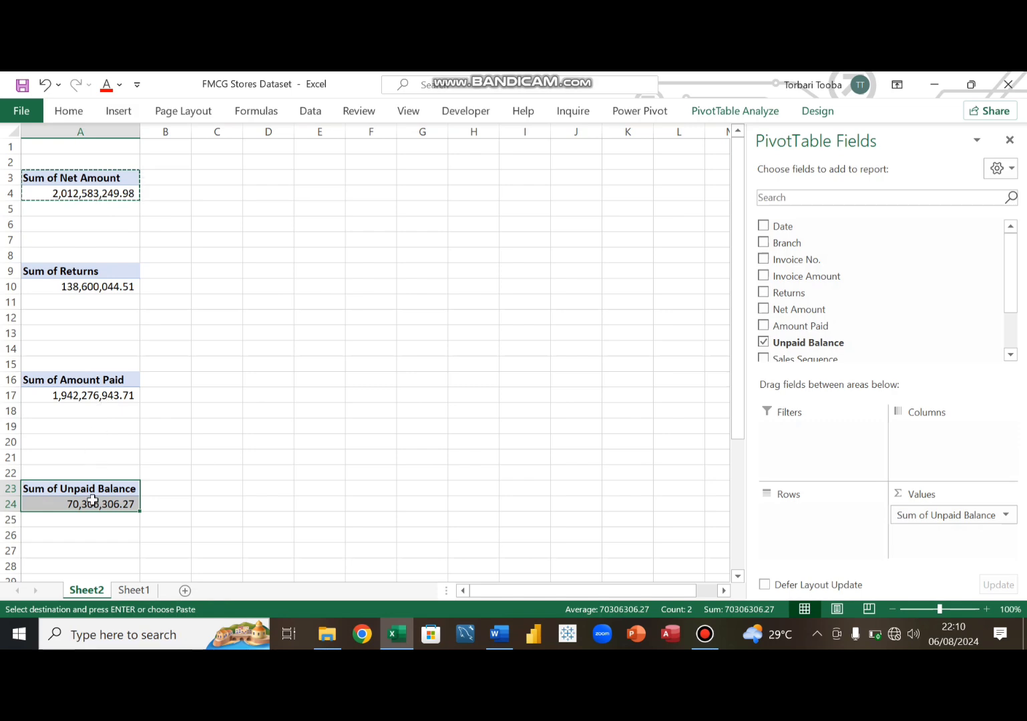
scroll(94, 494, down, 2)
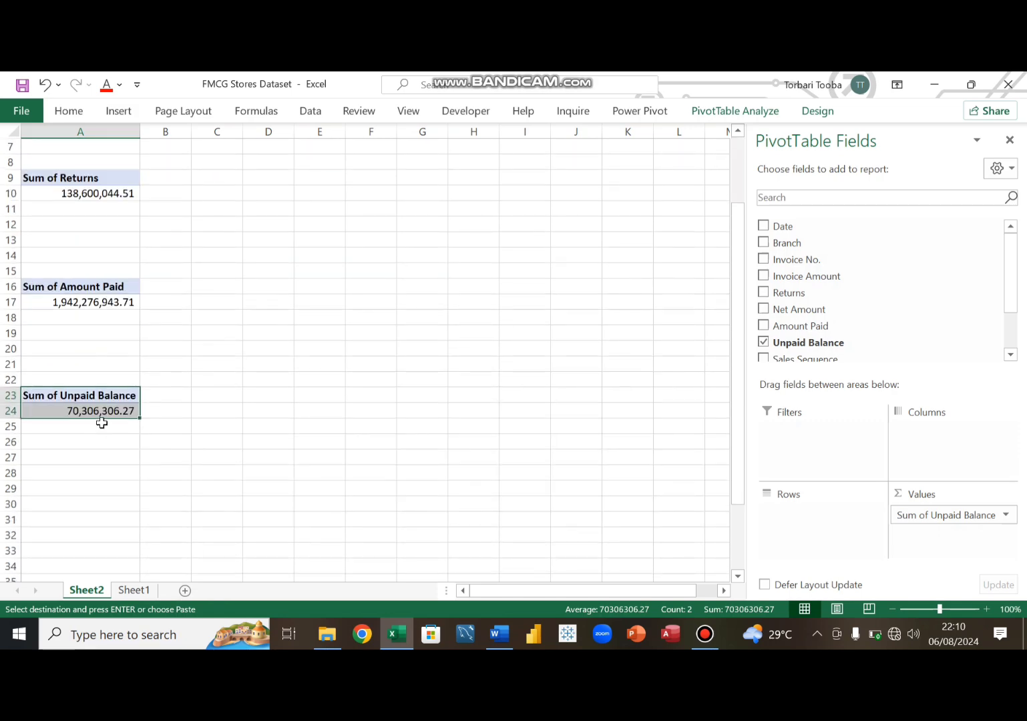
click(70, 444)
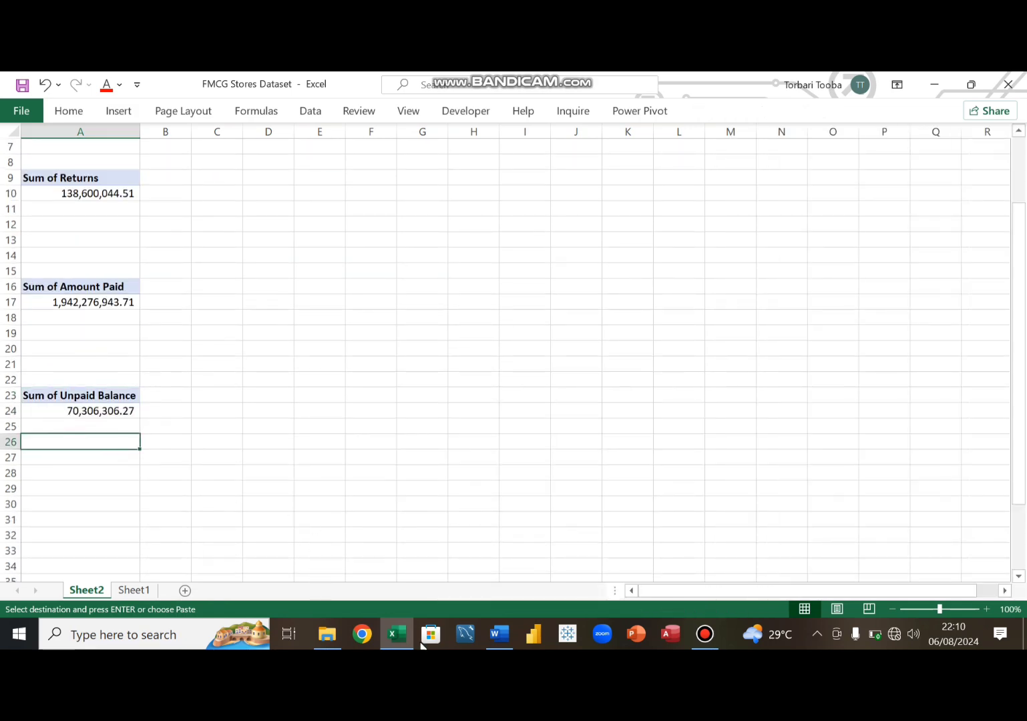
- Paste another pivot copy at A30, remove its value field, then put Branch in rows and Net Amount in values
click(501, 638)
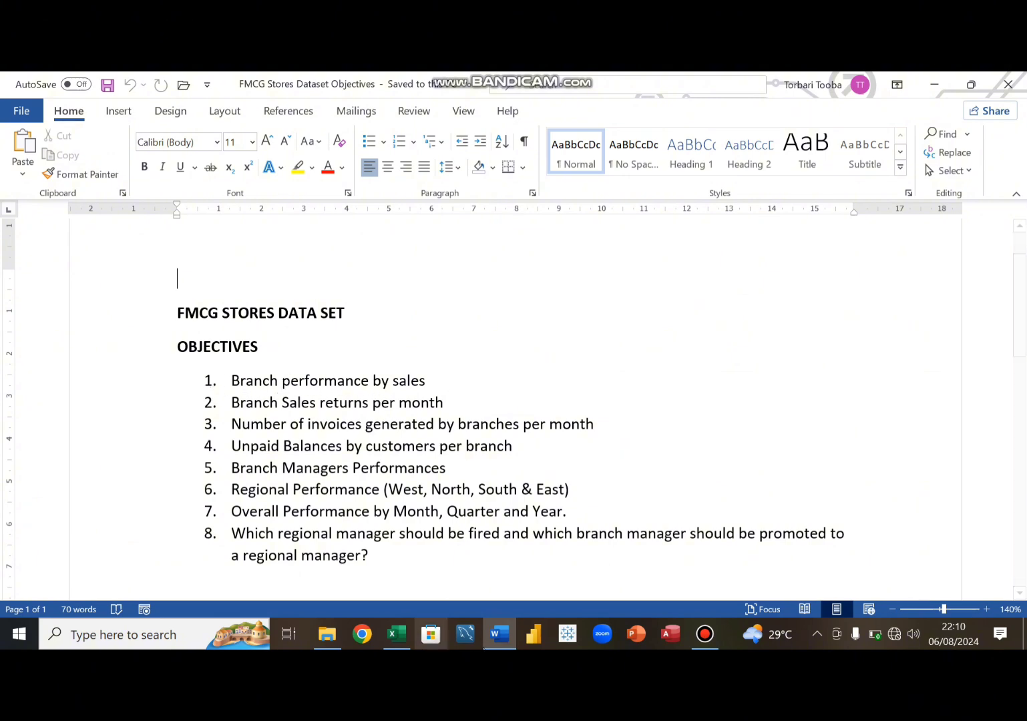
click(498, 640)
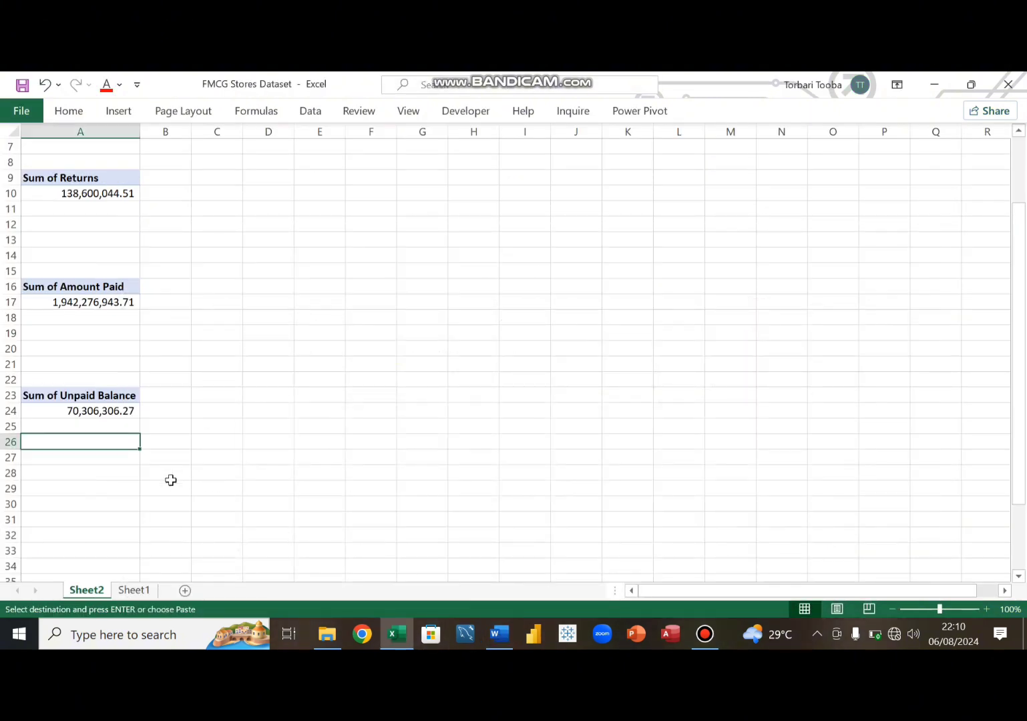
scroll(169, 475, down, 2)
drag(62, 306, 69, 319)
key(ctrl+c)
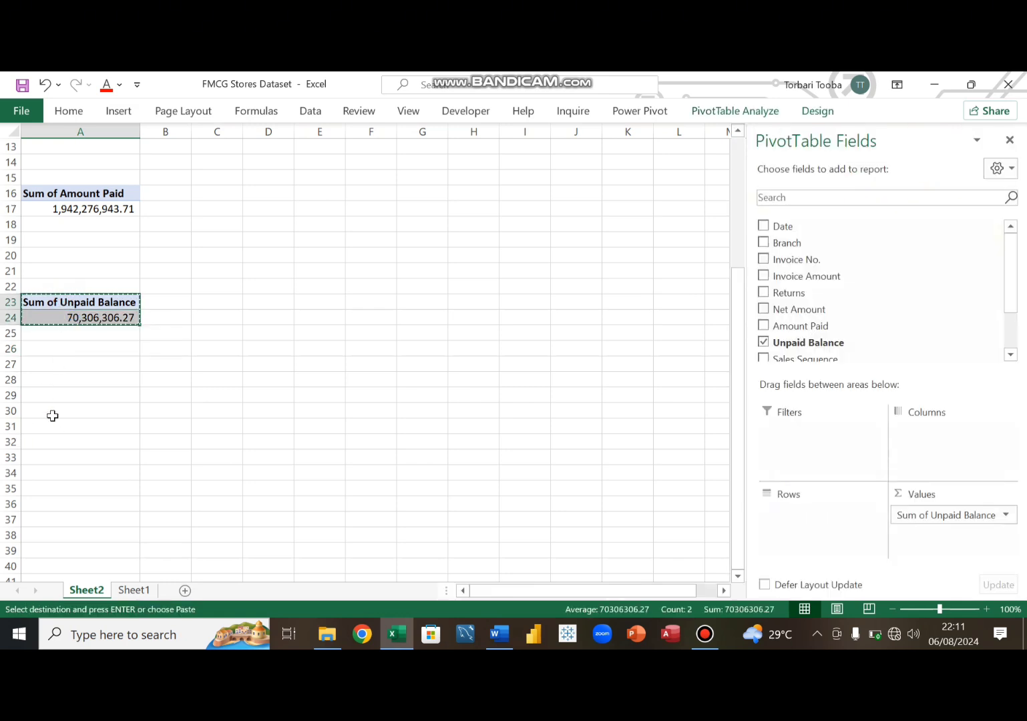
click(50, 415)
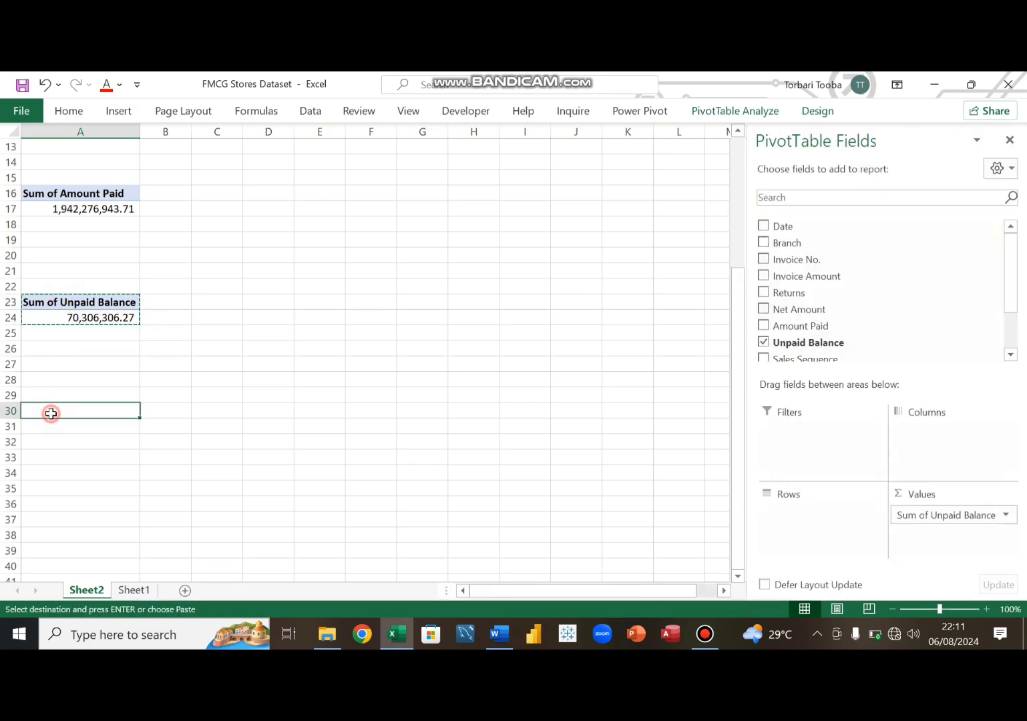
key(ctrl+v)
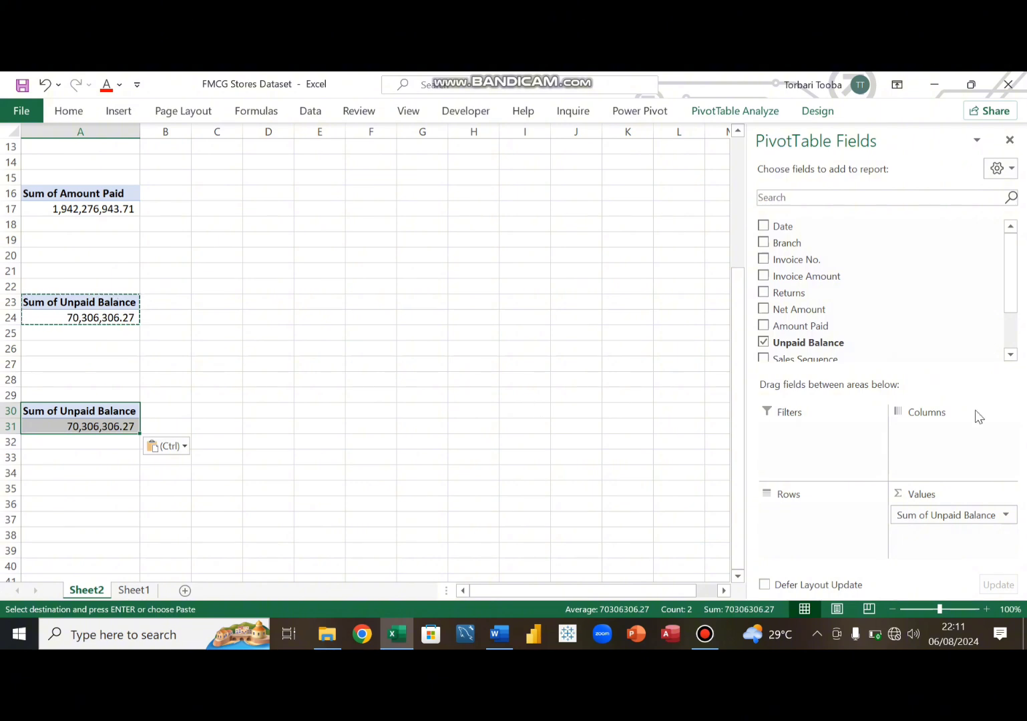
drag(1010, 509, 630, 399)
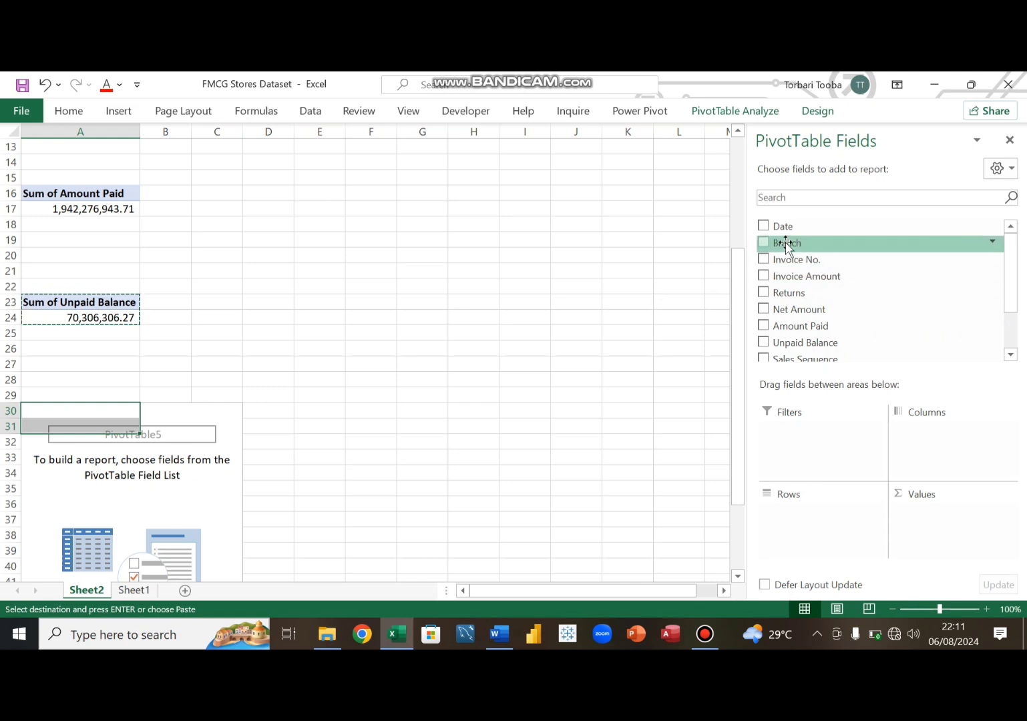
drag(786, 247, 791, 535)
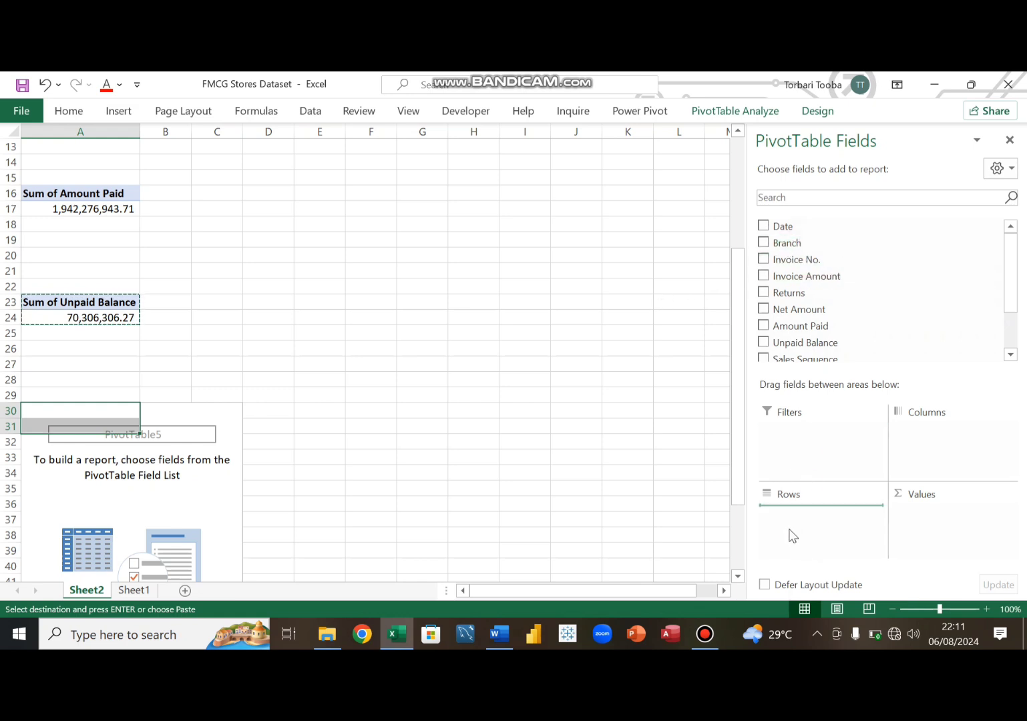
scroll(134, 425, down, 3)
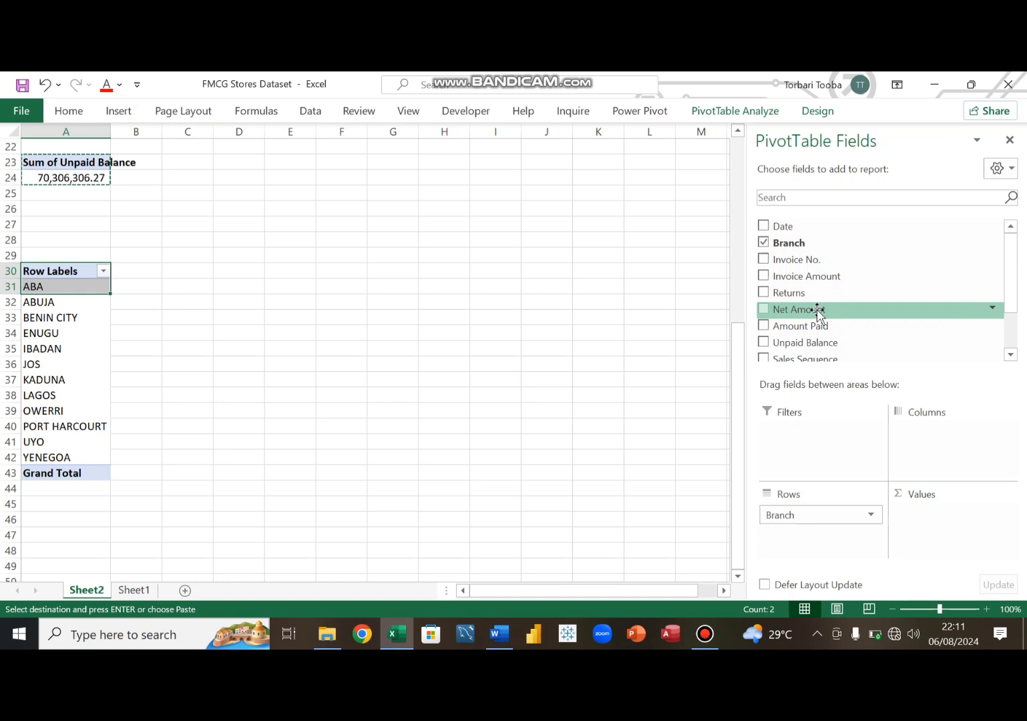
drag(817, 311, 942, 522)
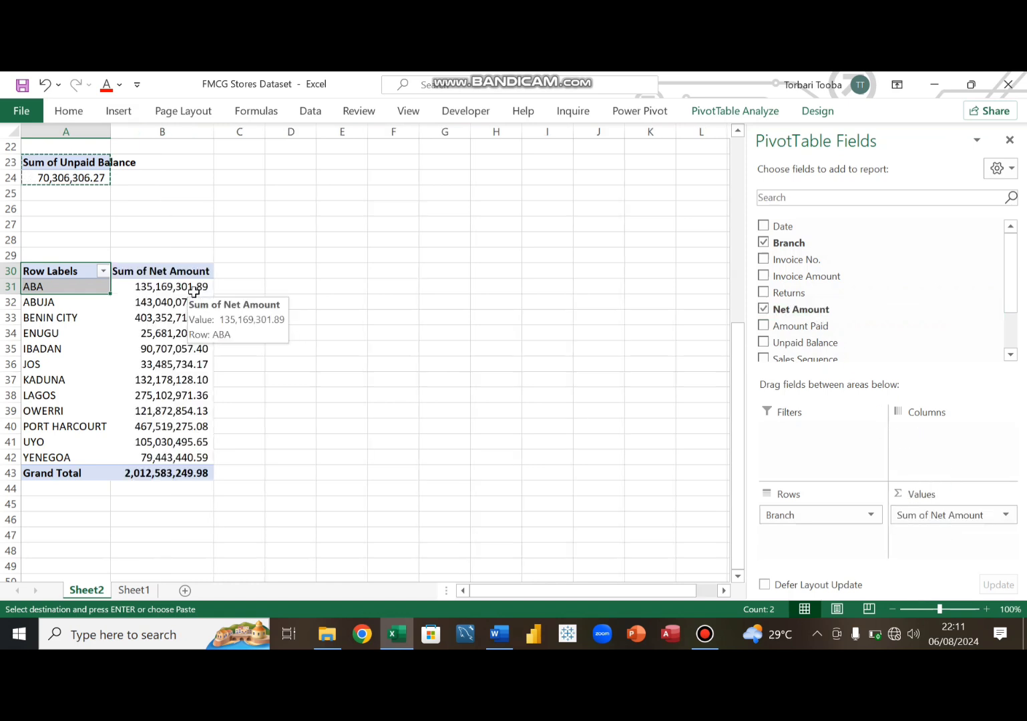
- Sort the branches by Sum of Net Amount from smallest to largest
click(193, 289)
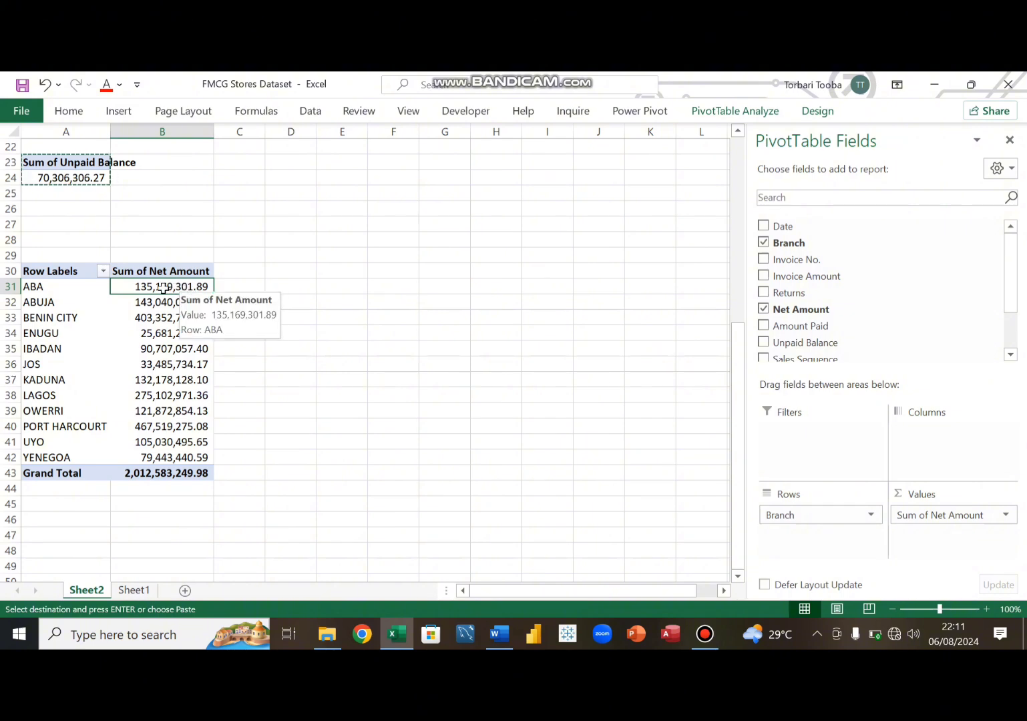
right_click(164, 291)
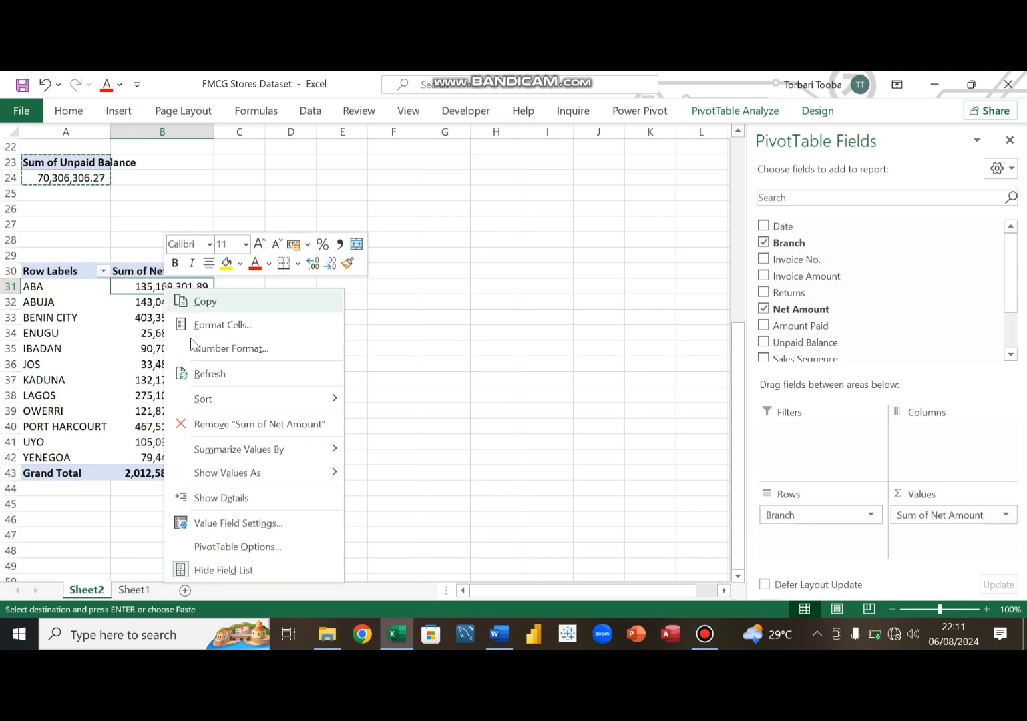
mouse_move(232, 399)
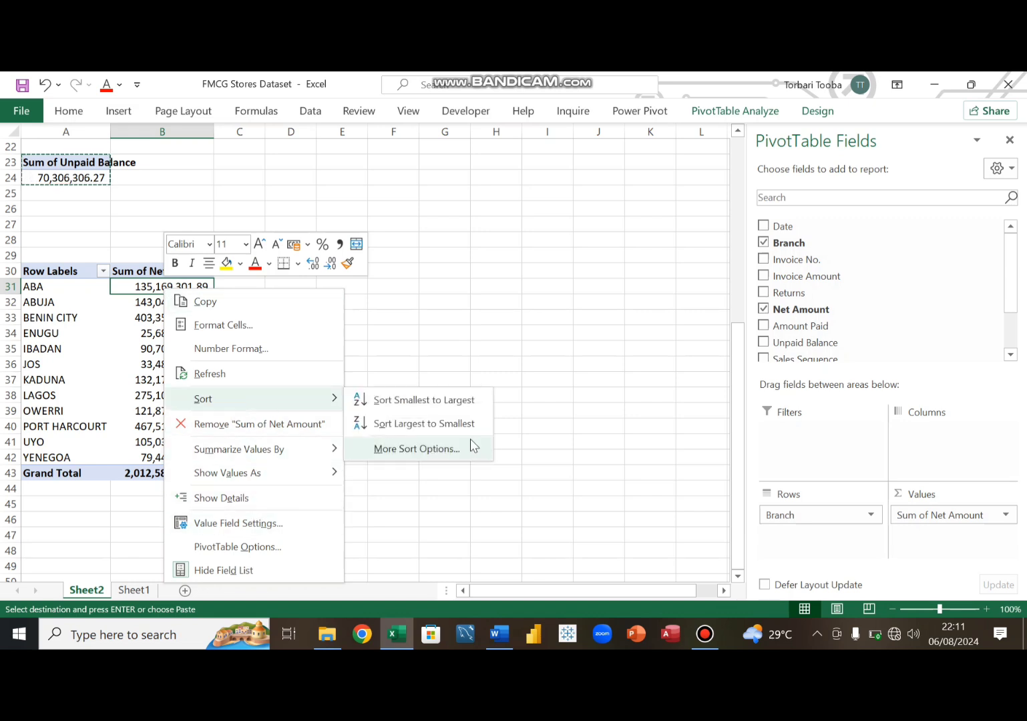
click(432, 405)
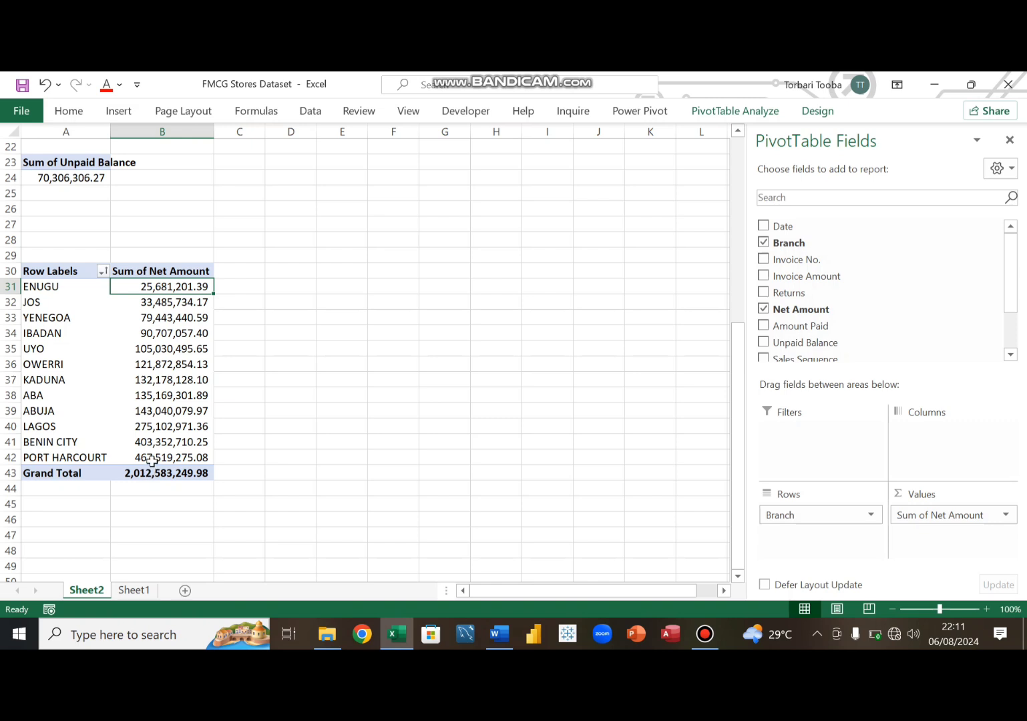
mouse_move(154, 460)
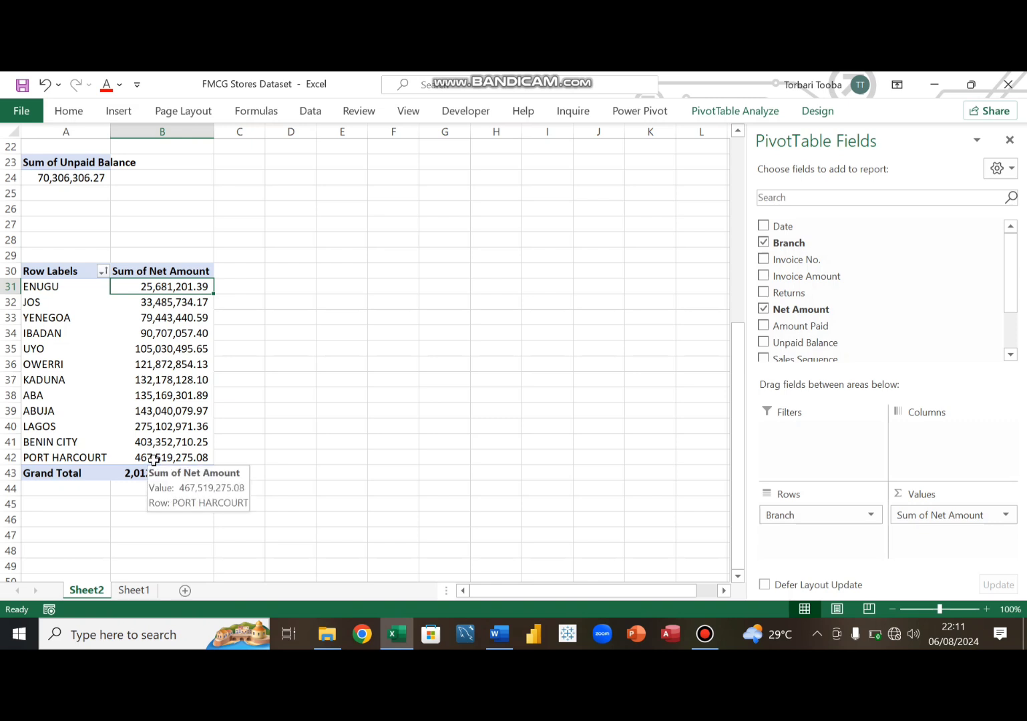
mouse_move(156, 372)
scroll(155, 372, down, 2)
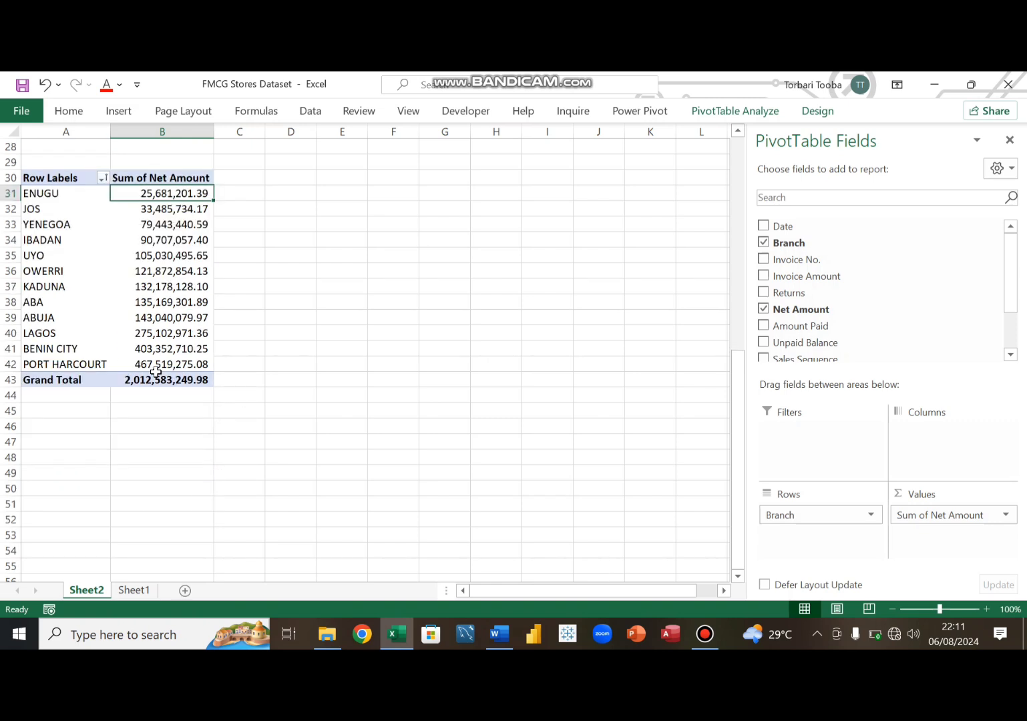
scroll(156, 371, up, 2)
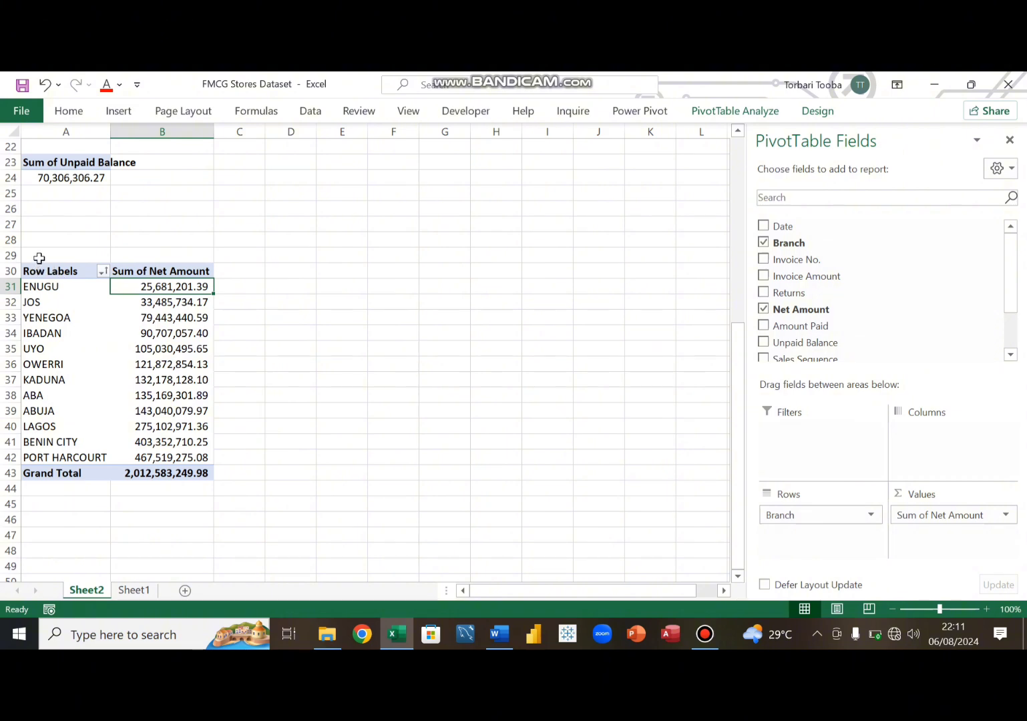
- Enter the title "1 Branch Sales Performance" in cell A29 above the pivot table
click(39, 259)
text(1)
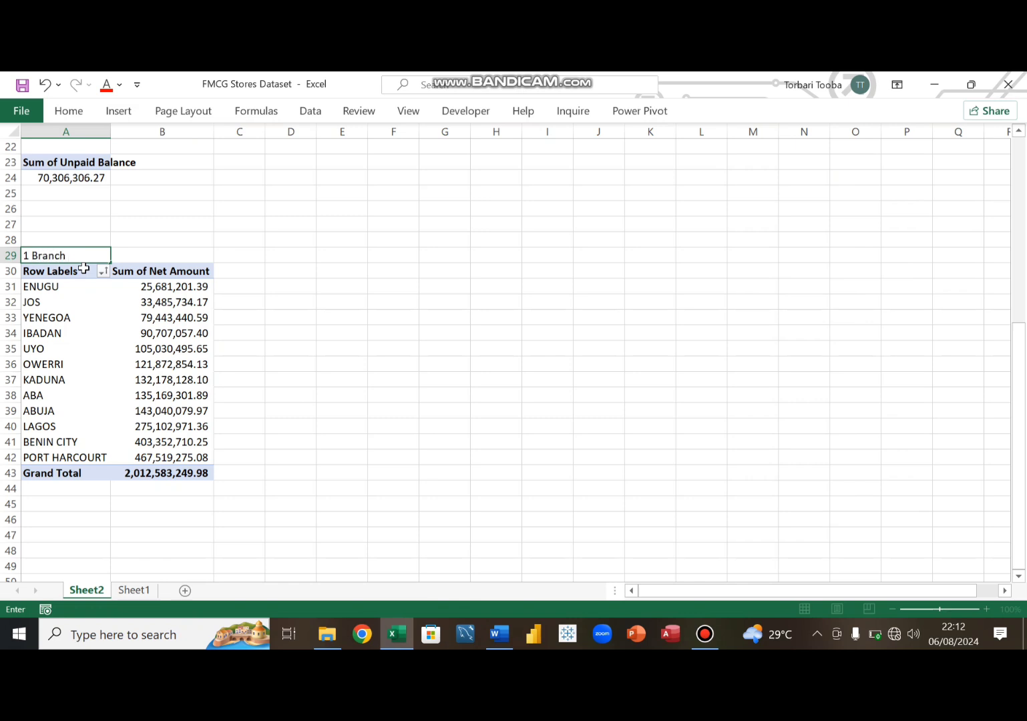
text(Branch Sales)
text(Performance)
click(83, 268)
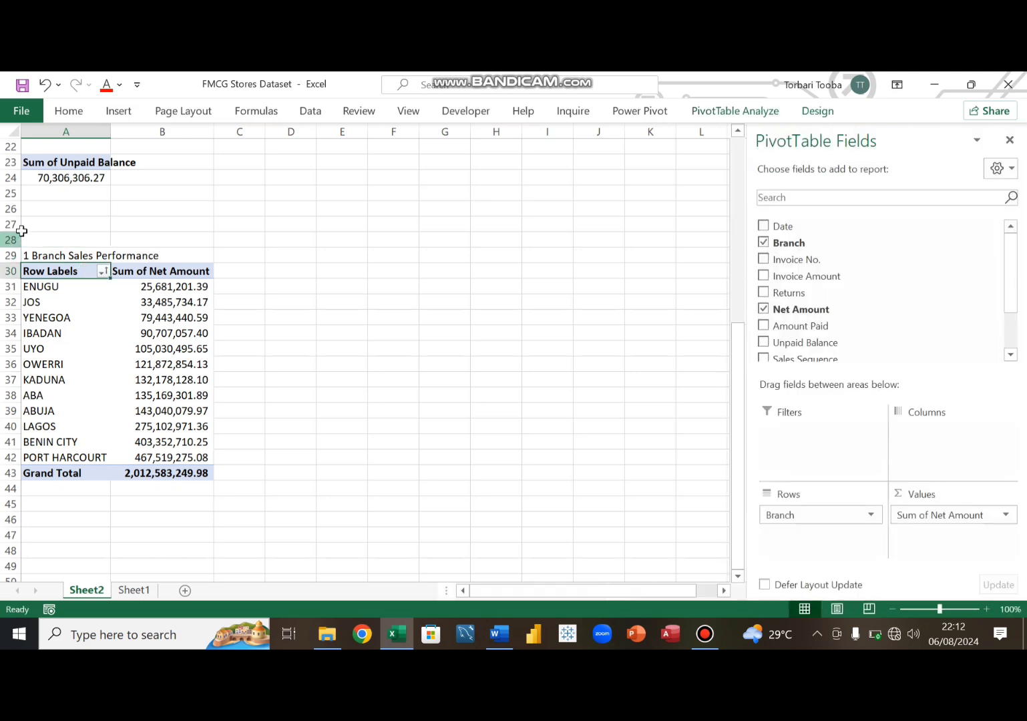
- Copy the Unpaid Balance pivot table, paste it at A50 and remove its value field
click(66, 167)
drag(65, 165, 63, 175)
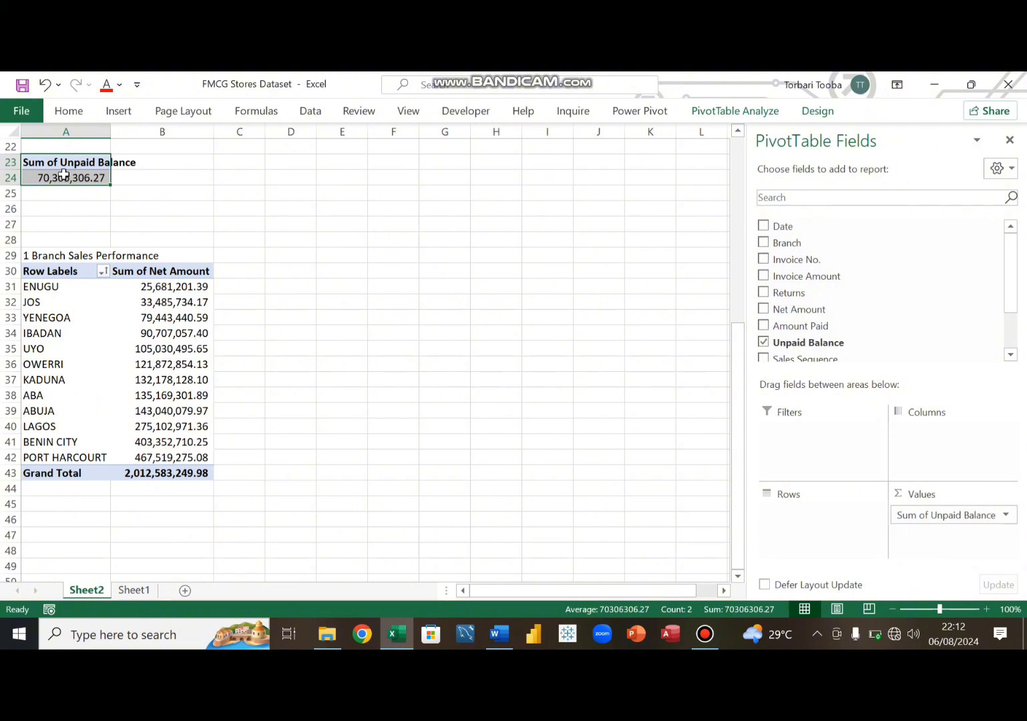
key(ctrl+c)
scroll(79, 514, down, 4)
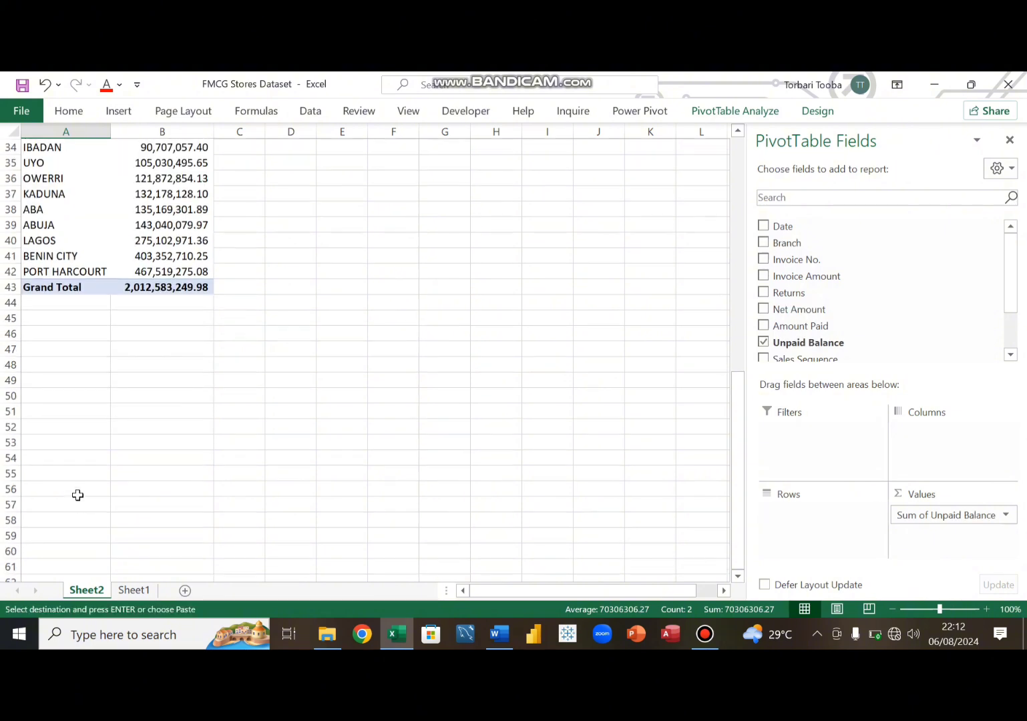
click(59, 397)
key(ctrl+v)
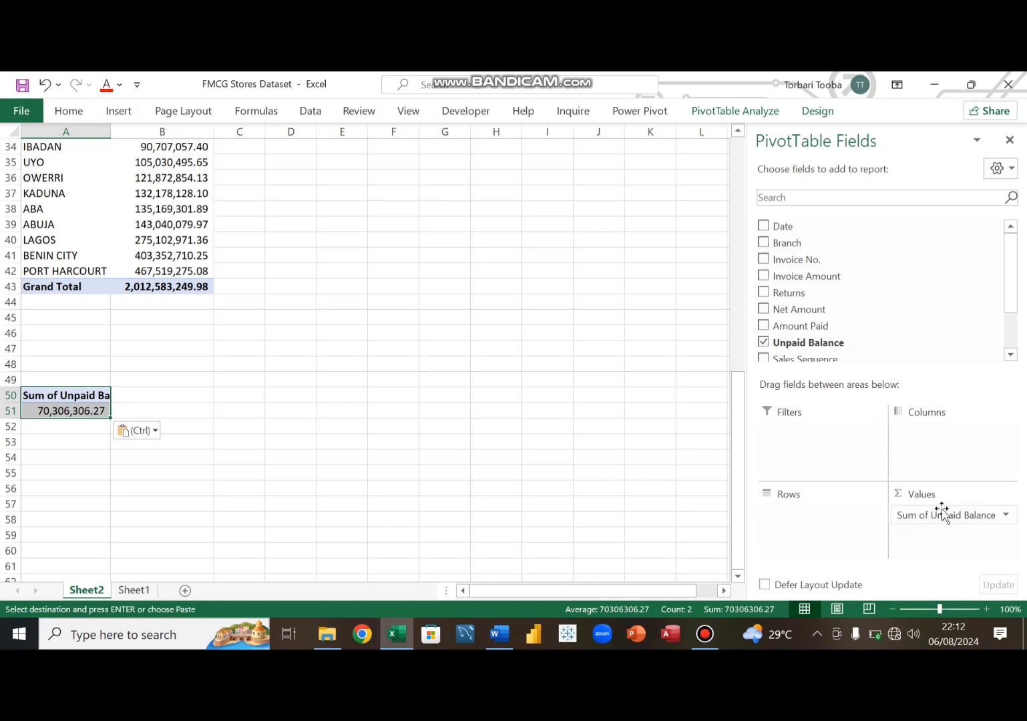
drag(941, 514, 588, 431)
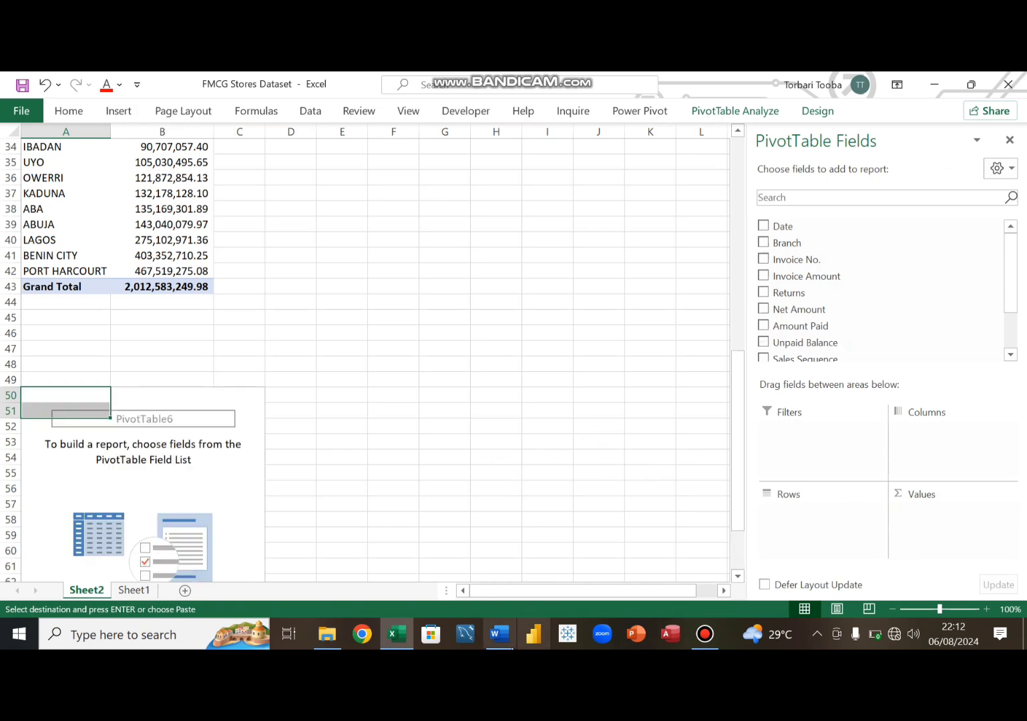
- Review the objectives list in the Word document
click(502, 638)
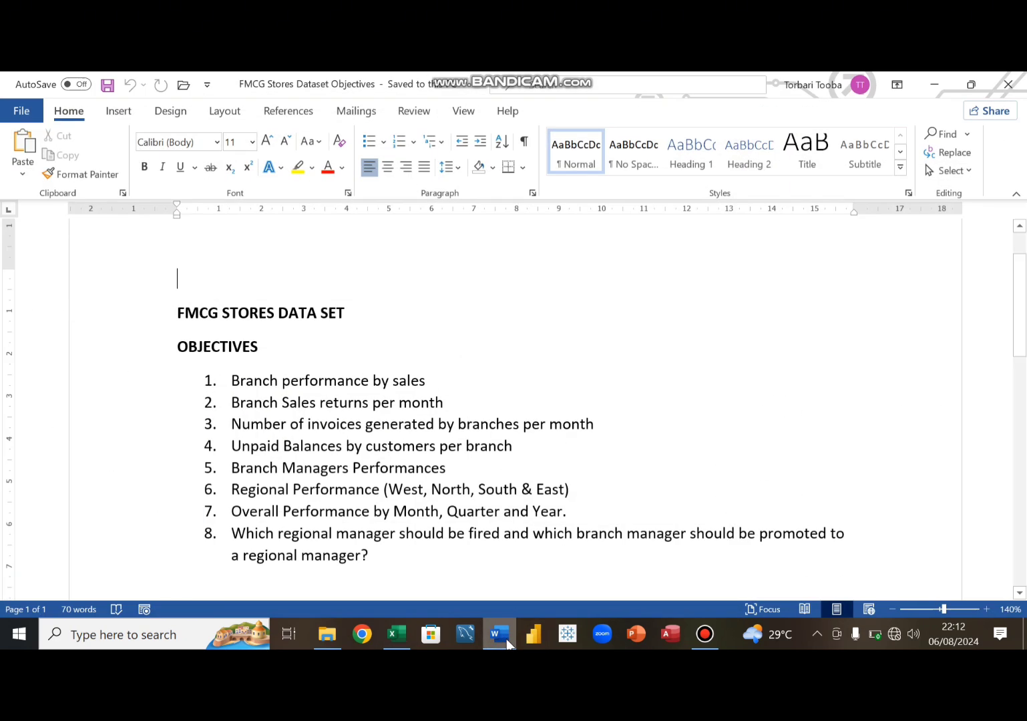
click(506, 640)
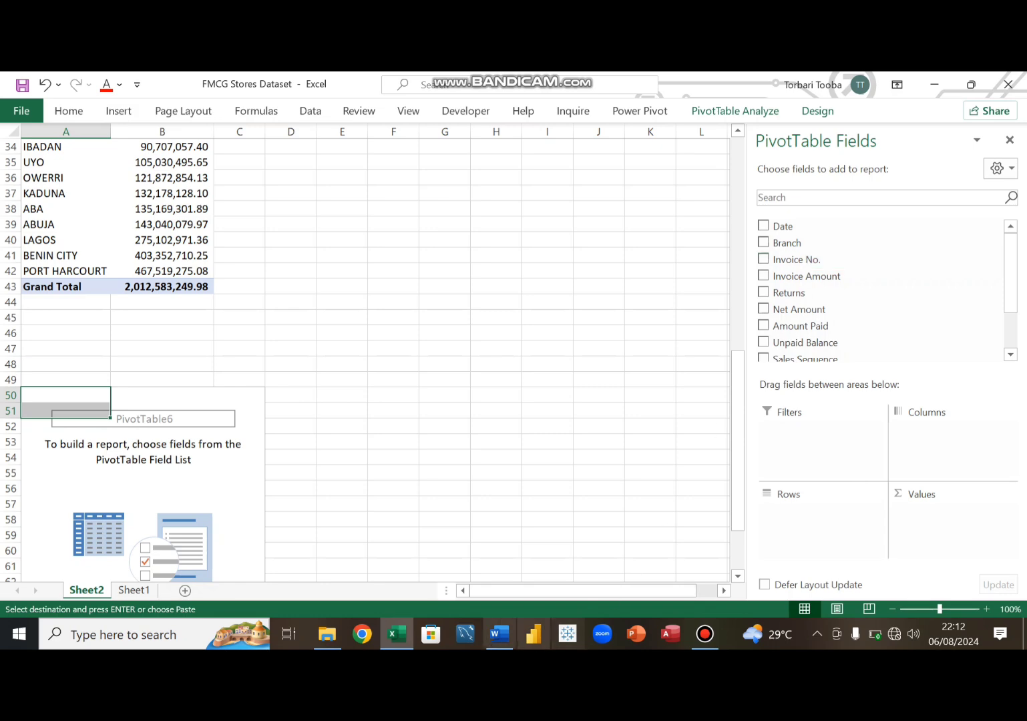
click(500, 642)
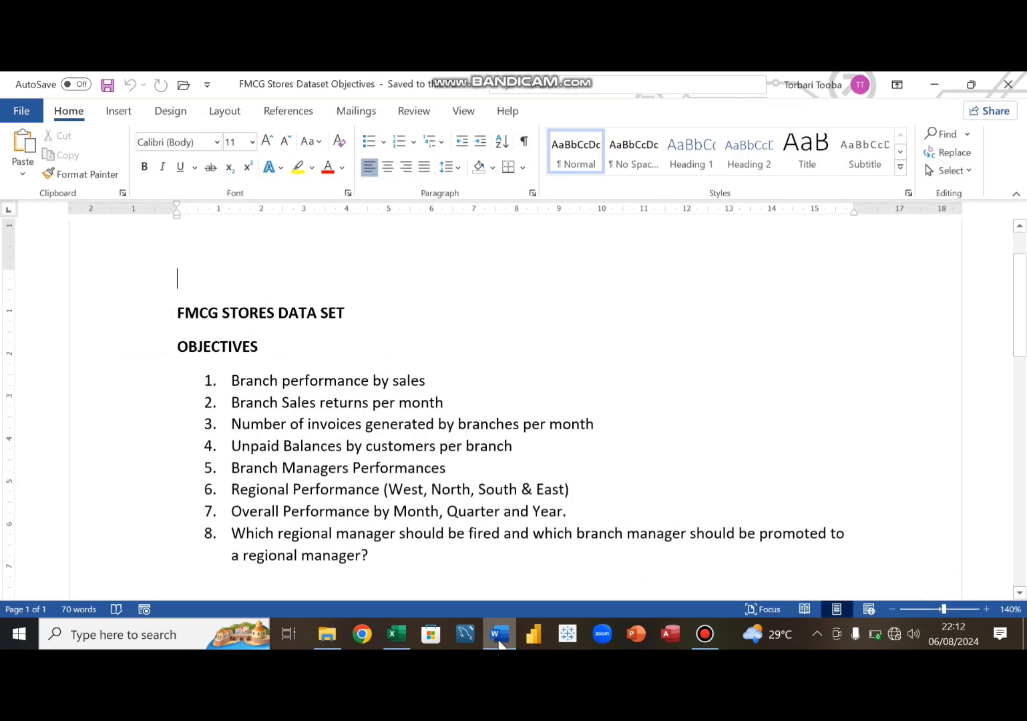
click(500, 642)
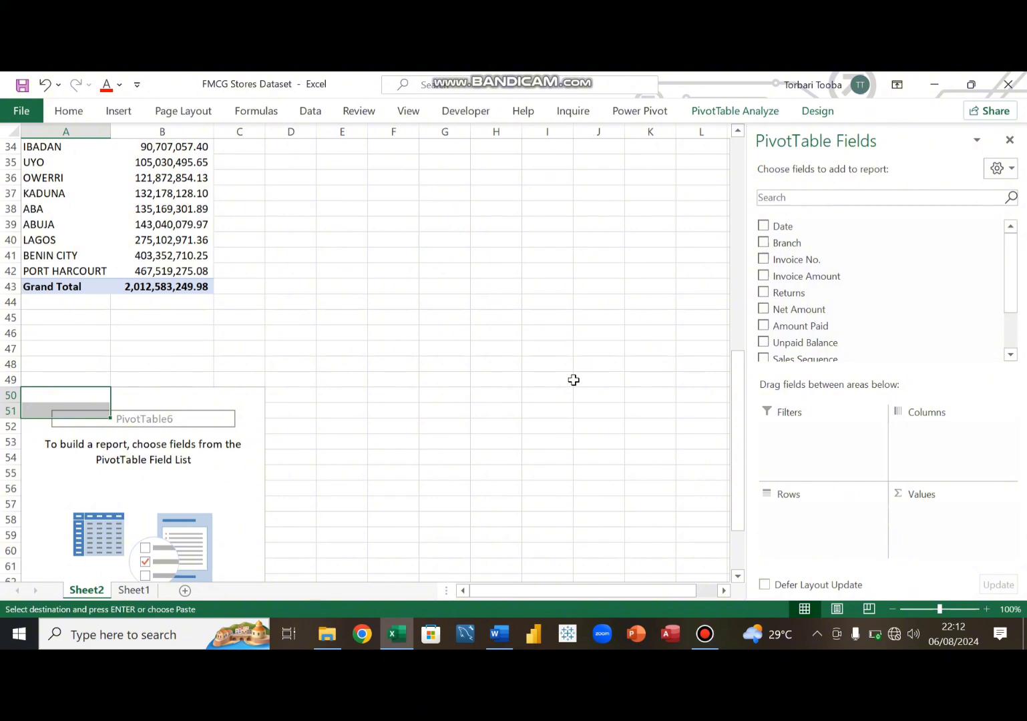
- Add Branch to the rows and Date to the columns of the new pivot table
scroll(574, 379, down, 3)
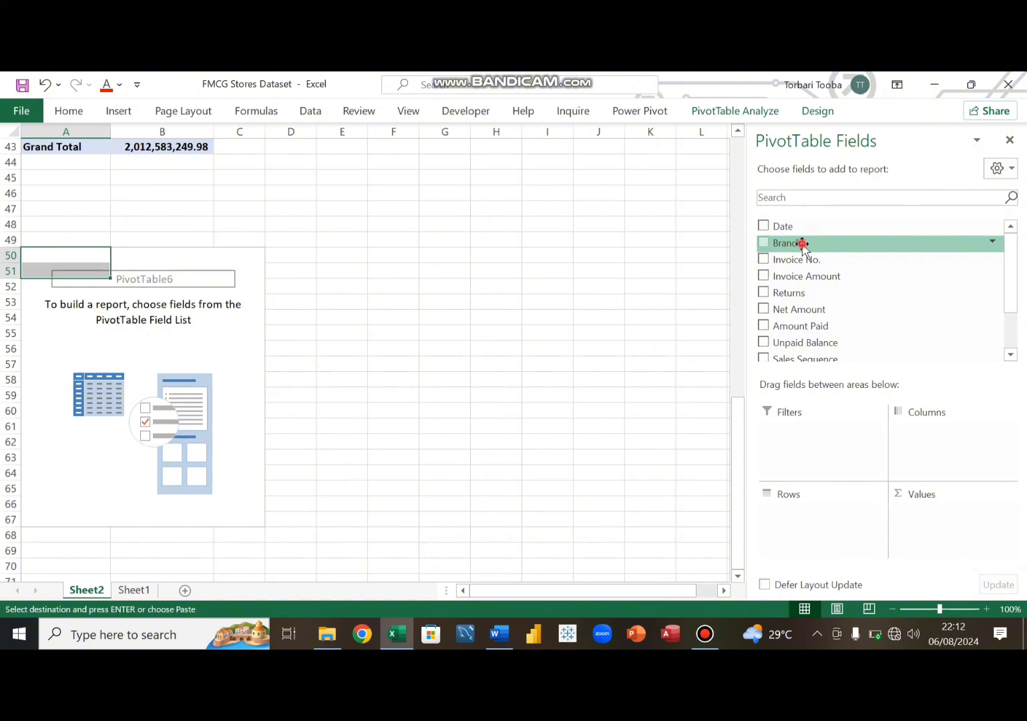
drag(804, 246, 792, 522)
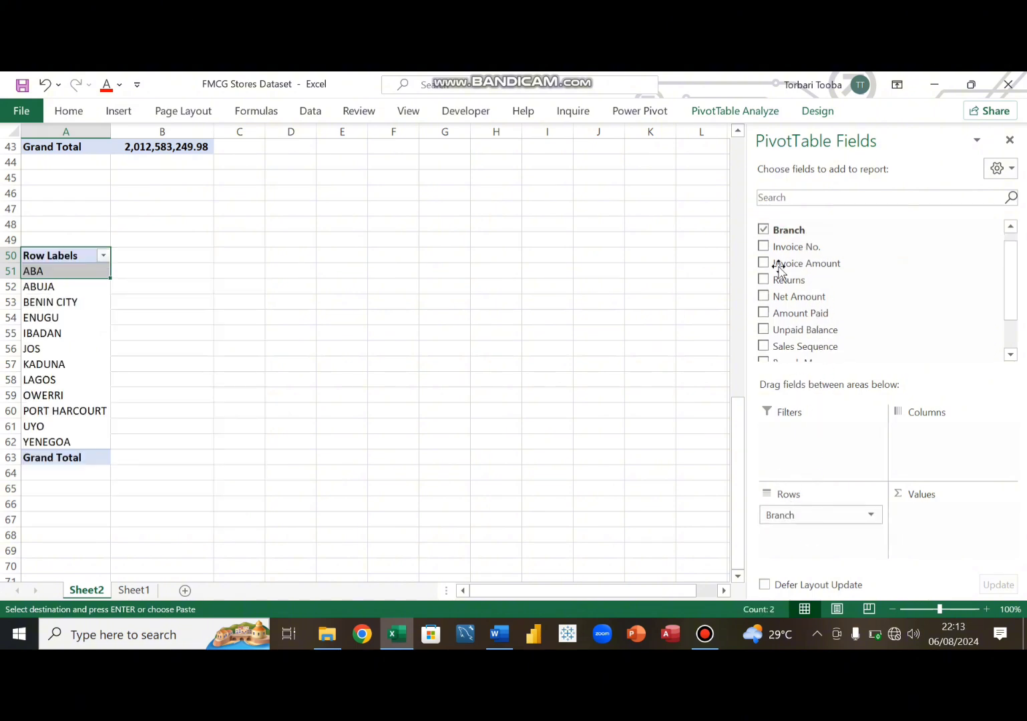
scroll(817, 326, down, 1)
scroll(815, 324, down, 1)
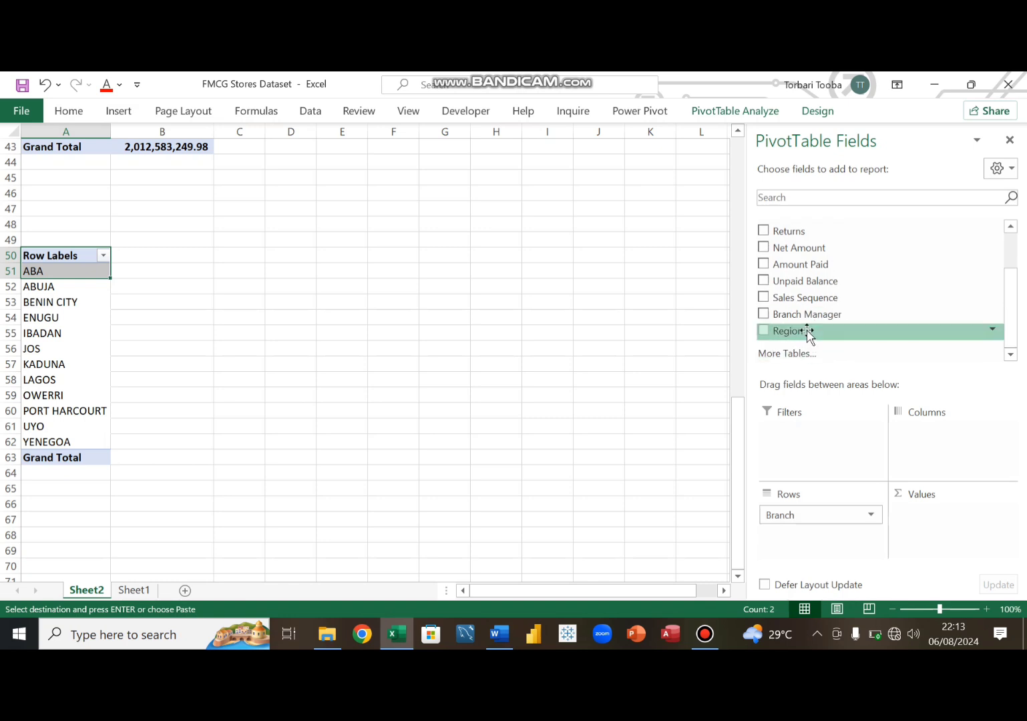
scroll(805, 298, up, 2)
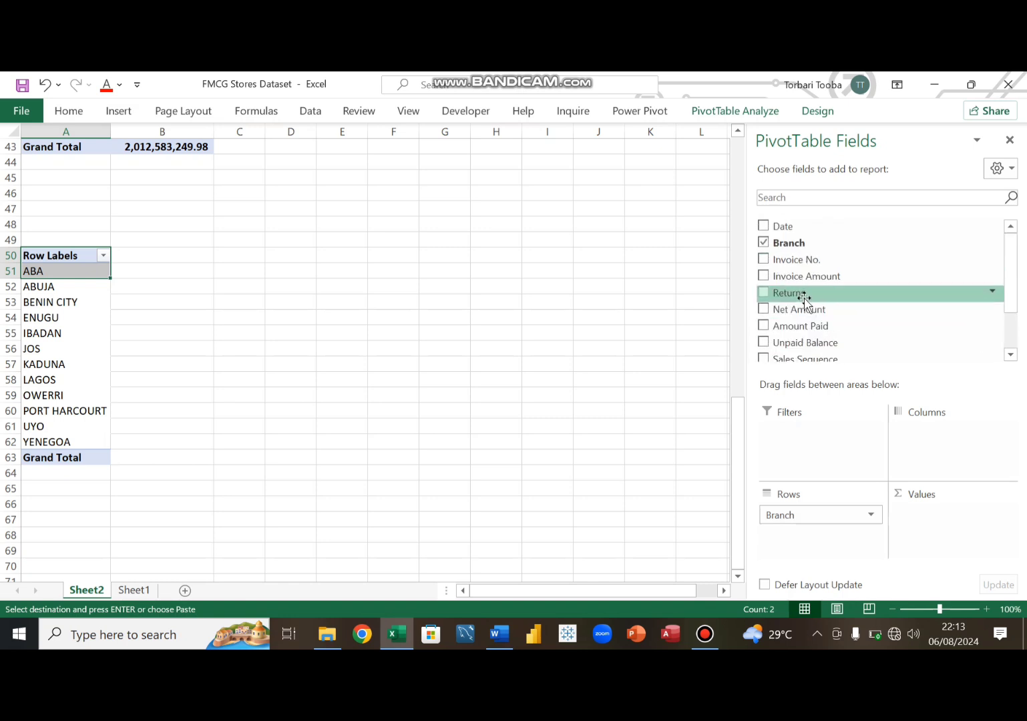
drag(783, 233, 927, 429)
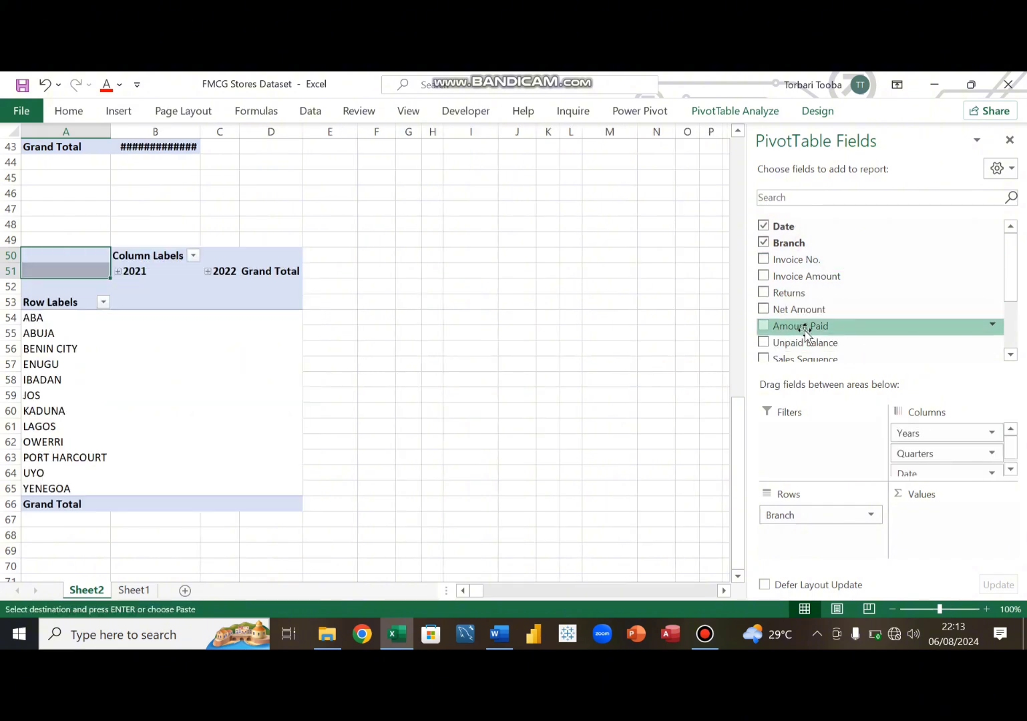
- Add Returns as the value field and expand the 2021 and 2022 columns into quarters
scroll(804, 334, down, 3)
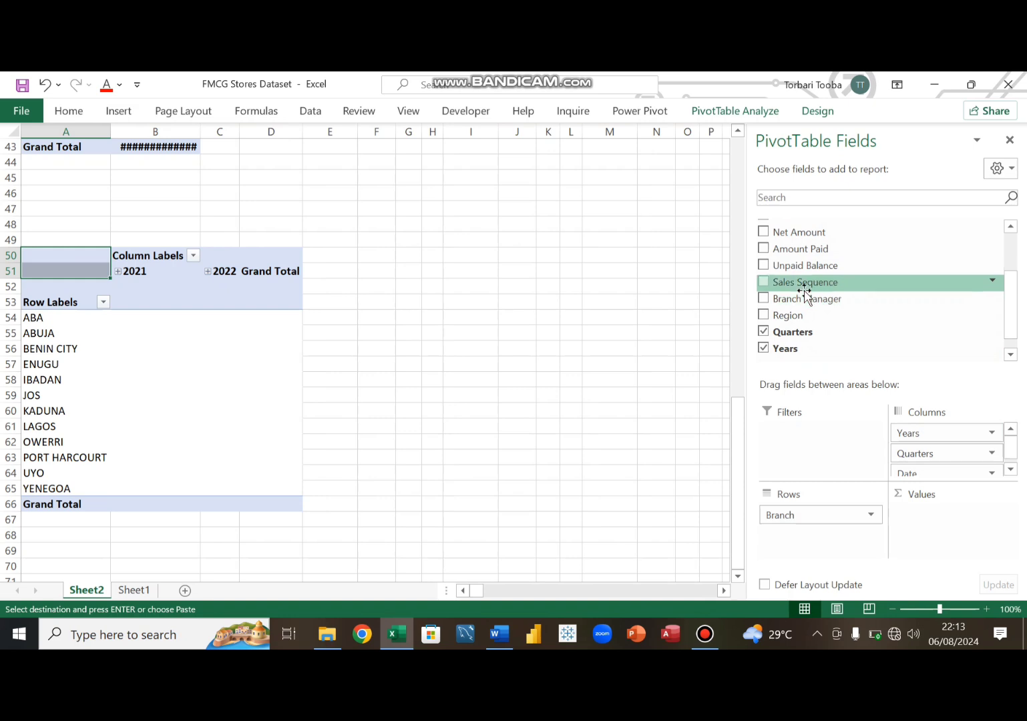
scroll(804, 291, up, 1)
drag(794, 257, 944, 521)
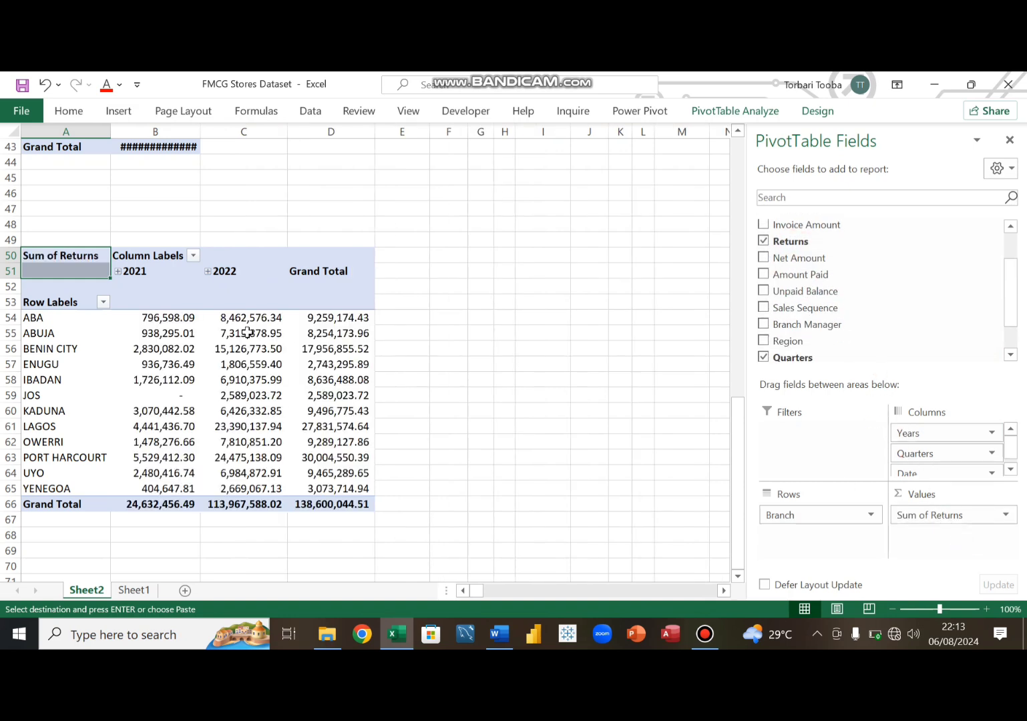
click(117, 272)
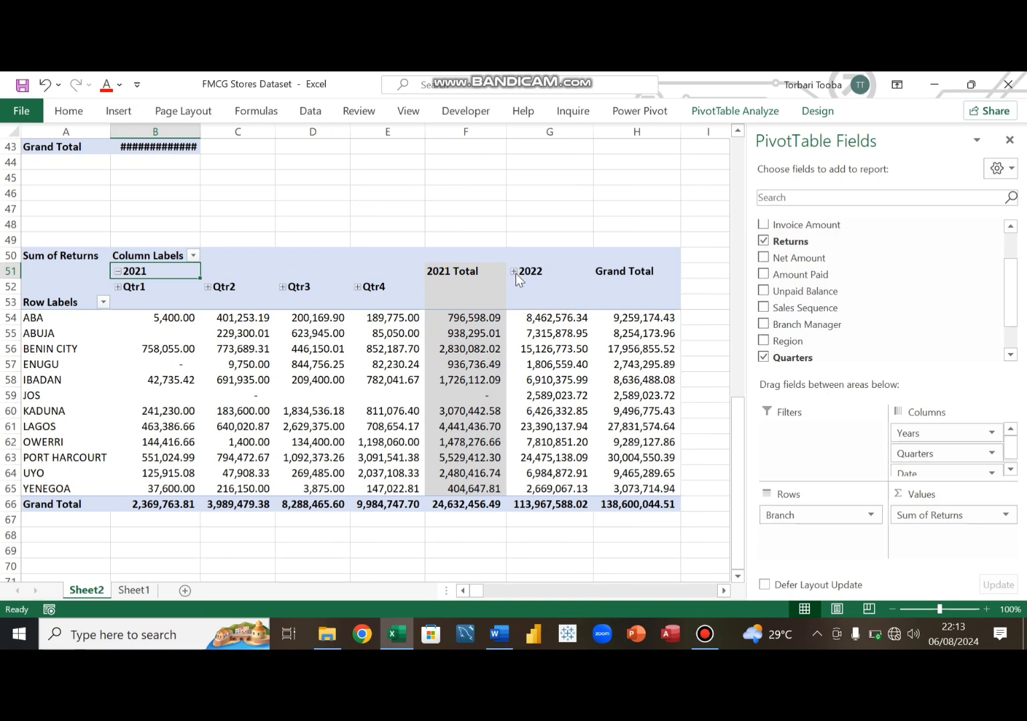
click(515, 273)
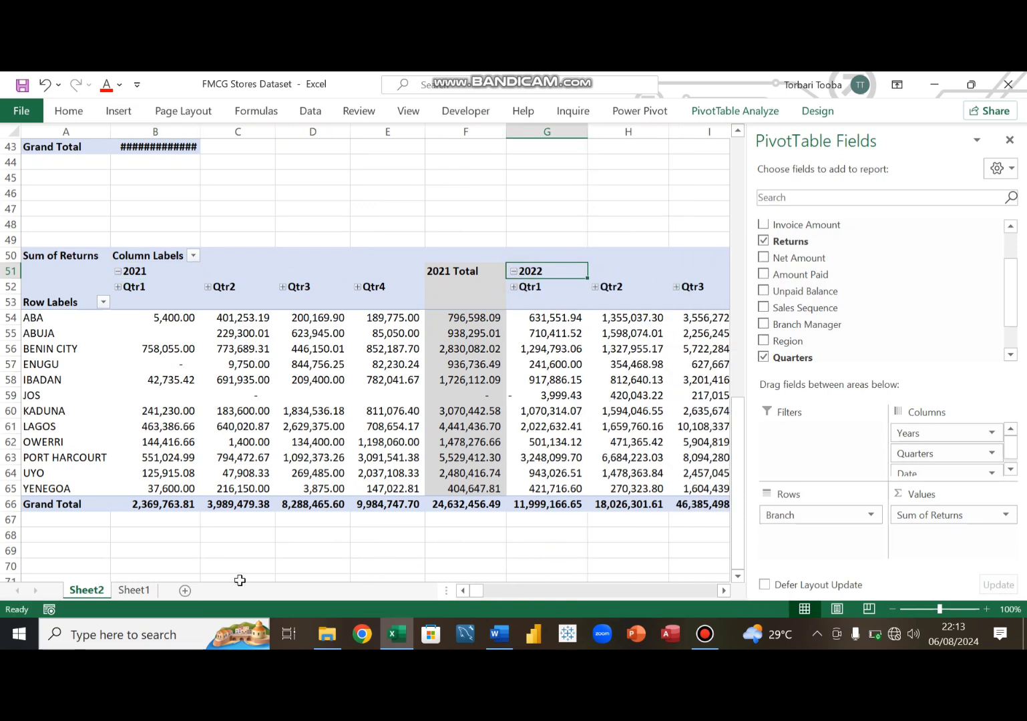
- Scroll across the expanded quarterly returns columns to review the 2021 and 2022 quarters and totals
drag(475, 591, 439, 576)
click(310, 409)
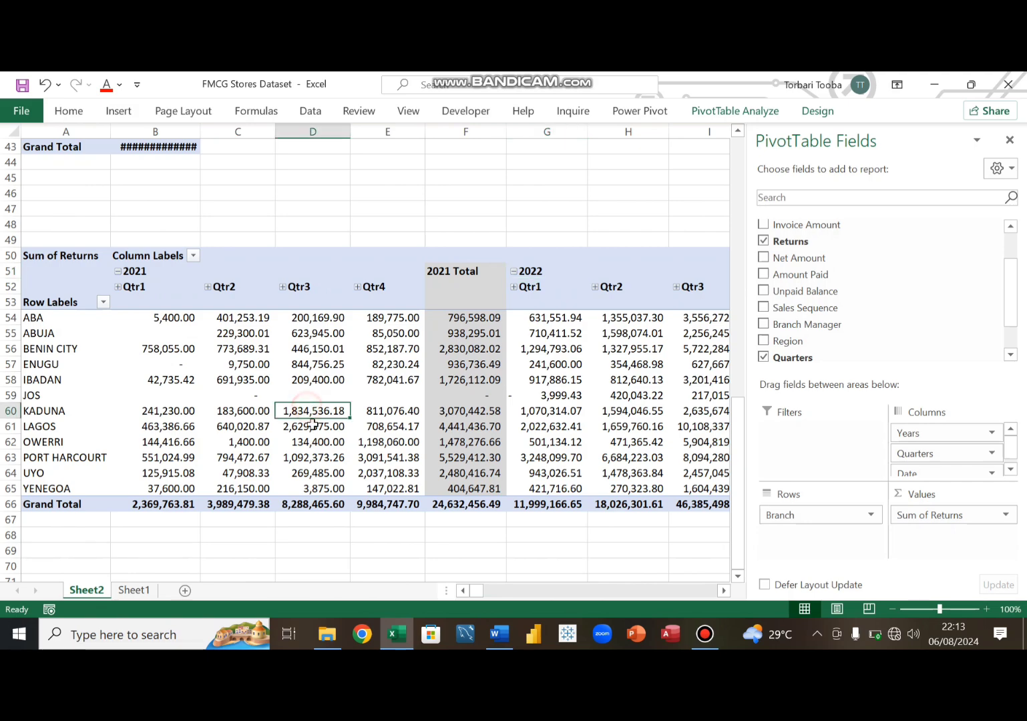
key(Right)
key(Right)
key(Right)
key(Right)
key(Right)
key(Right)
key(Right)
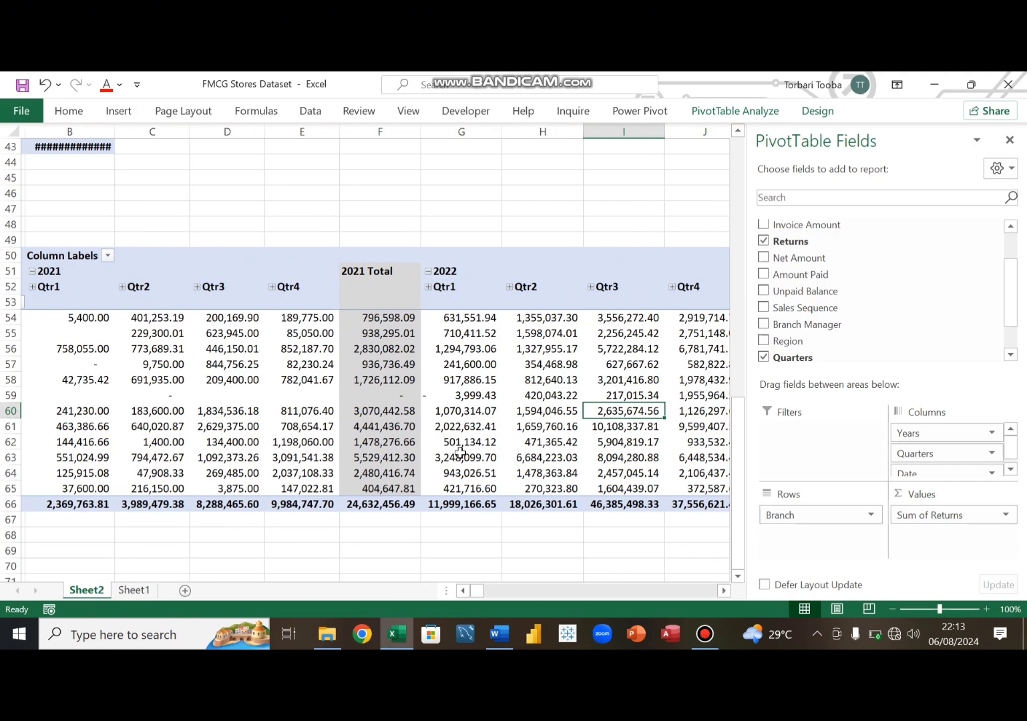
key(Right)
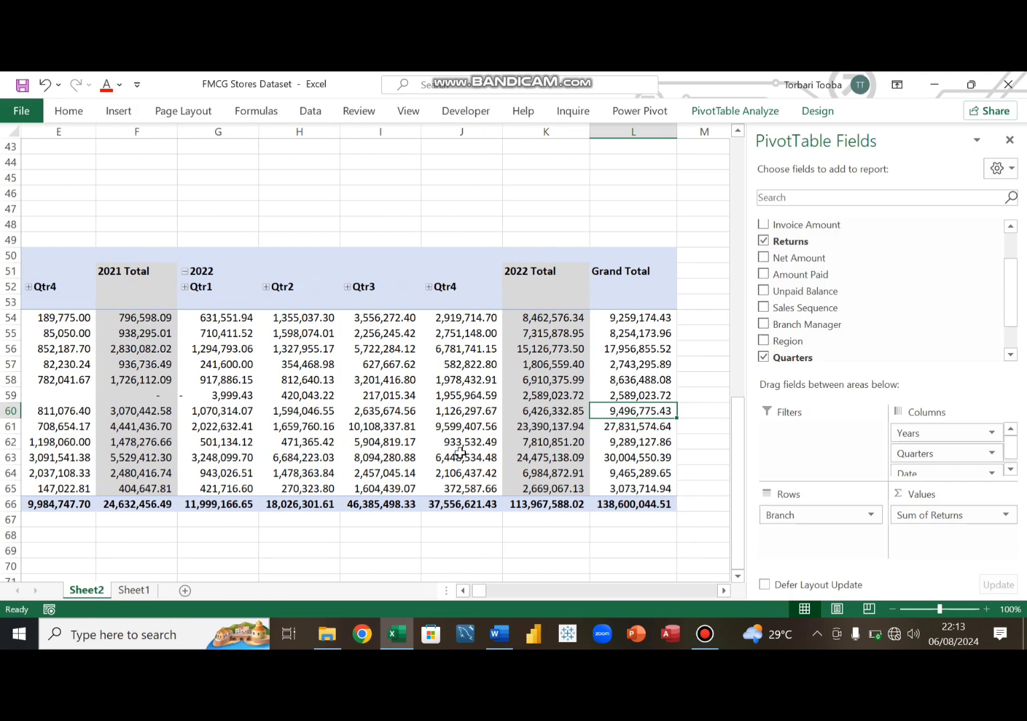
key(Home)
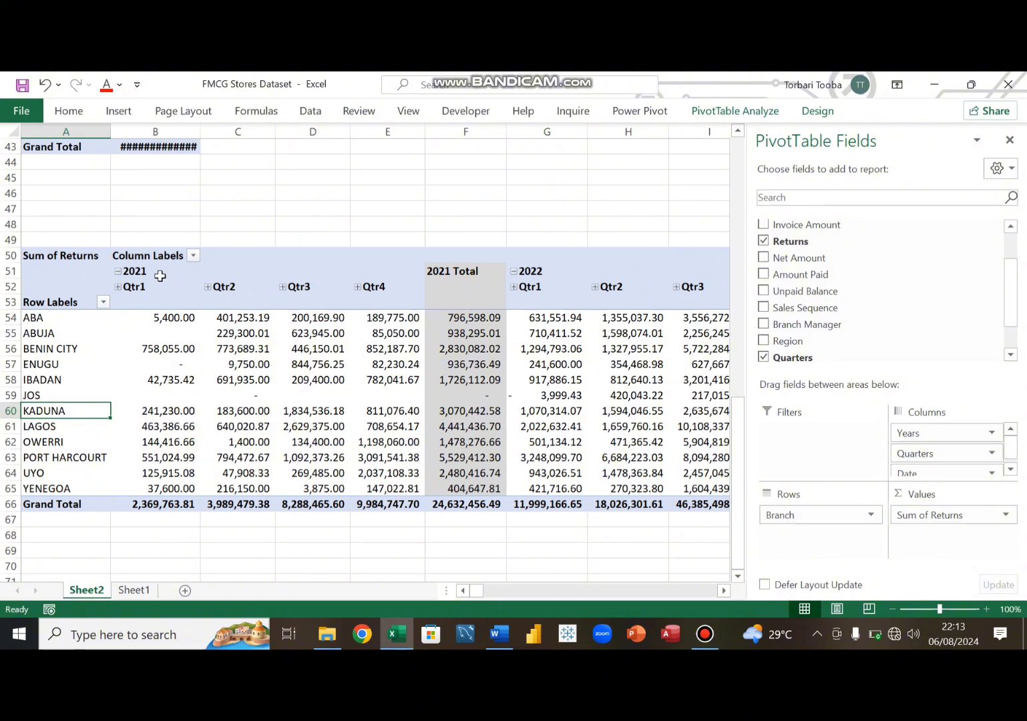
- Collapse the 2021 and 2022 column groups back to yearly returns totals
click(118, 271)
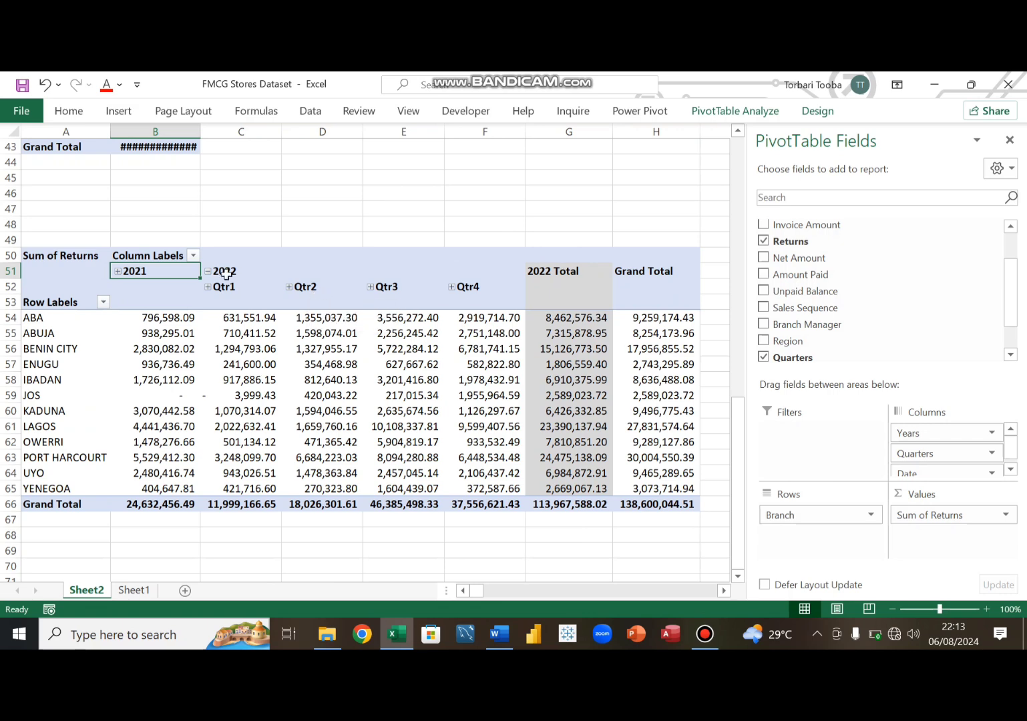
click(207, 271)
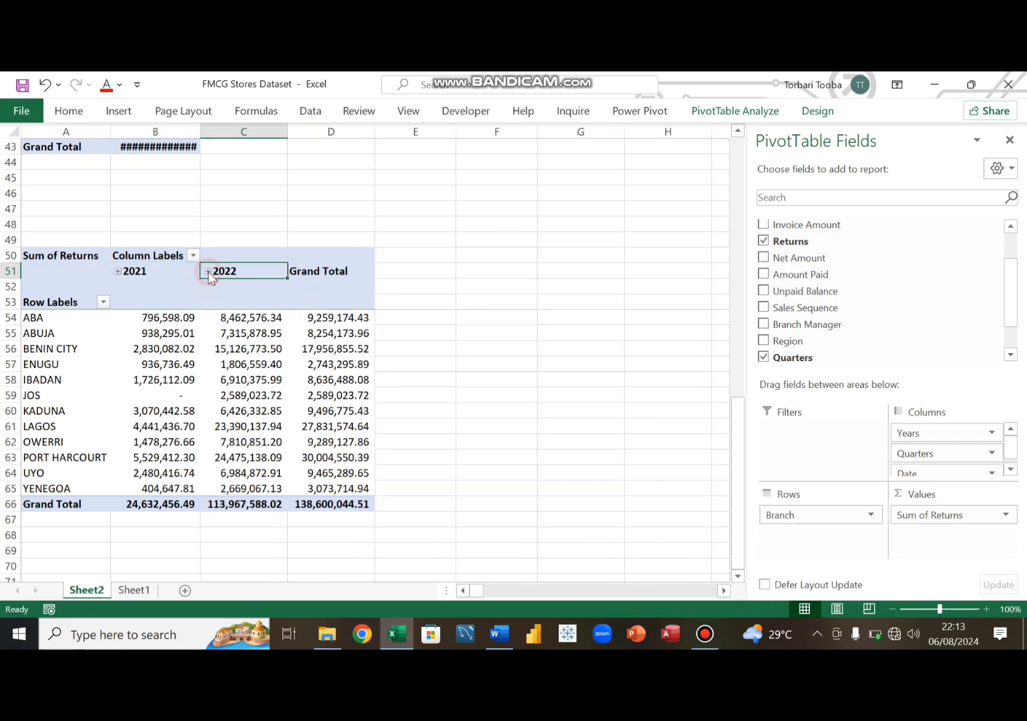
scroll(141, 389, down, 1)
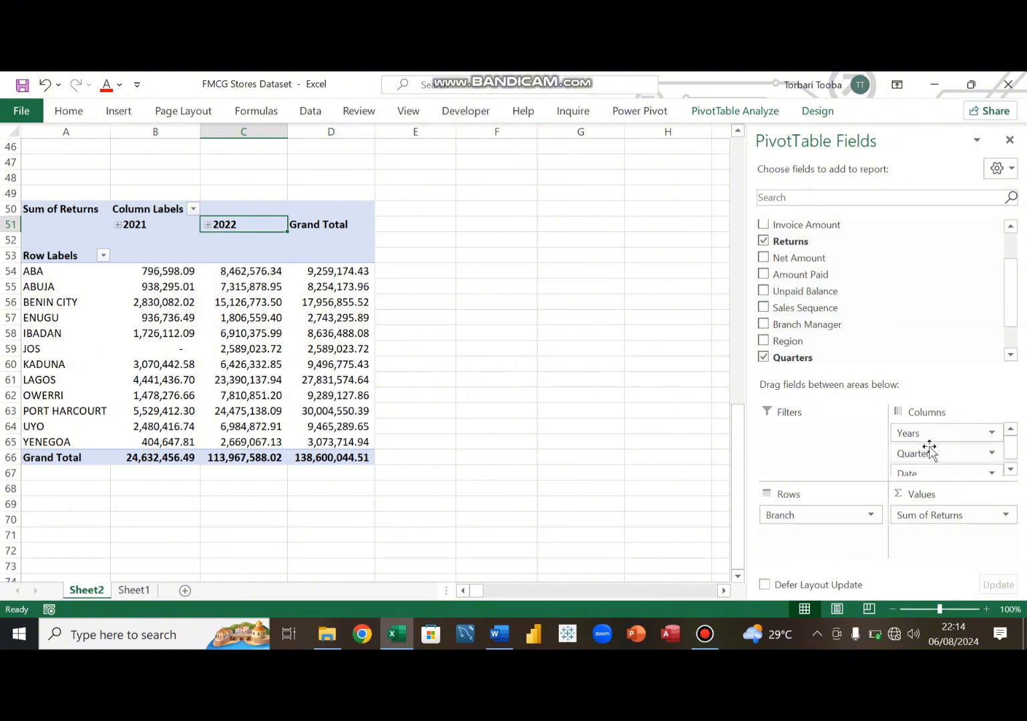
scroll(929, 446, down, 1)
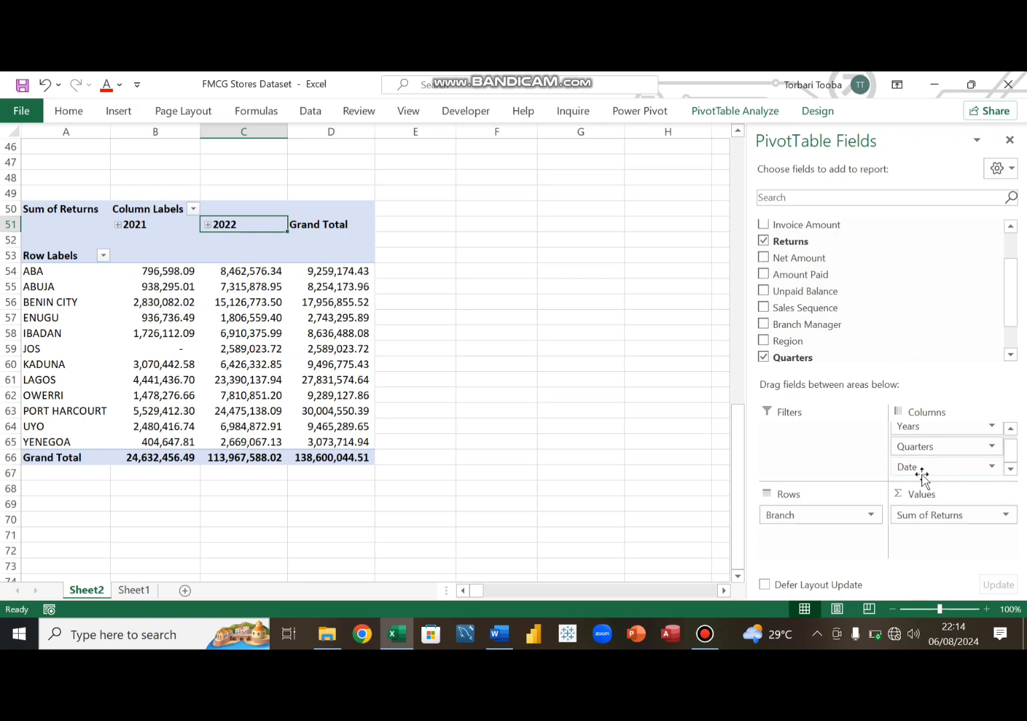
scroll(926, 460, up, 1)
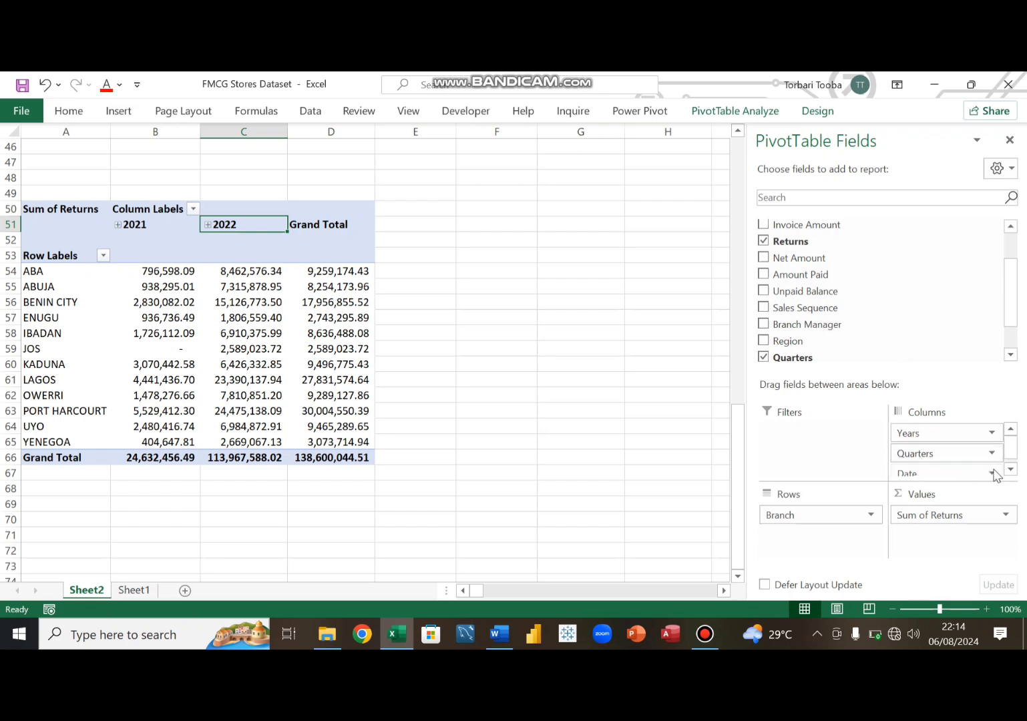
click(992, 433)
key(Escape)
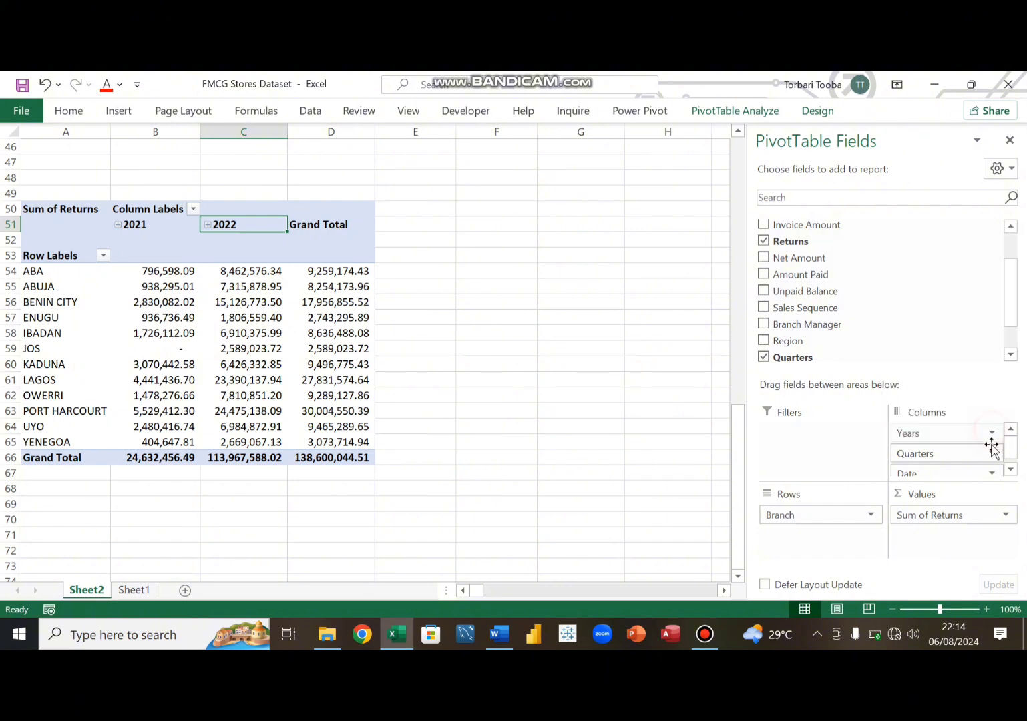
click(992, 454)
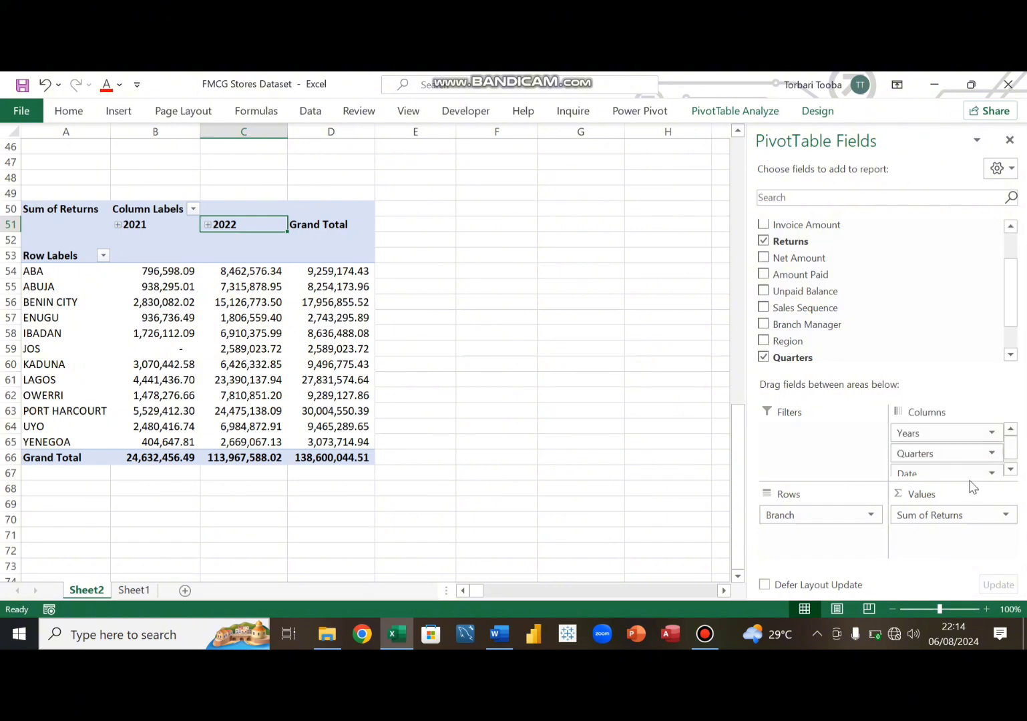
scroll(939, 471, down, 1)
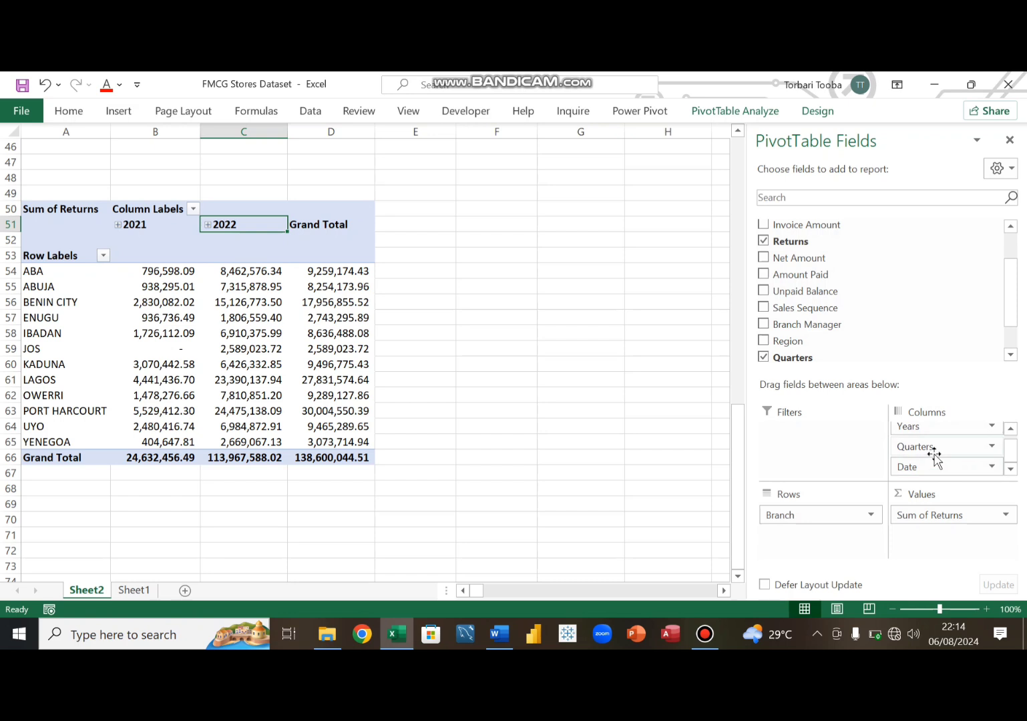
scroll(937, 459, up, 1)
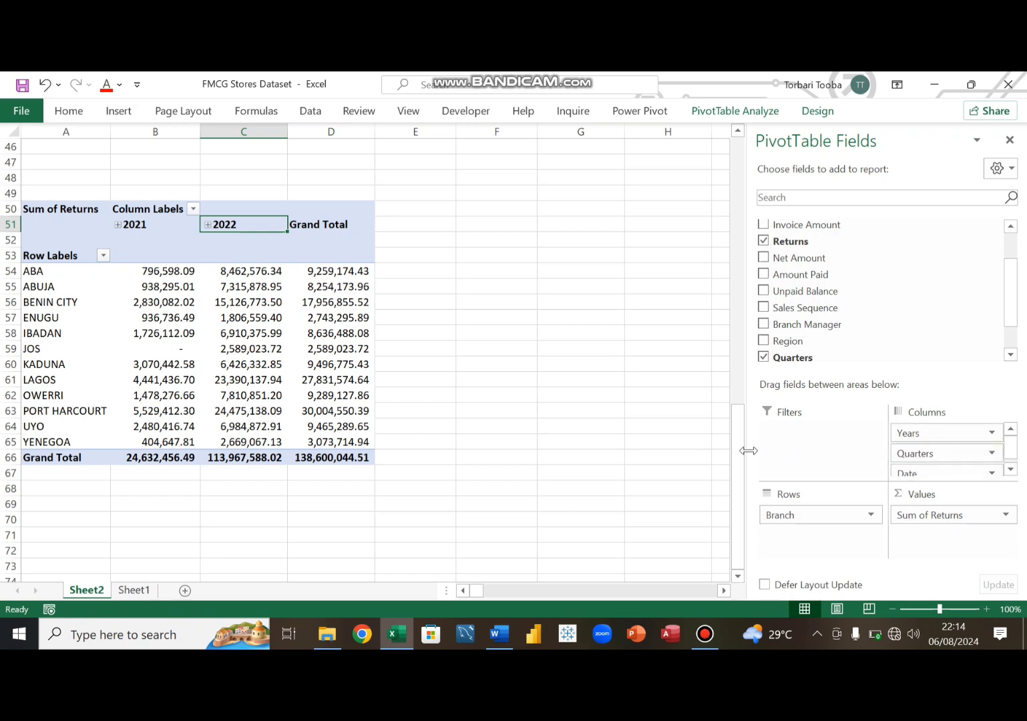
double_click(244, 315)
key(alt+Tab)
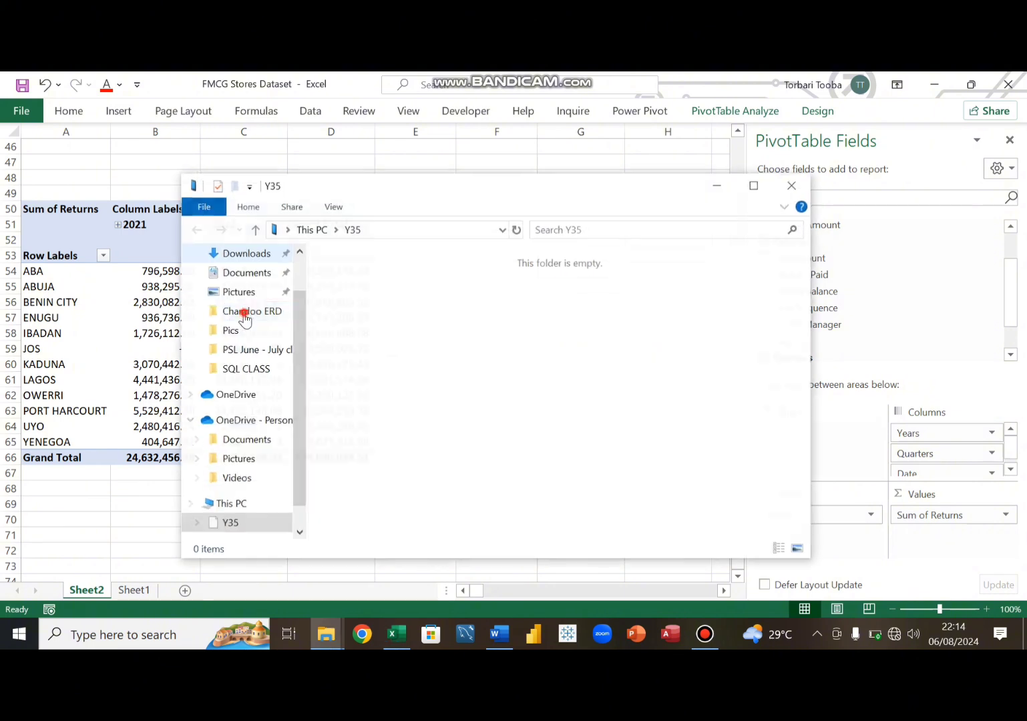
scroll(245, 310, down, 3)
click(245, 304)
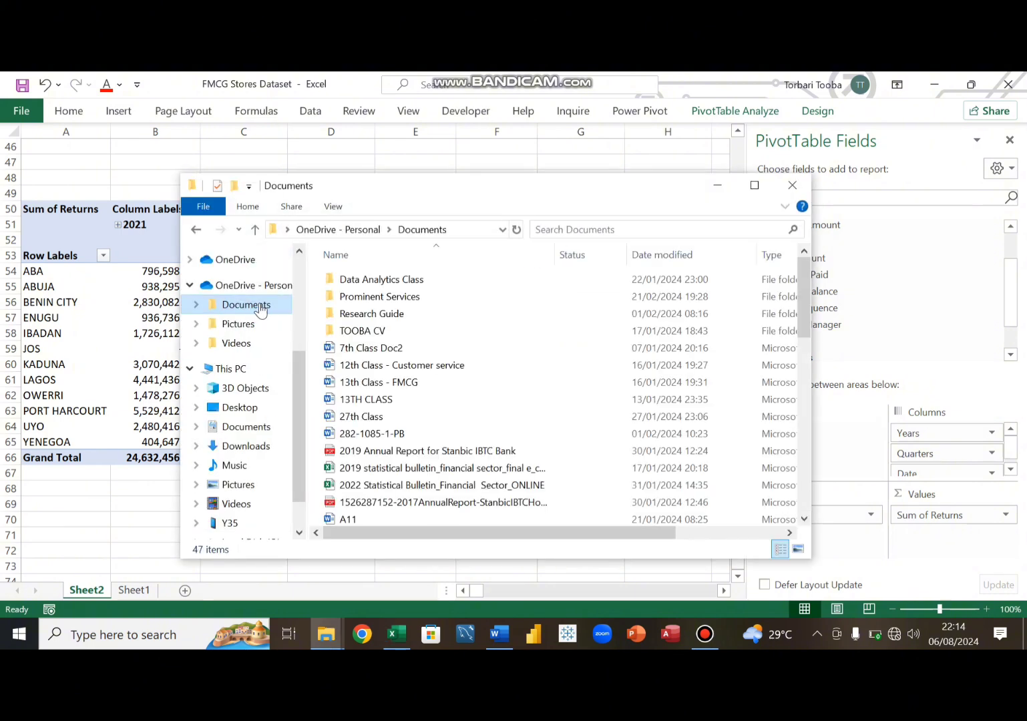
click(793, 185)
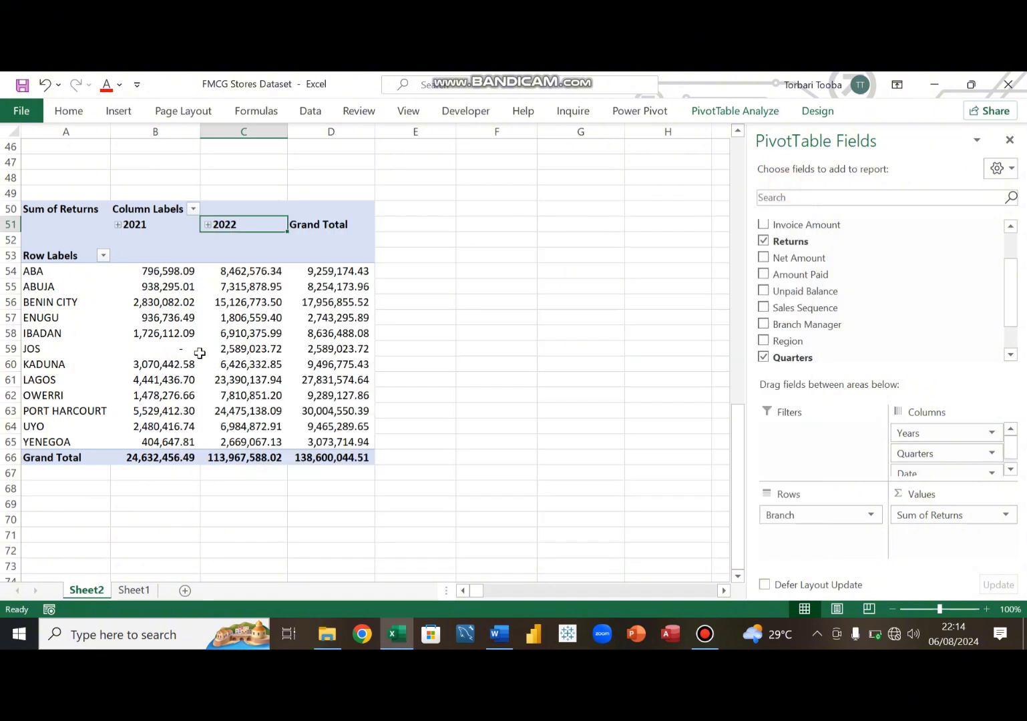
click(154, 315)
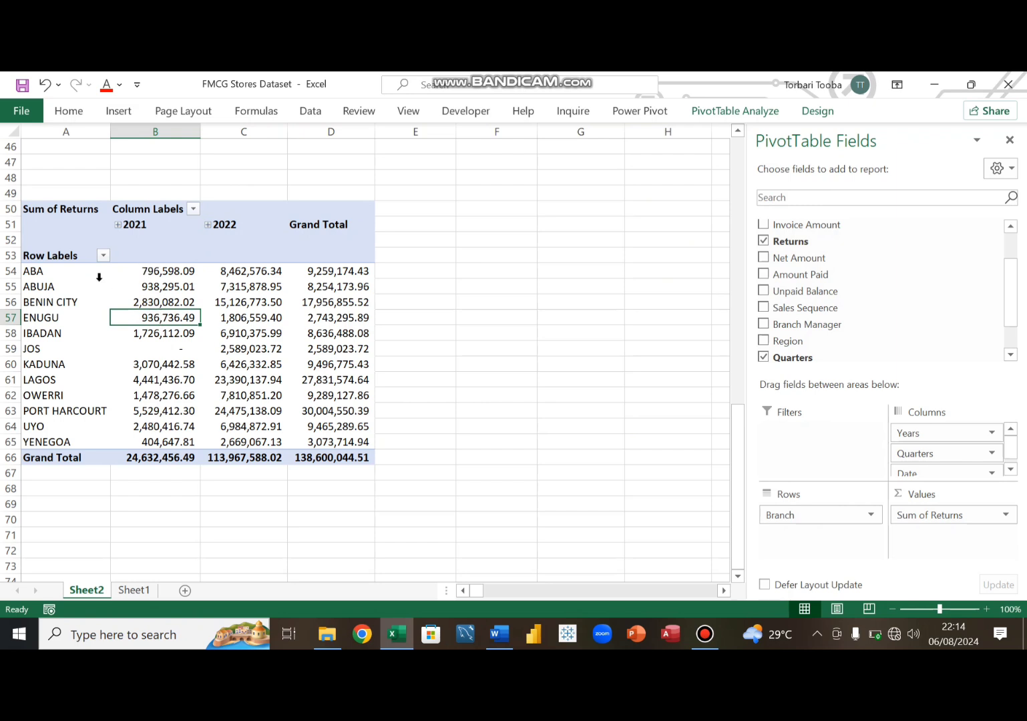
- Label cell A49 above the pivot table as 2. Branch Returns
click(66, 193)
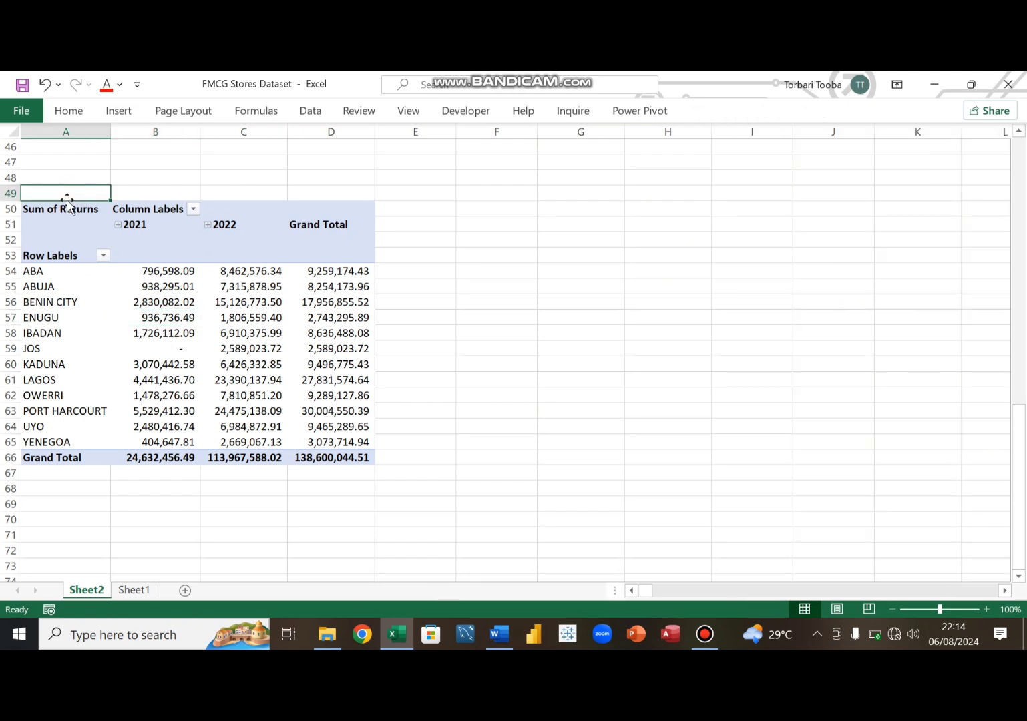
text(Bra)
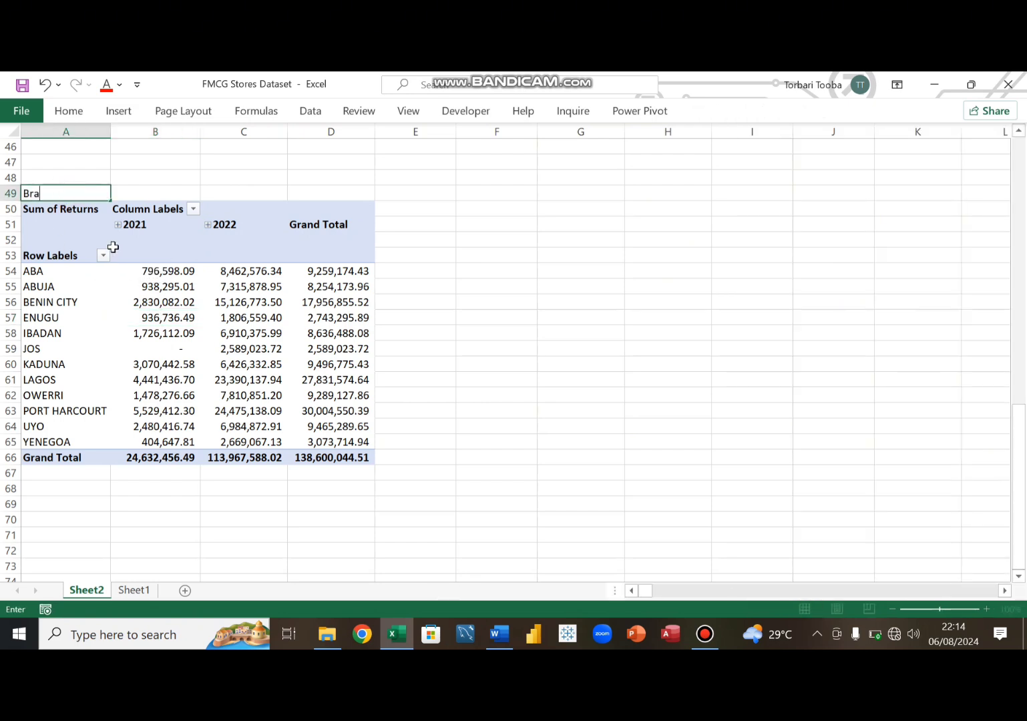
text(nch Returns)
click(25, 193)
text(2.)
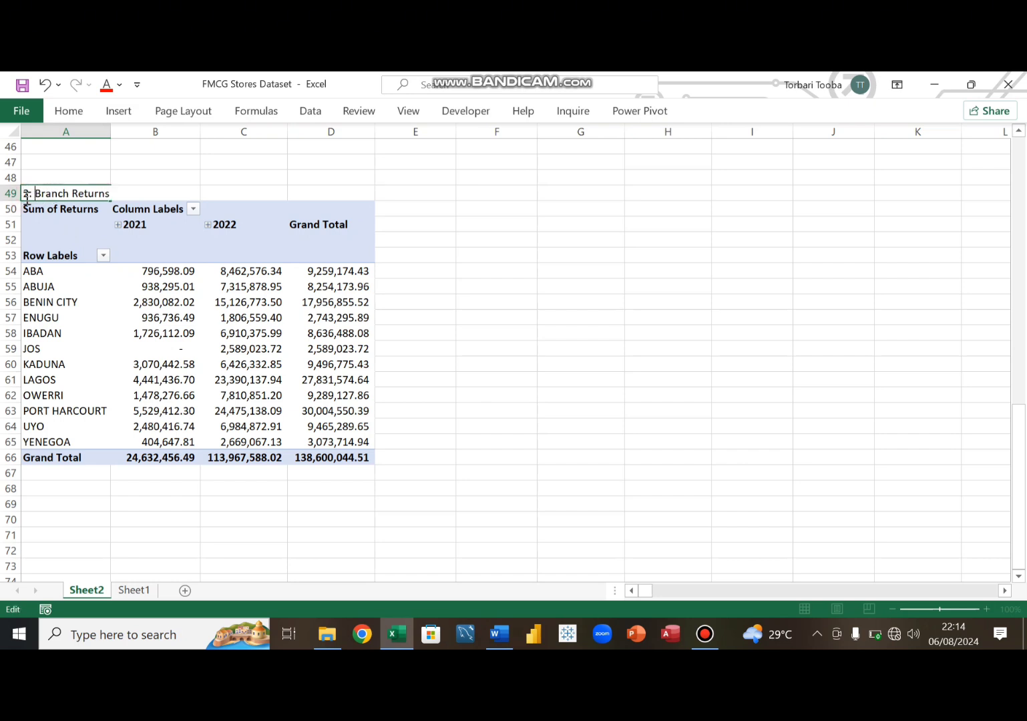
key(Return)
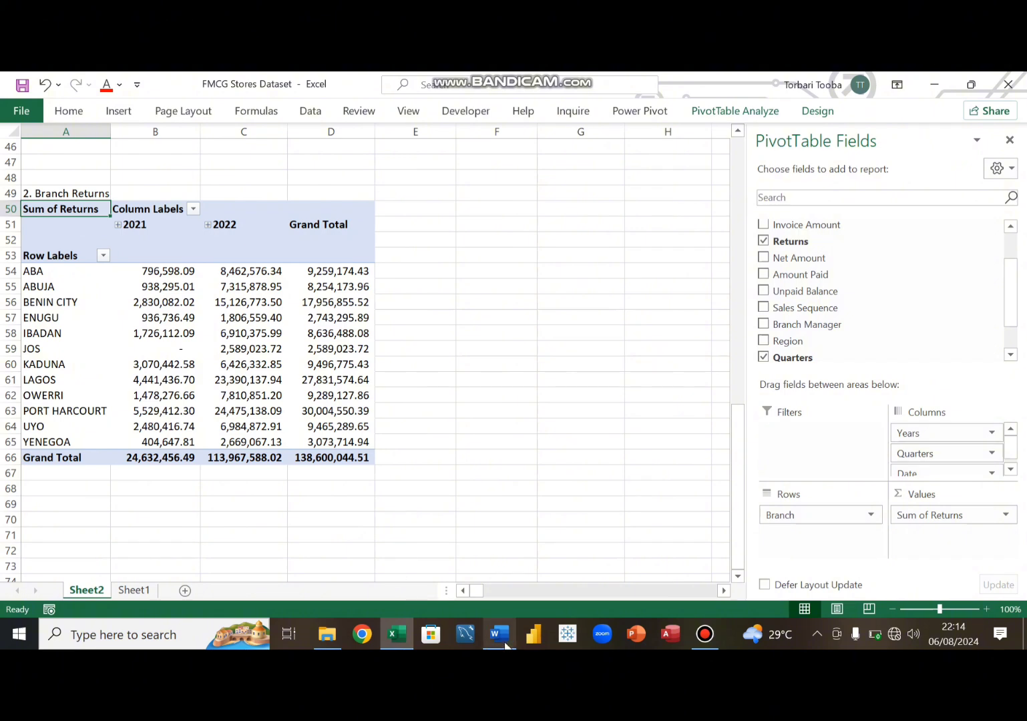
- Review the objectives list in the Word document
click(502, 641)
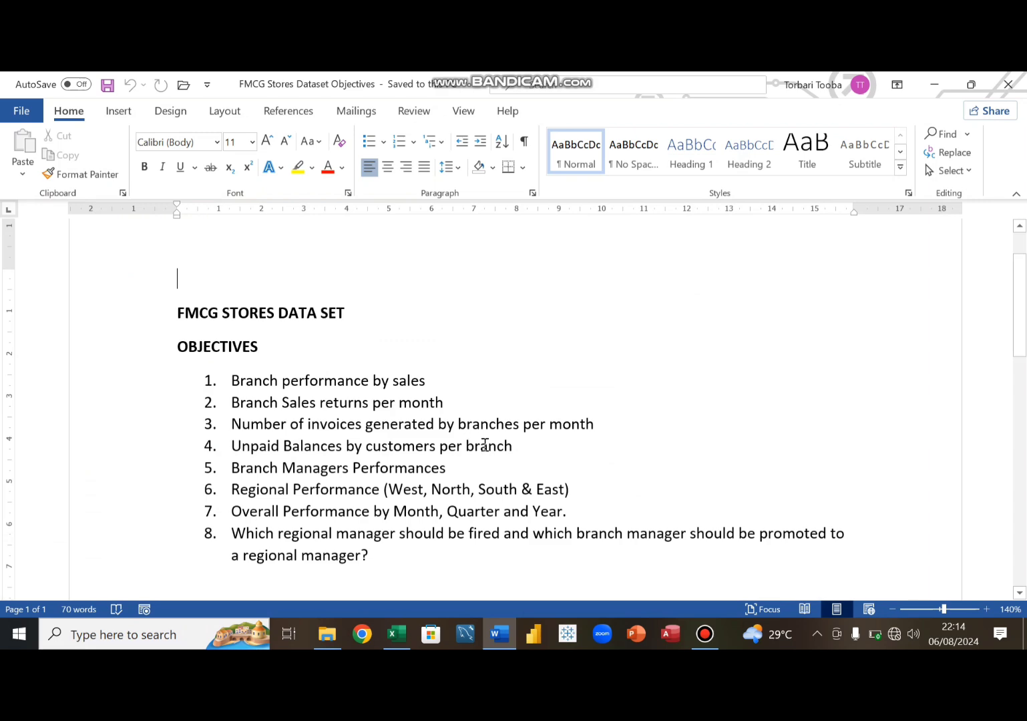
click(502, 638)
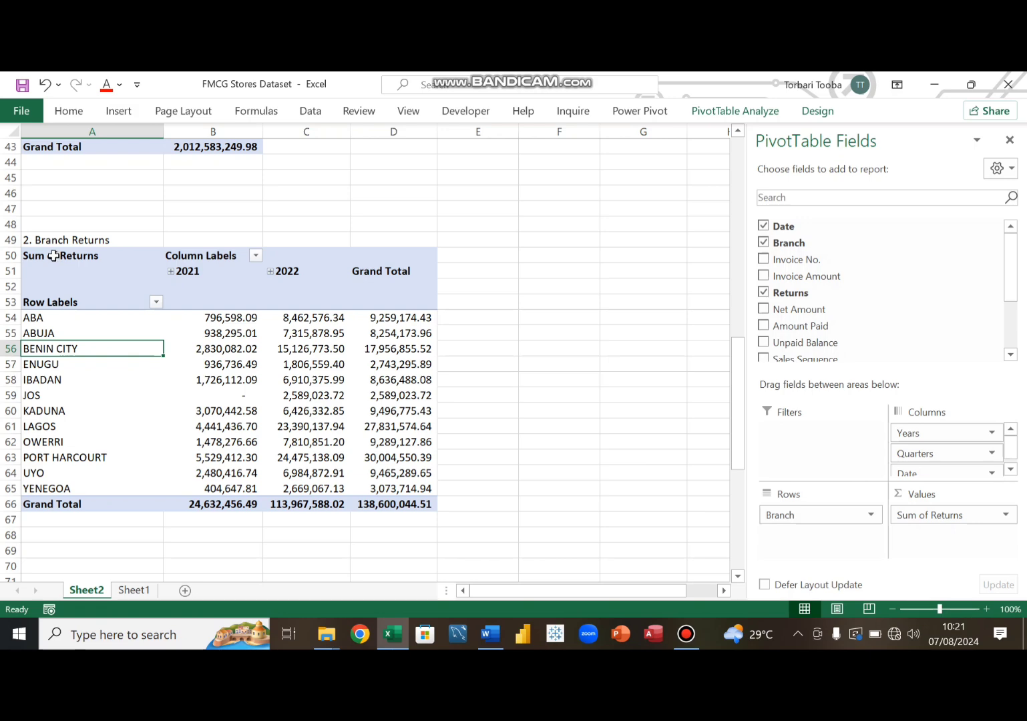
- Copy the Branch Returns pivot table and paste it at A74
mouse_move(54, 256)
mouse_down()
mouse_move(293, 365)
mouse_move(392, 516)
mouse_move(401, 499)
mouse_up()
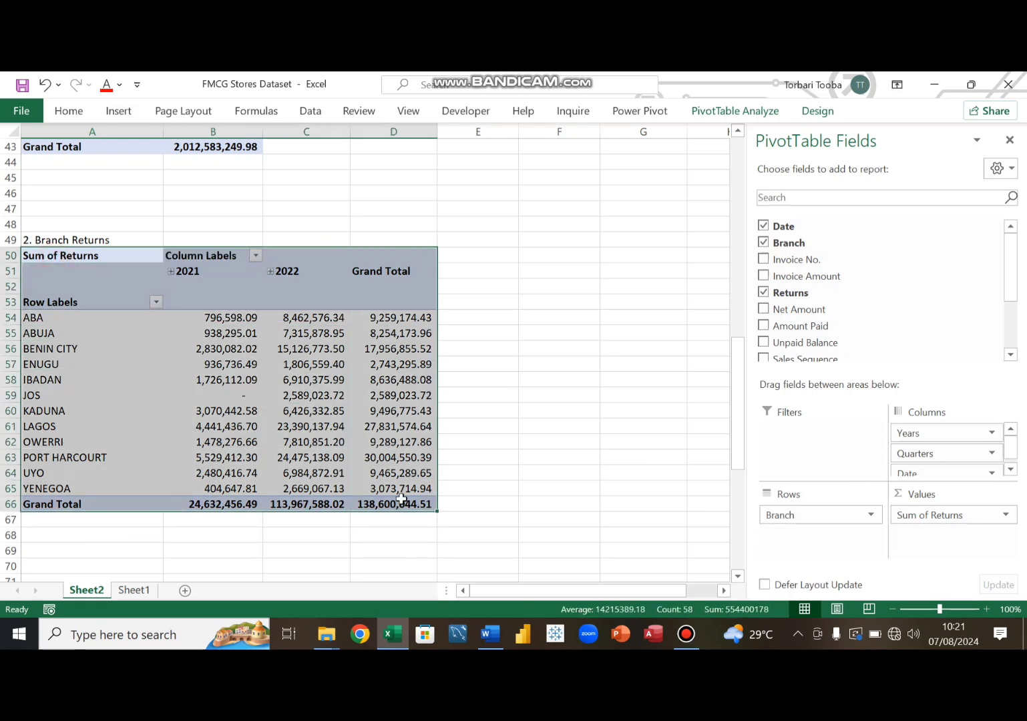
key(ctrl+c)
scroll(291, 495, down, 5)
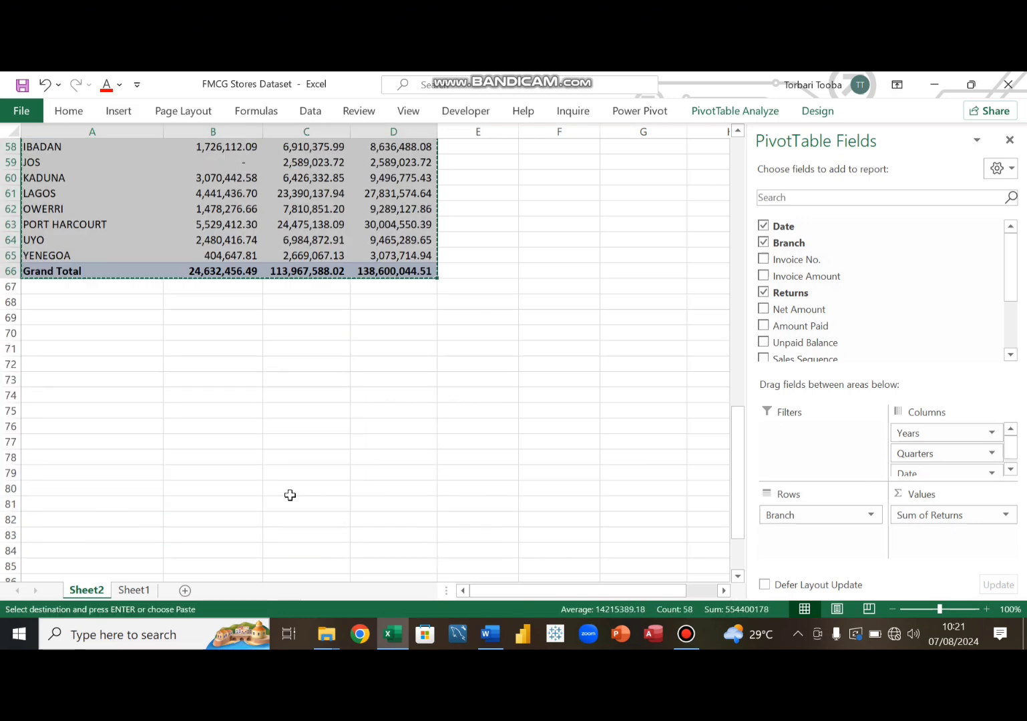
click(36, 396)
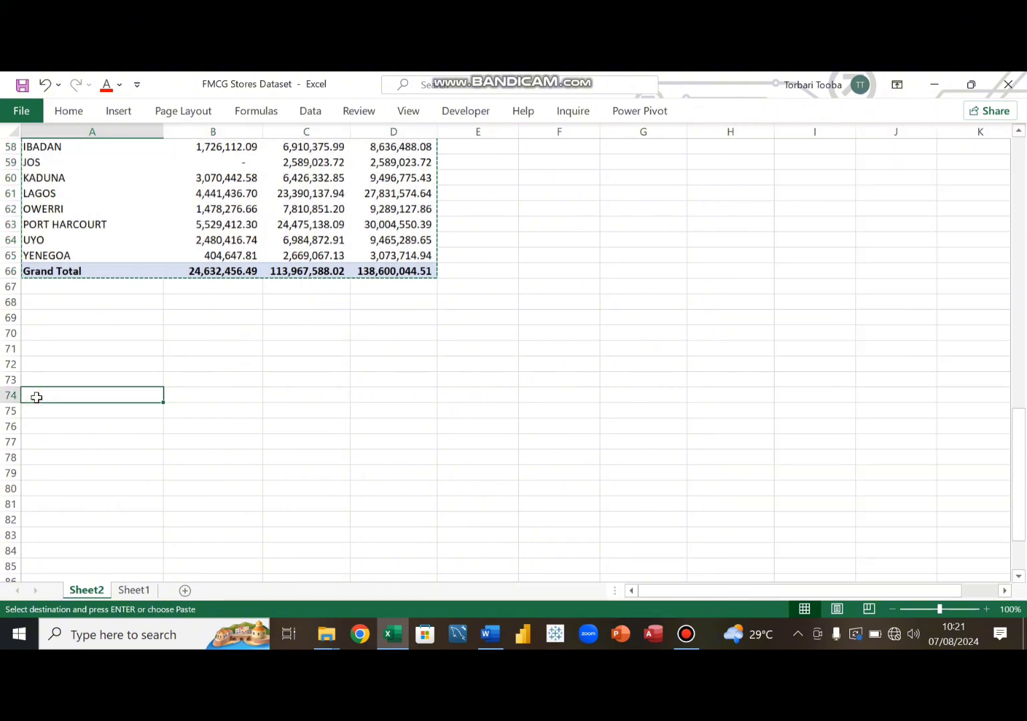
key(ctrl+v)
scroll(188, 431, down, 3)
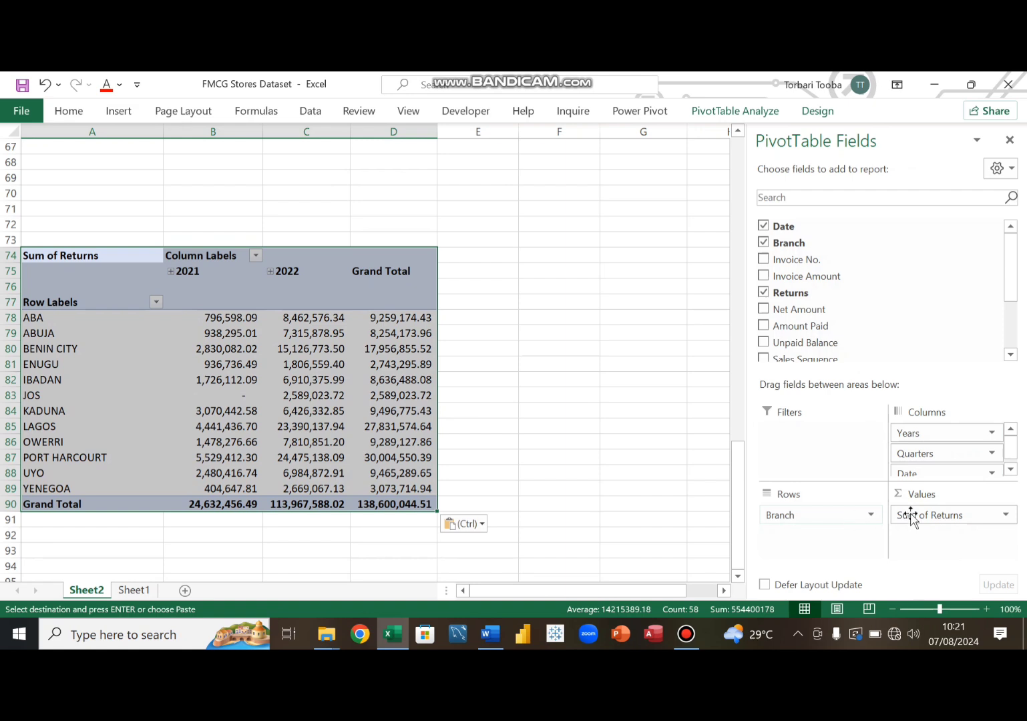
- Remove the Sum of Returns, Date, Quarters, Years and Branch fields from the pasted pivot table
drag(942, 516, 658, 460)
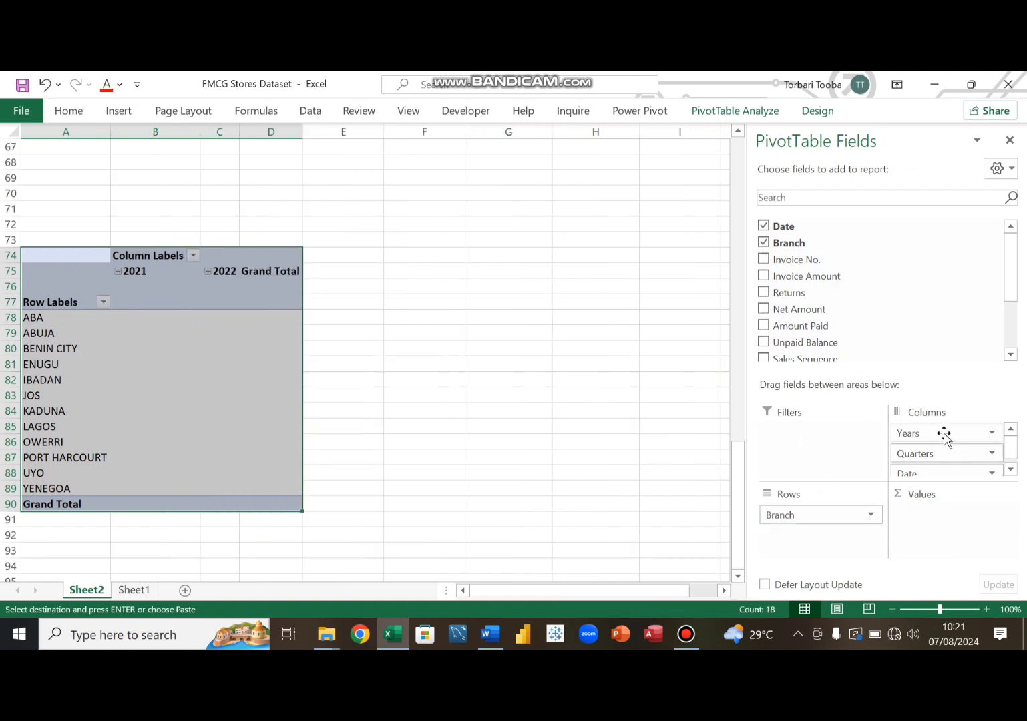
drag(928, 475, 653, 454)
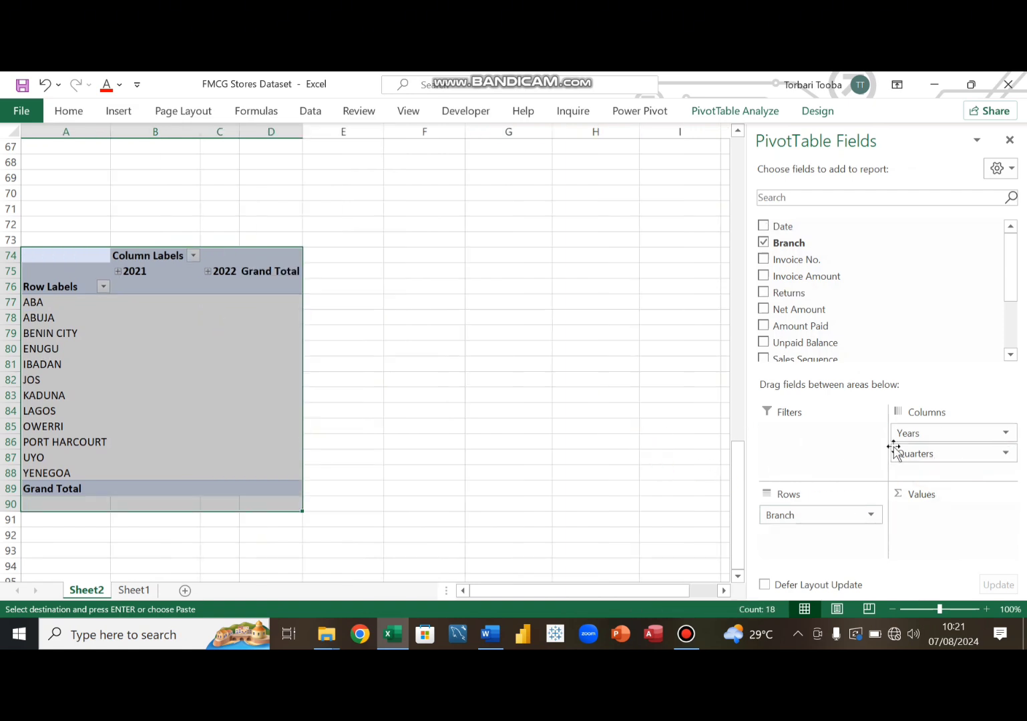
drag(934, 461, 698, 423)
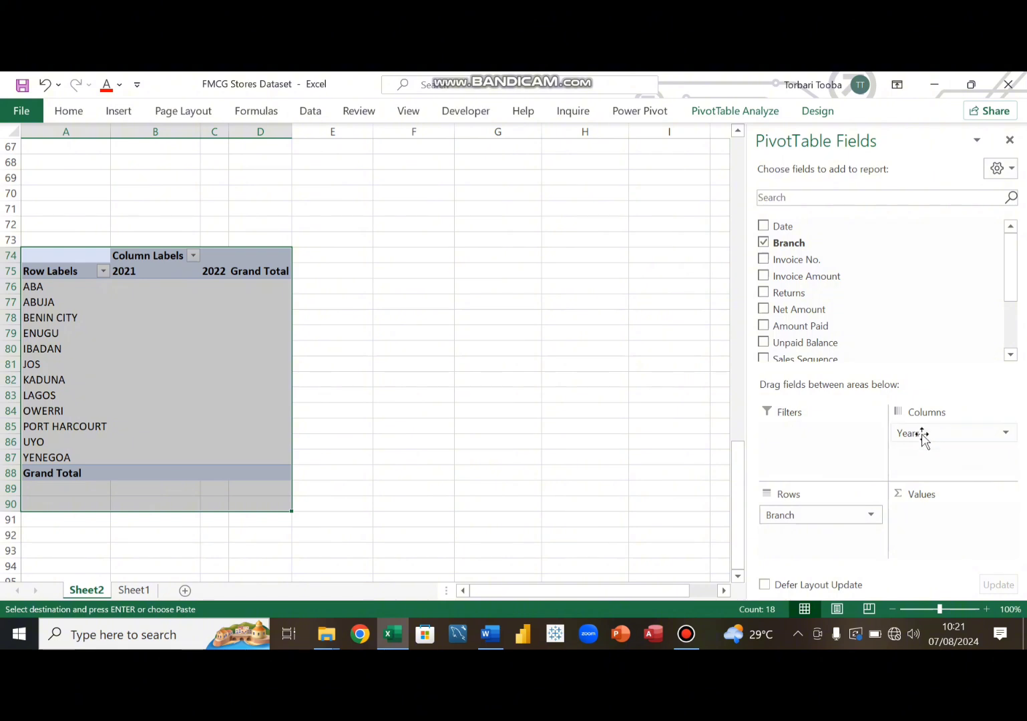
drag(921, 435, 532, 390)
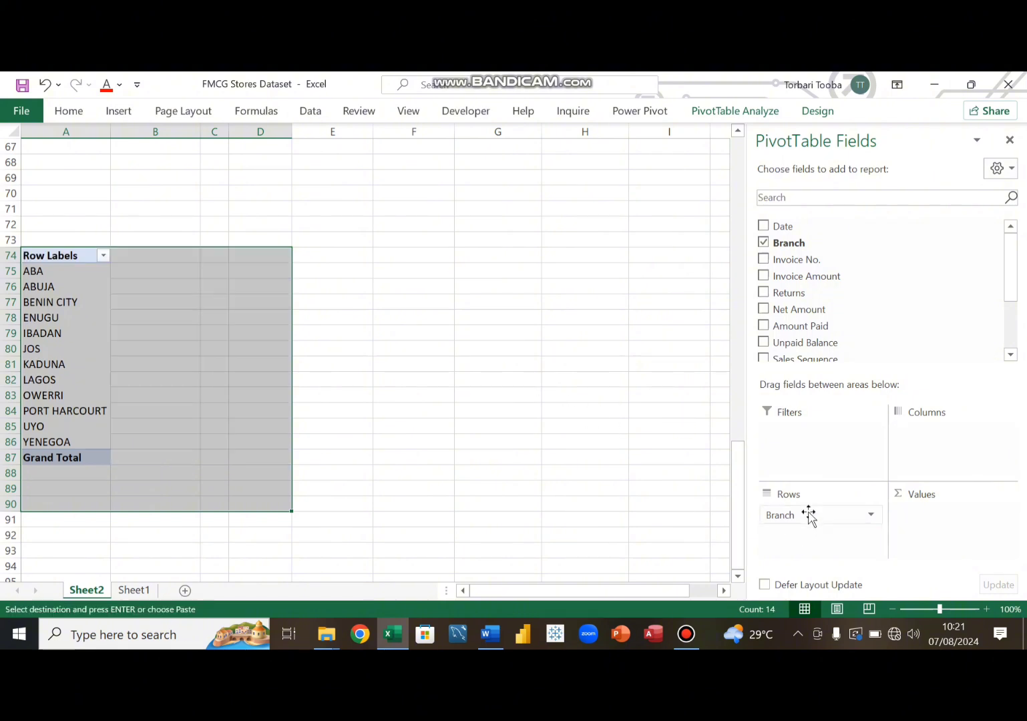
drag(808, 514, 530, 451)
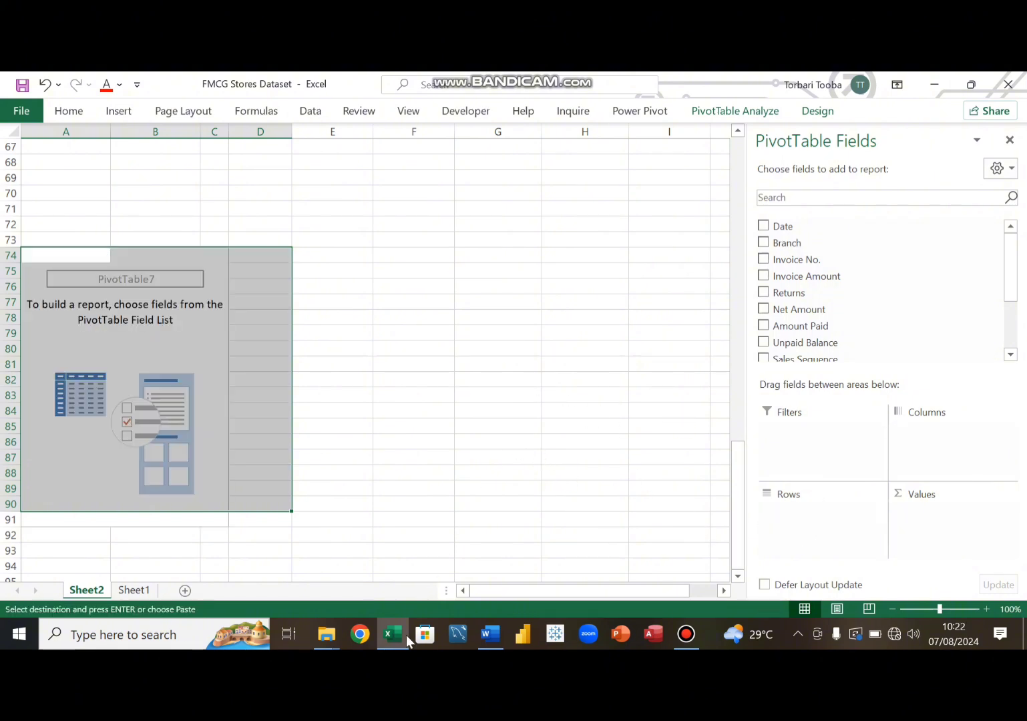
- Check the objectives list in the Word document again
click(491, 635)
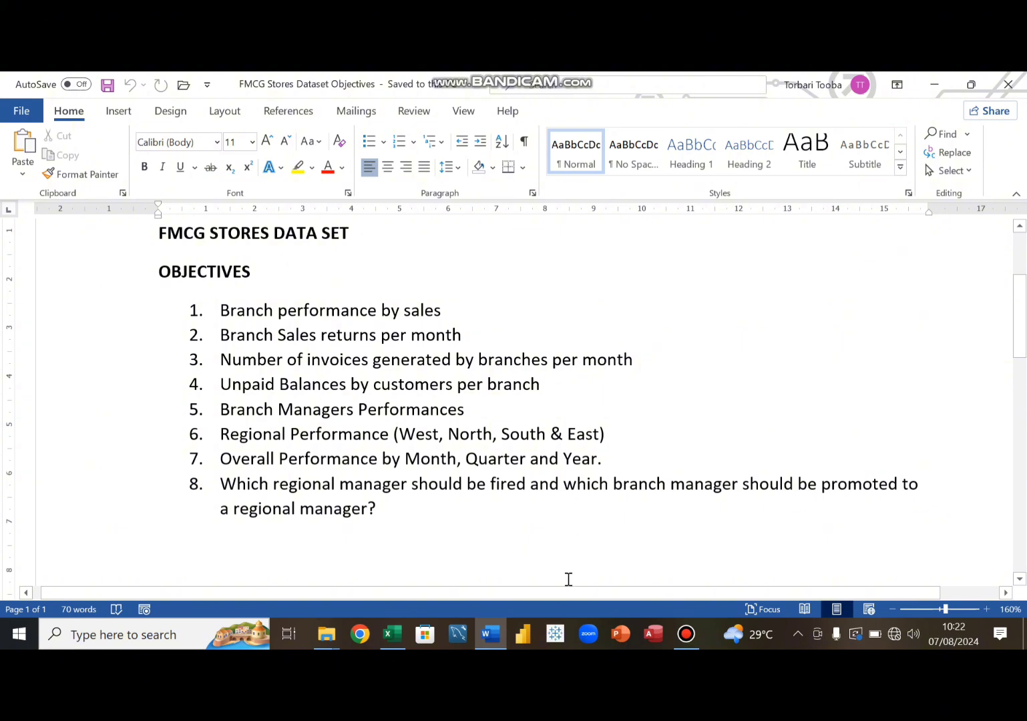
click(495, 639)
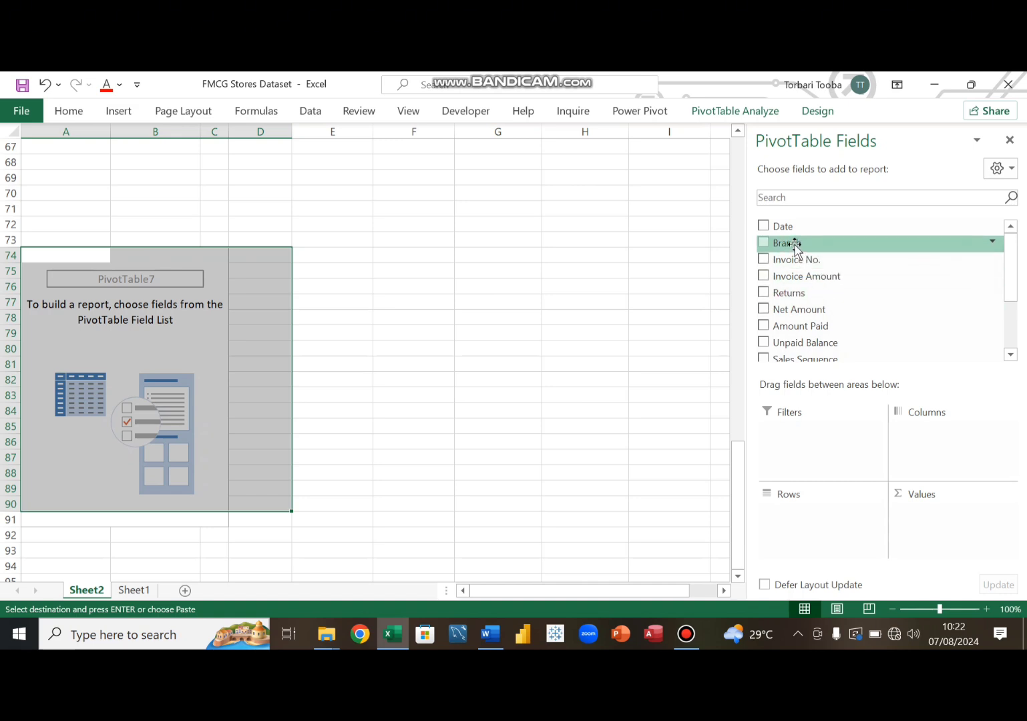
- Add Branch to the rows of the emptied pivot table at A74
drag(795, 246, 802, 524)
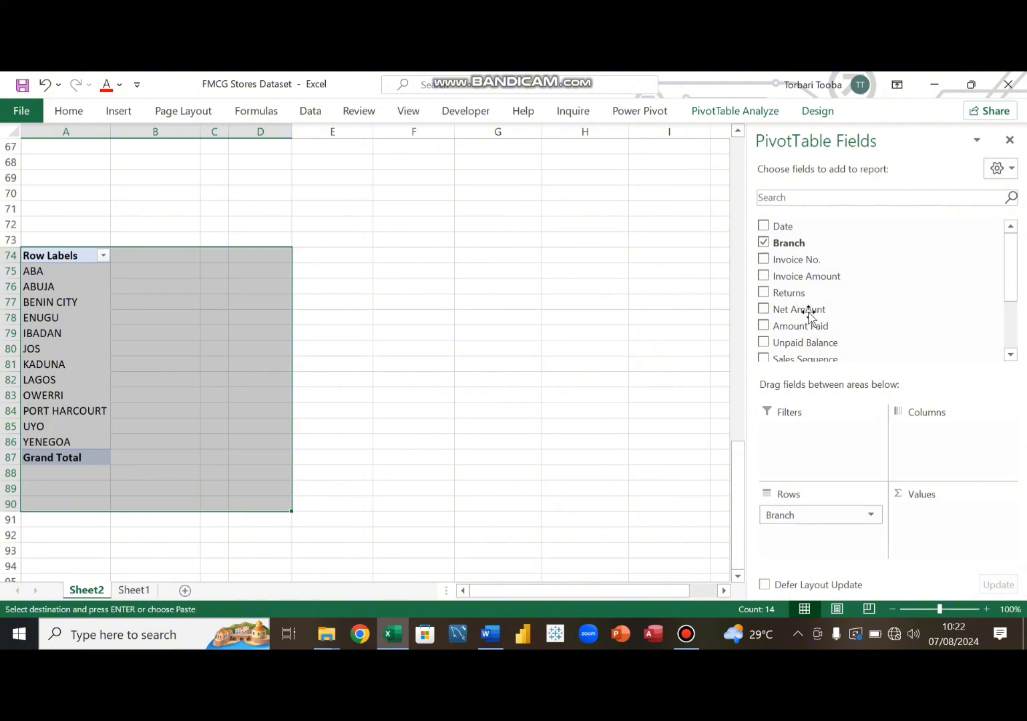
click(686, 634)
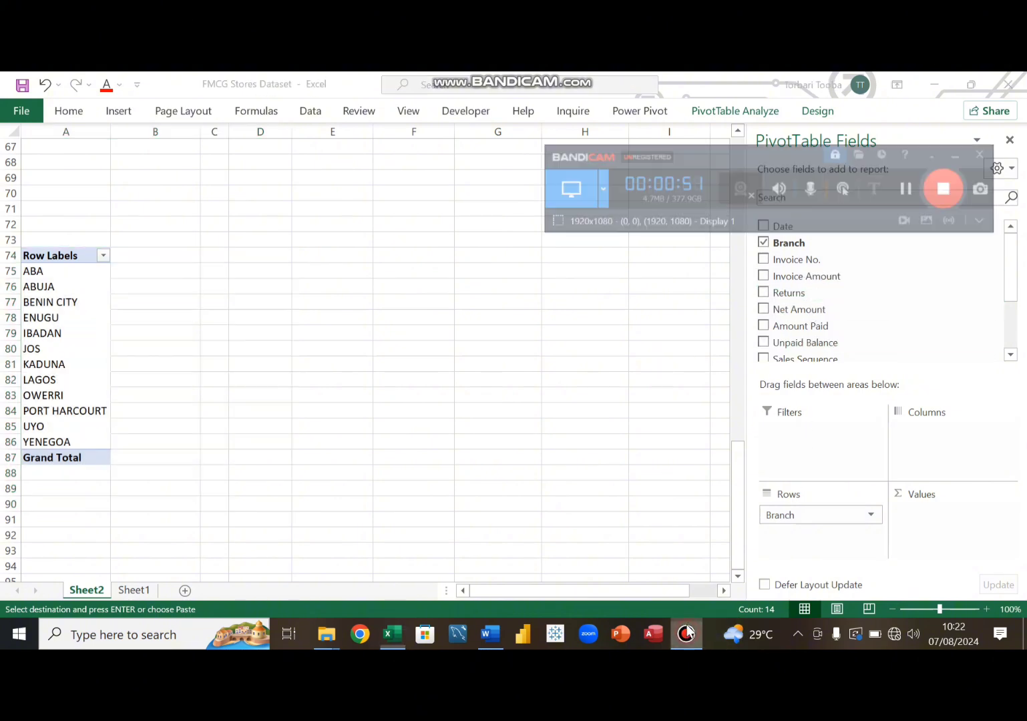
click(929, 134)
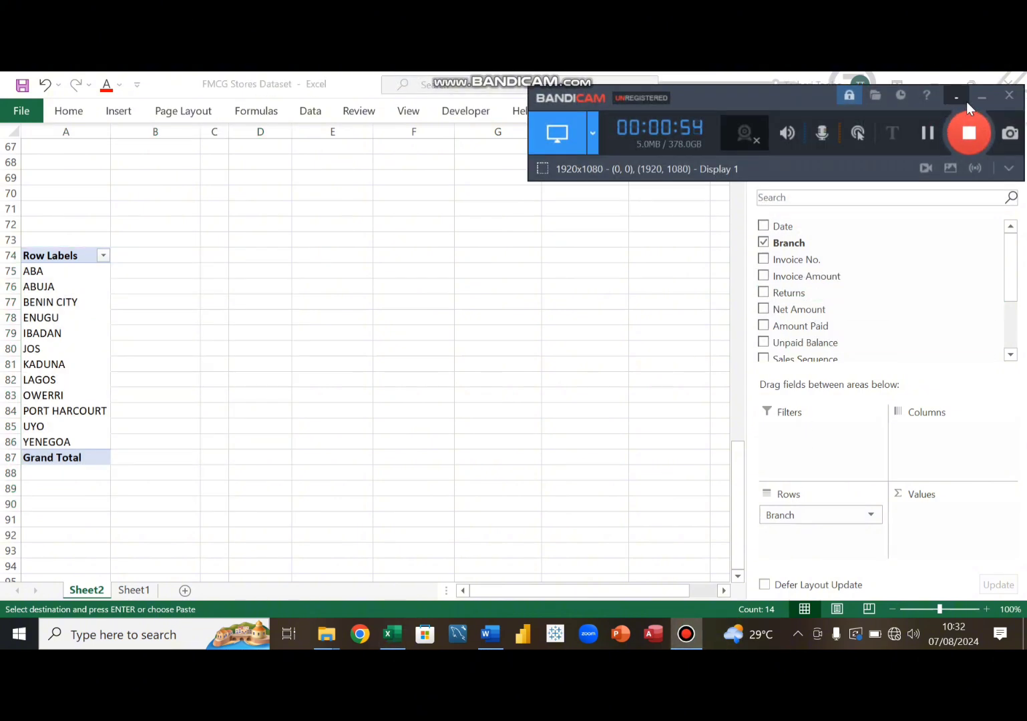
click(983, 99)
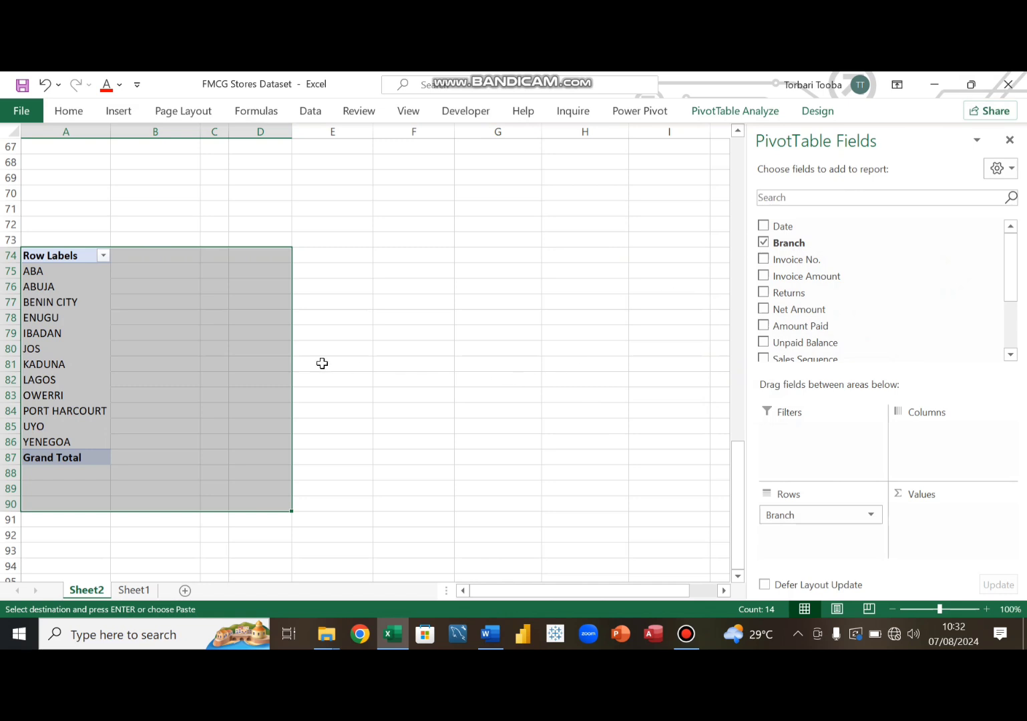
click(80, 304)
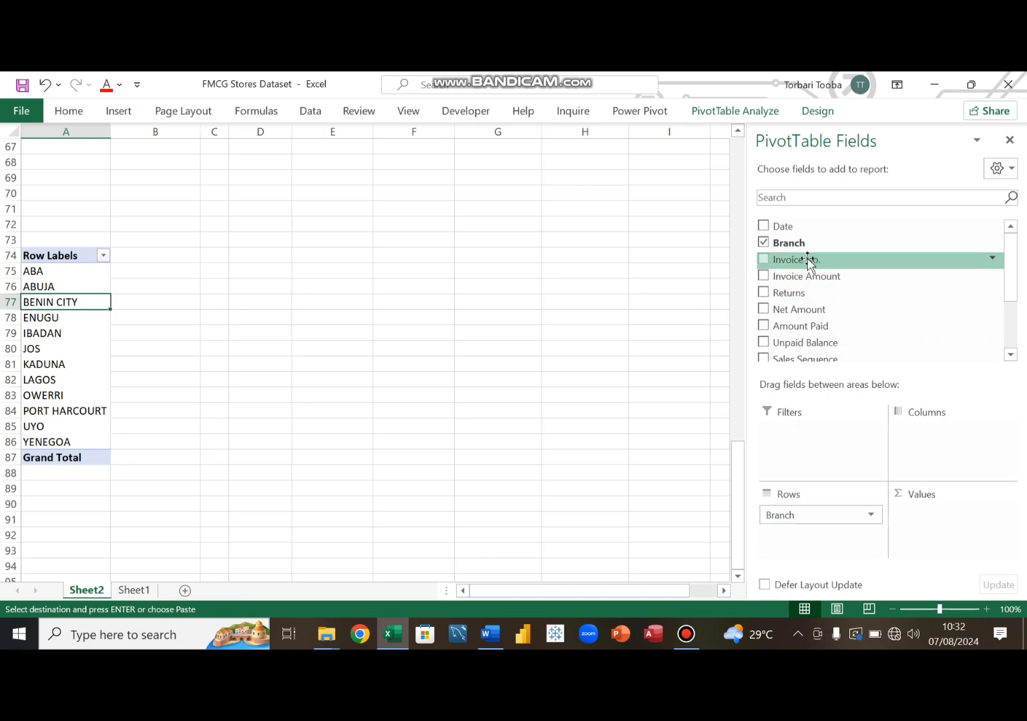
drag(801, 244, 952, 537)
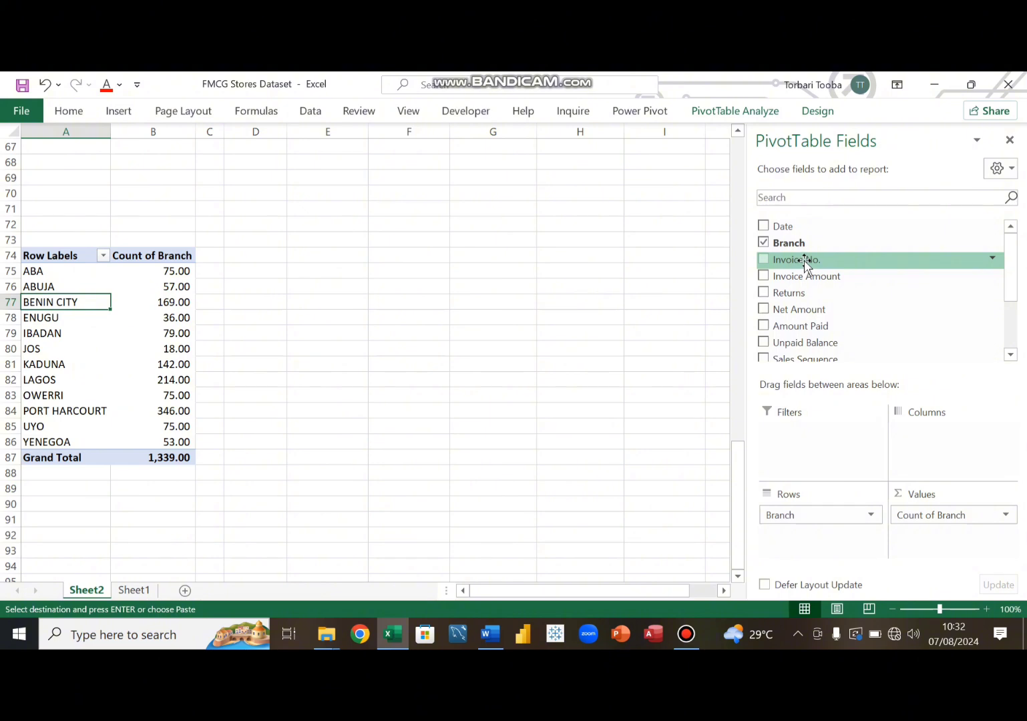
drag(931, 519, 635, 346)
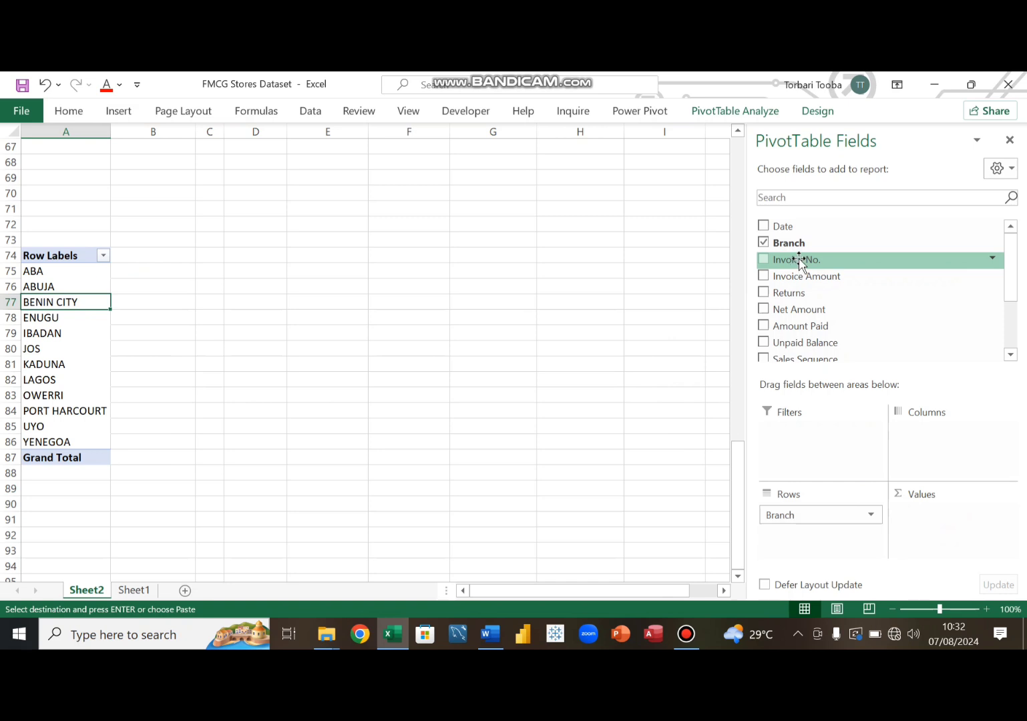
drag(800, 261, 932, 518)
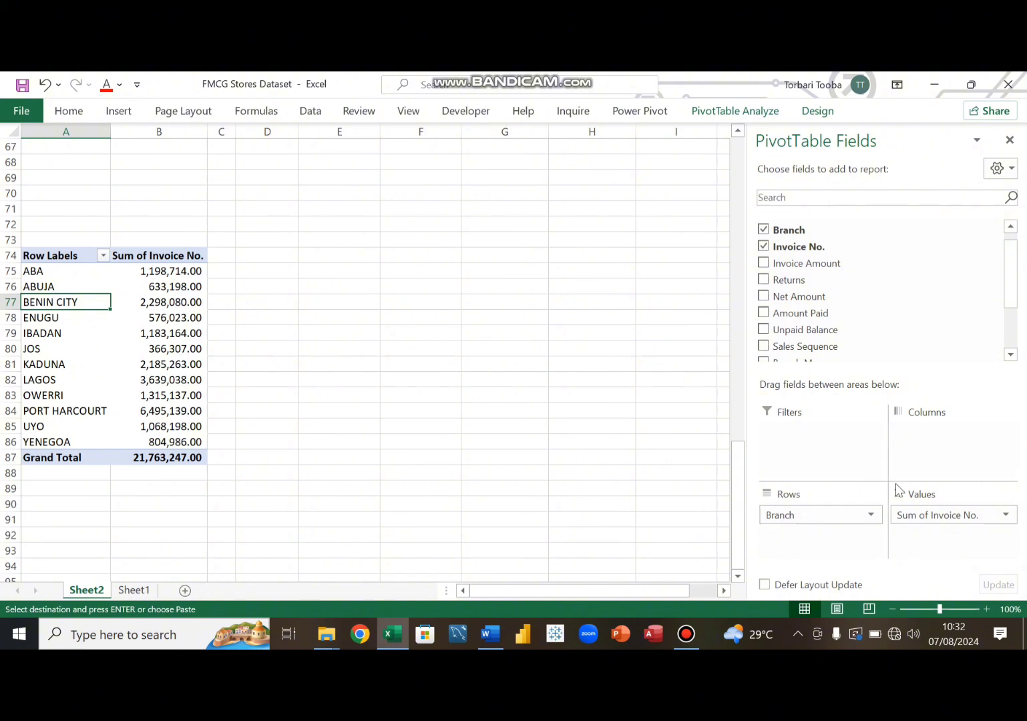
drag(937, 524, 589, 368)
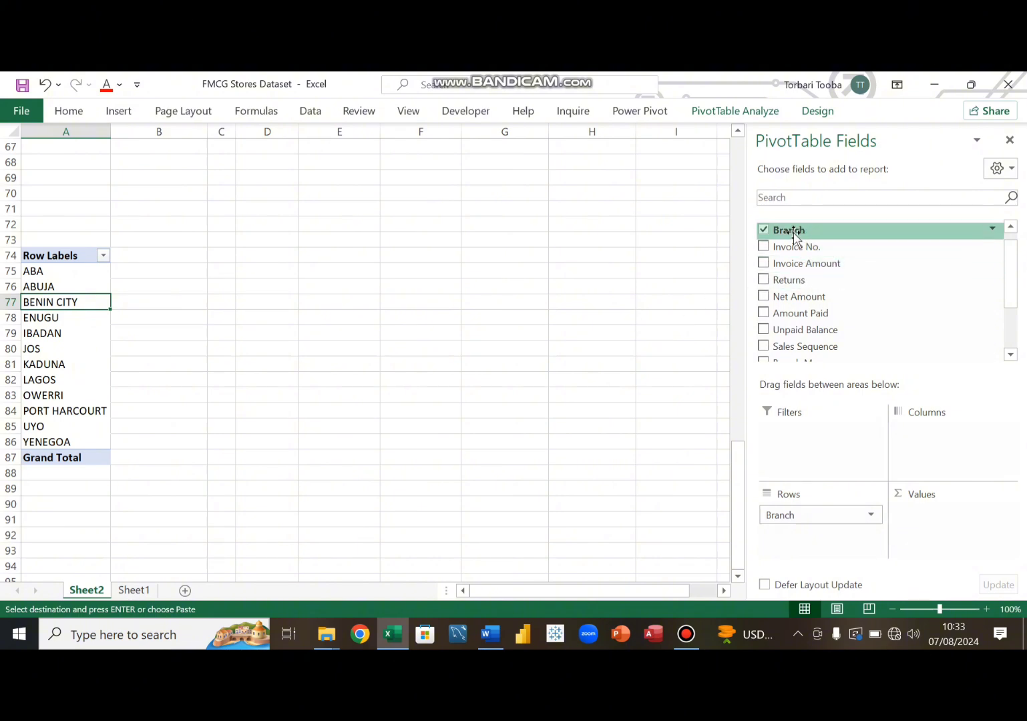
- Add Branch to the values of the pivot table at A74 to count invoices per branch
drag(796, 231, 943, 527)
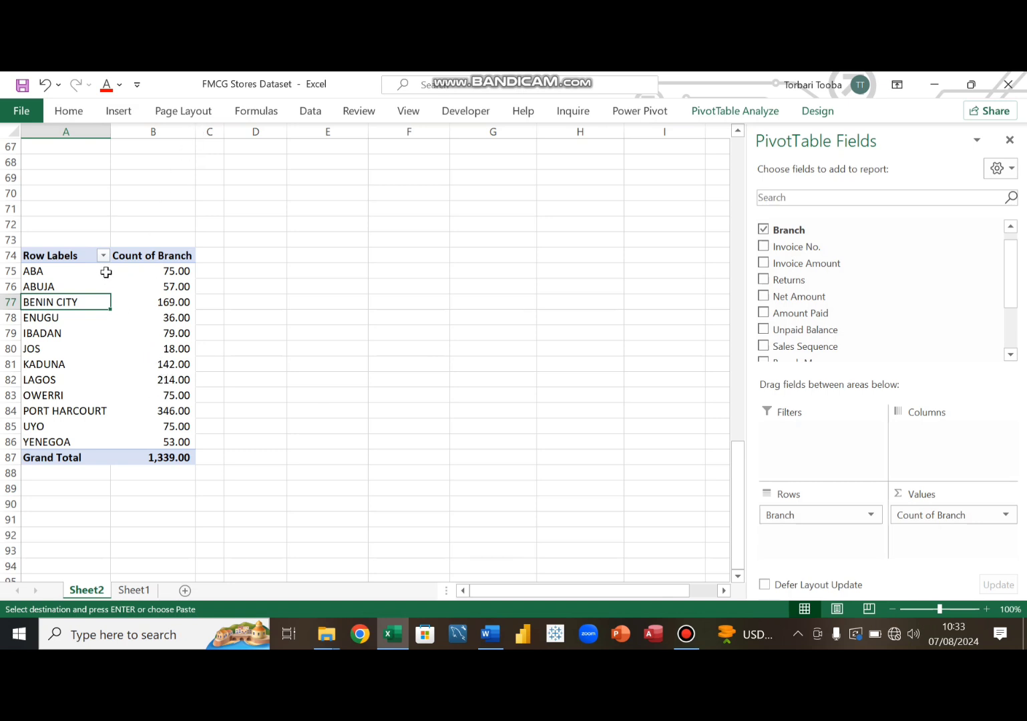
click(56, 242)
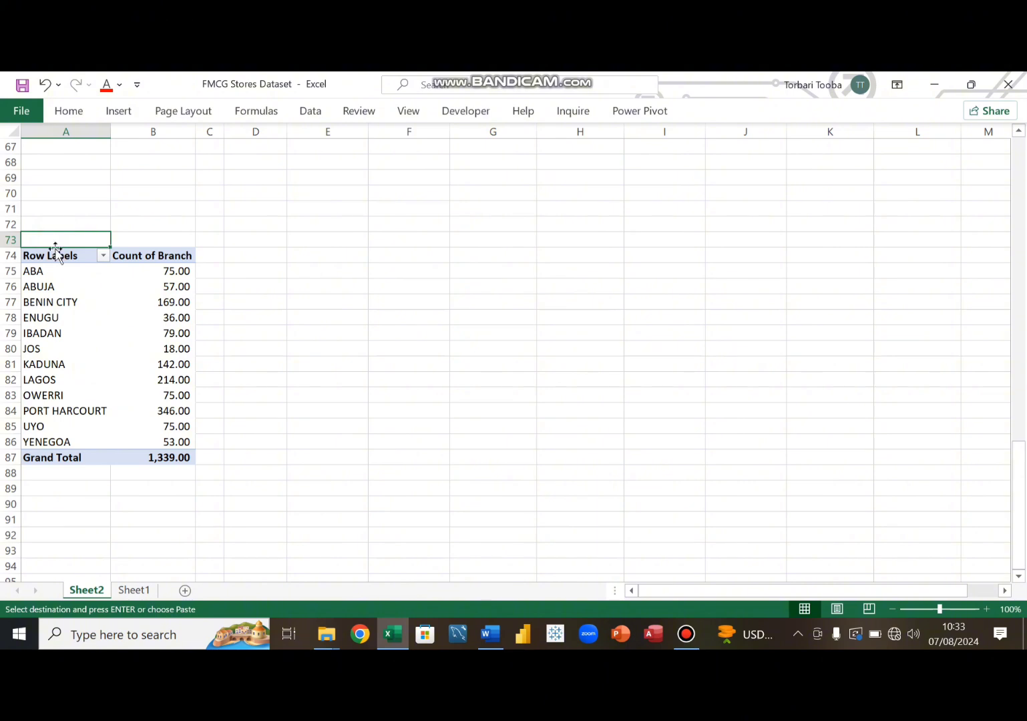
click(75, 309)
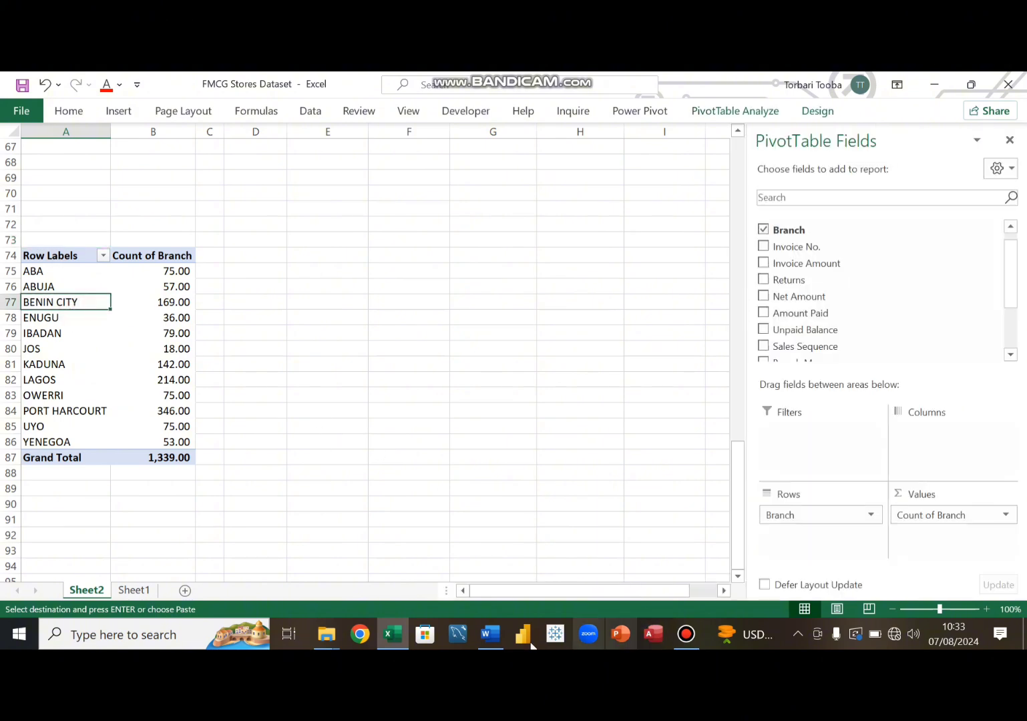
- Check the objectives list in the Word document again
mouse_move(496, 647)
click(498, 589)
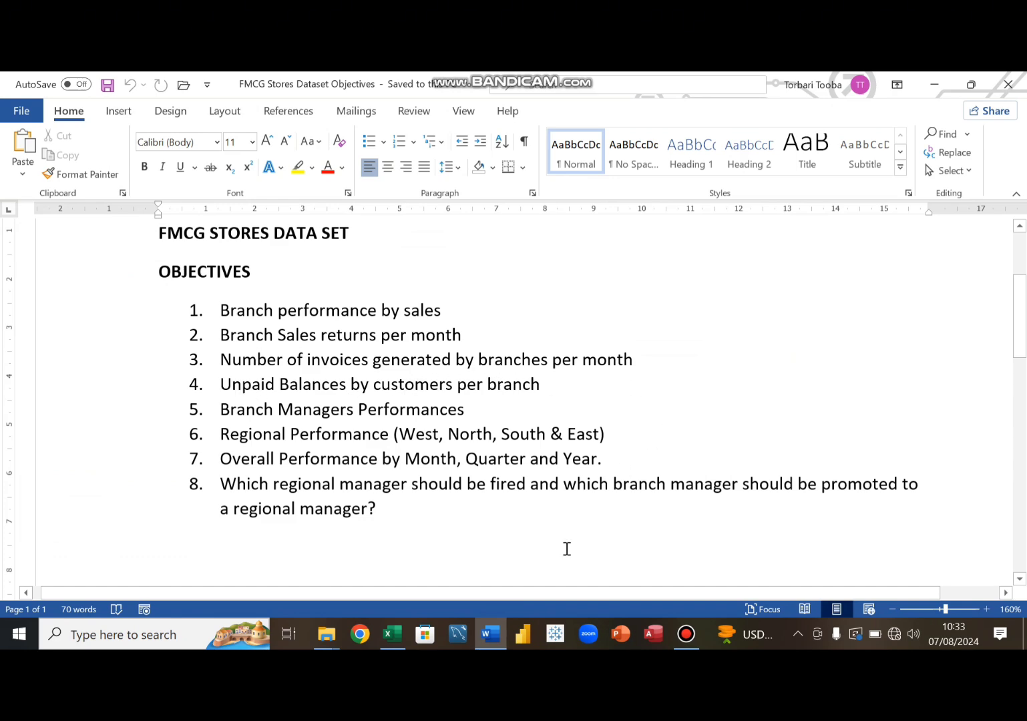
click(489, 635)
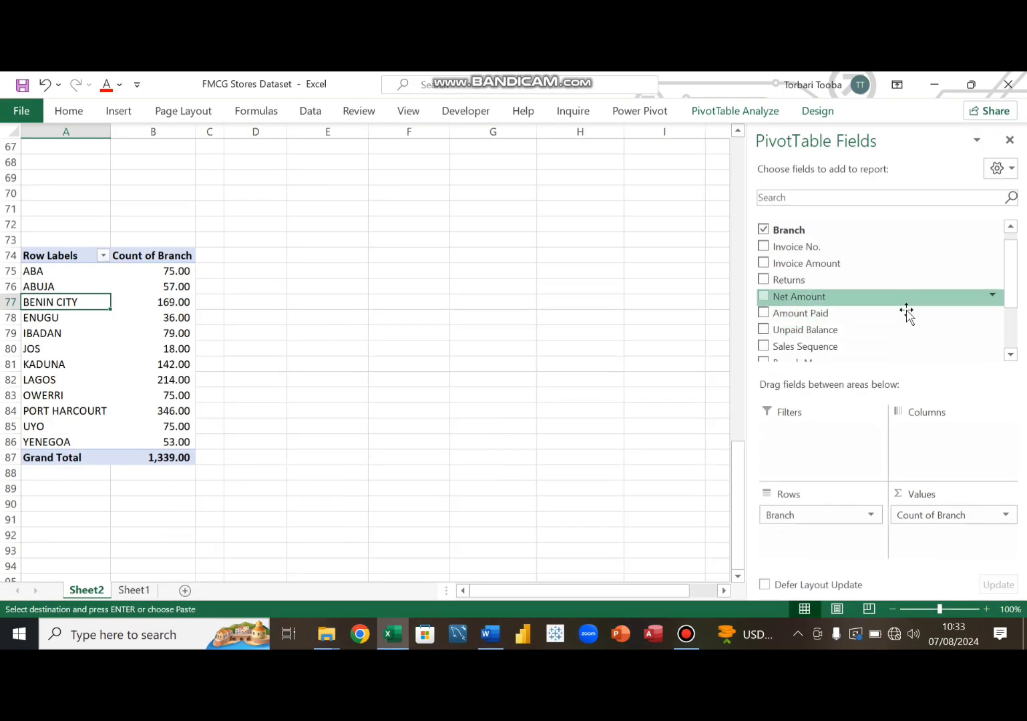
- Add the Date field to the pivot table's columns, grouped by Years and Quarters
scroll(799, 281, up, 1)
mouse_move(797, 230)
mouse_down()
mouse_move(991, 470)
mouse_move(959, 442)
mouse_up()
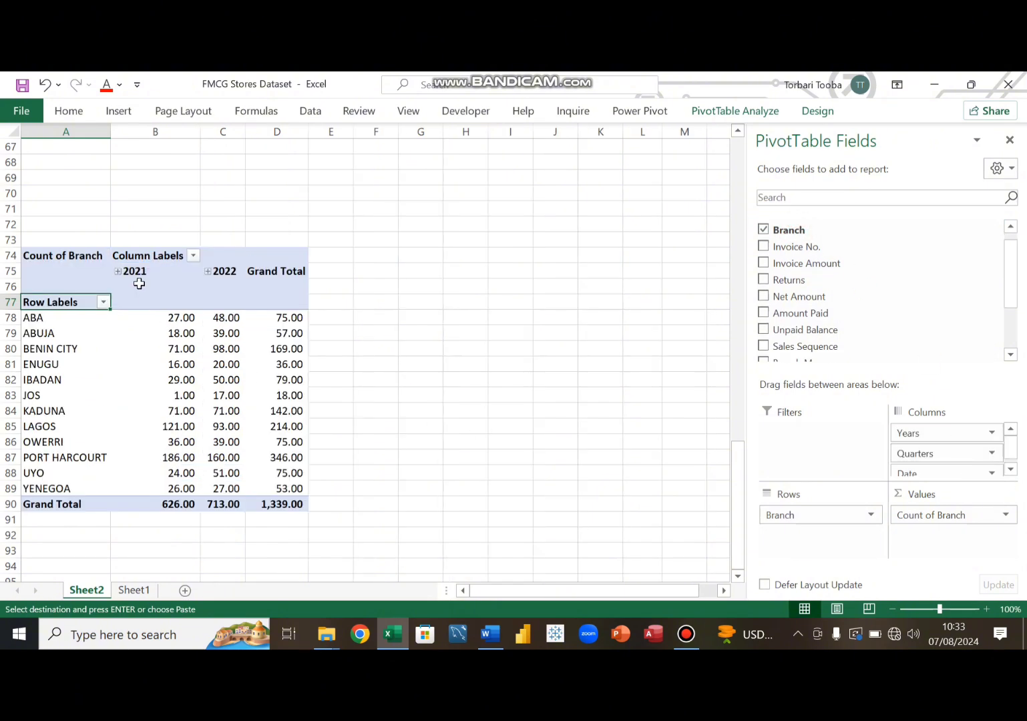
- Title the invoice count pivot table '3. Number of Invoice By branches' in cell A73
scroll(192, 349, up, 5)
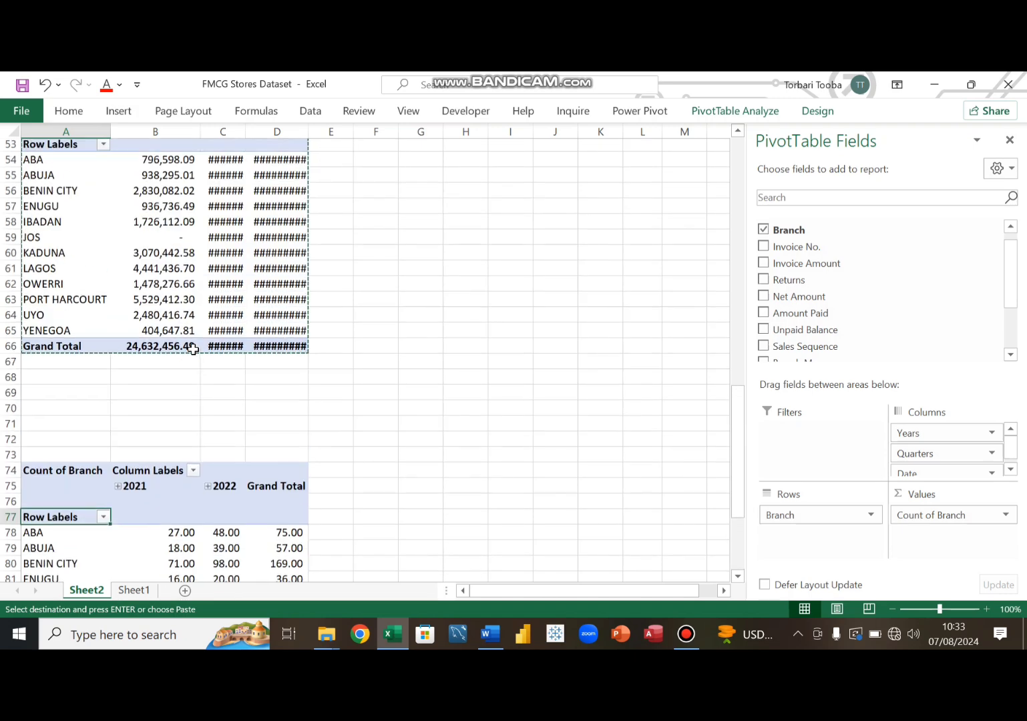
scroll(193, 349, up, 3)
scroll(160, 281, down, 3)
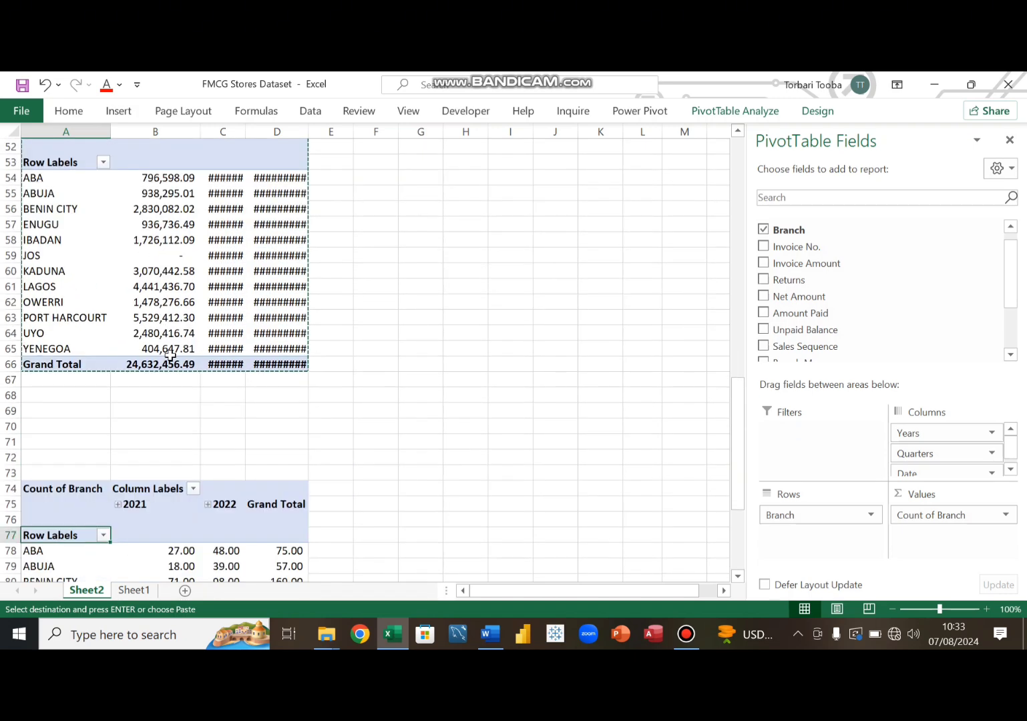
scroll(170, 358, down, 4)
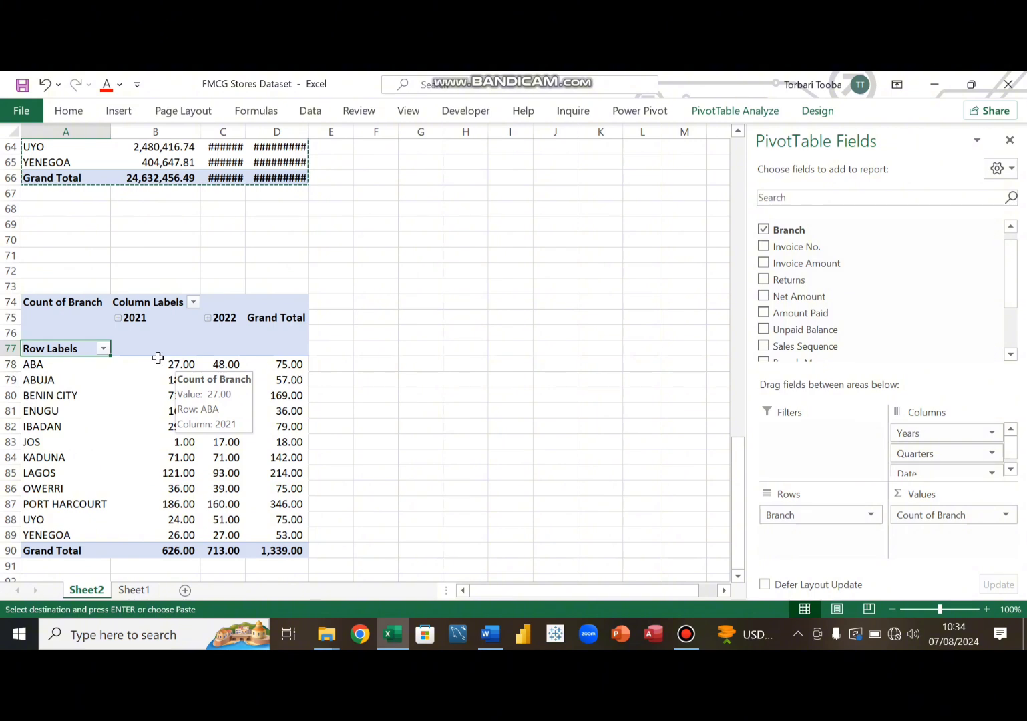
scroll(158, 357, down, 2)
click(46, 195)
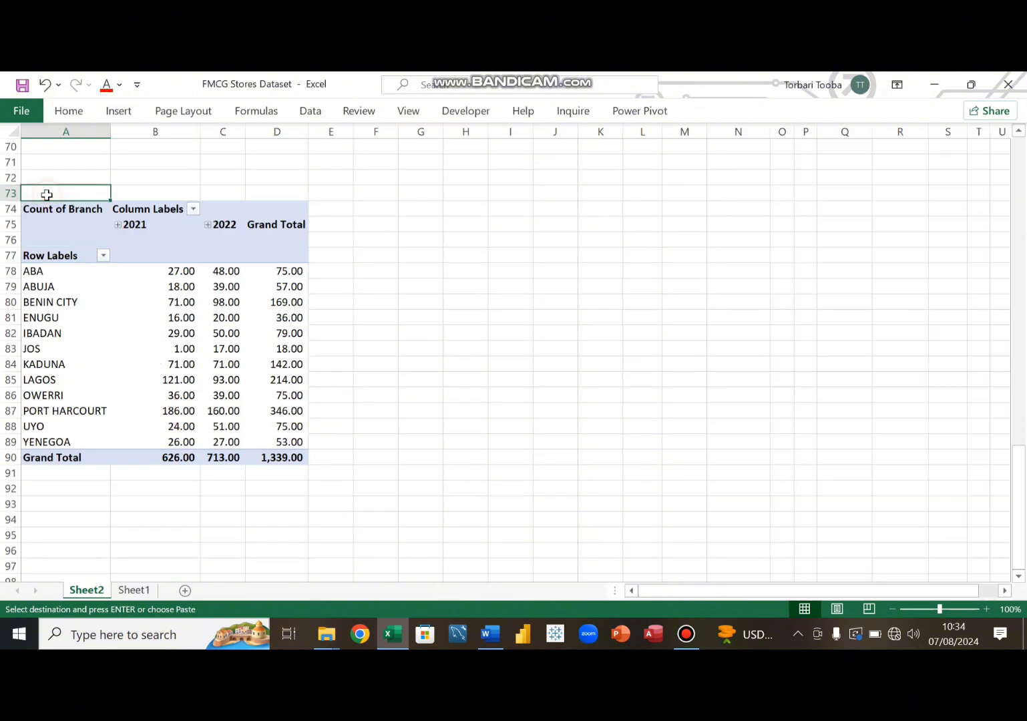
text(3. Number of)
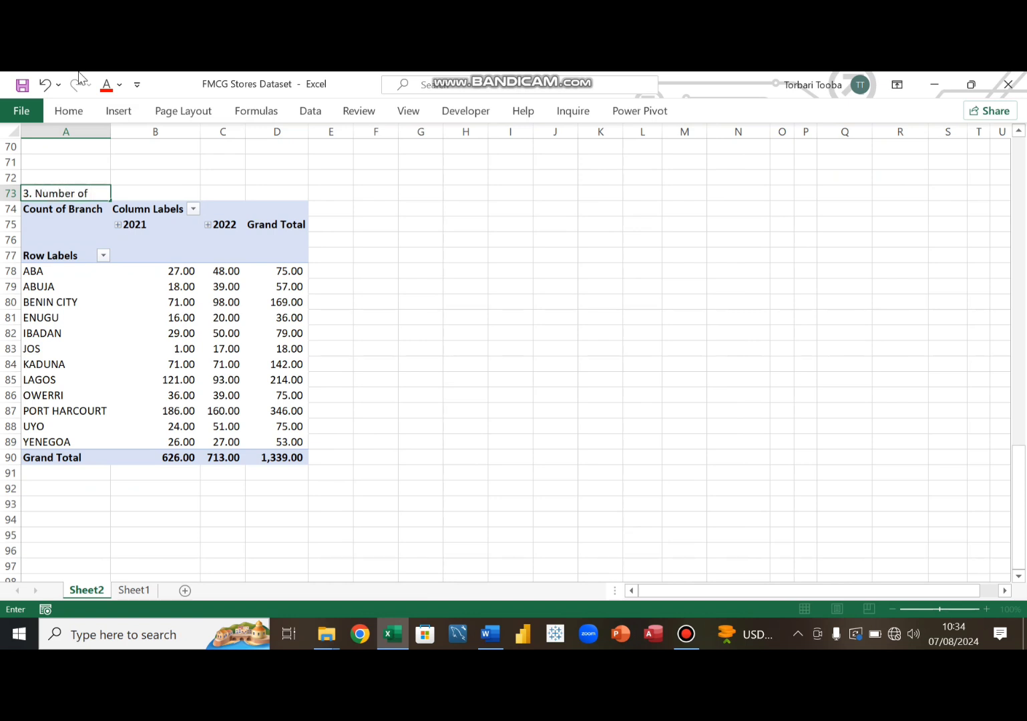
text(Invoice By branches)
key(Return)
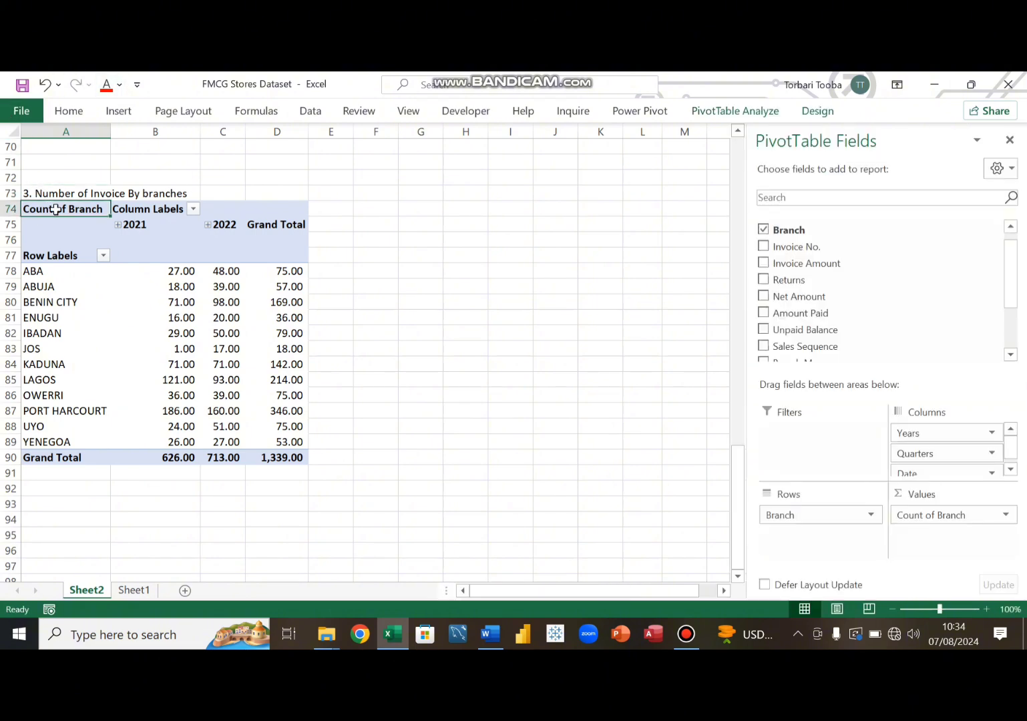
- Copy the invoice count pivot table and paste it at A97
drag(56, 210, 278, 460)
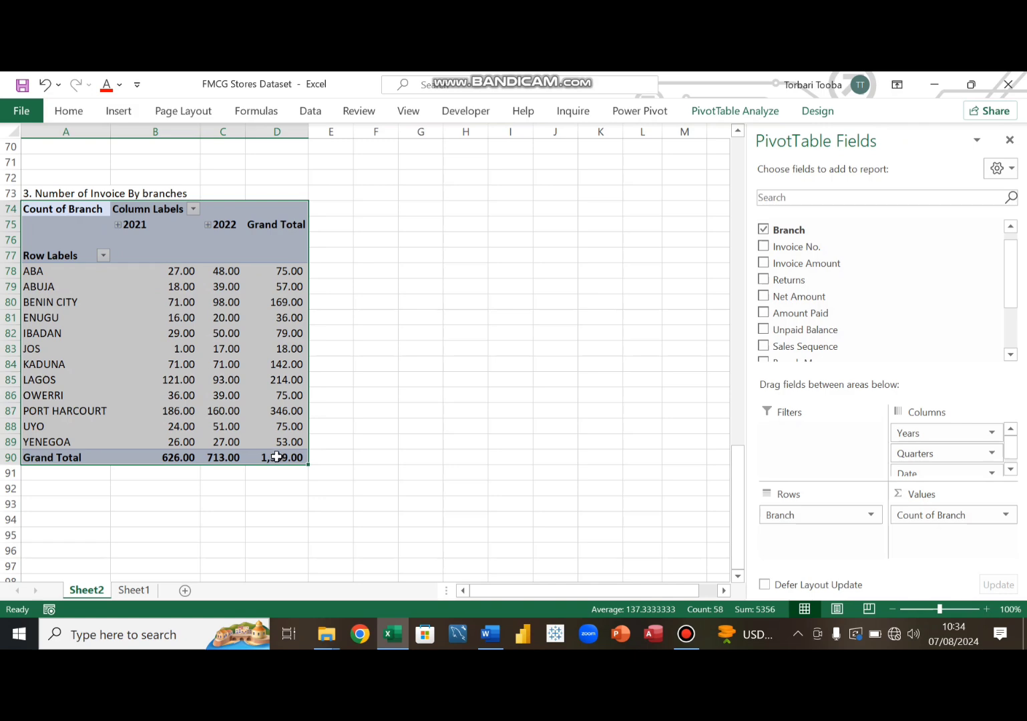
key(ctrl+c)
scroll(267, 441, down, 5)
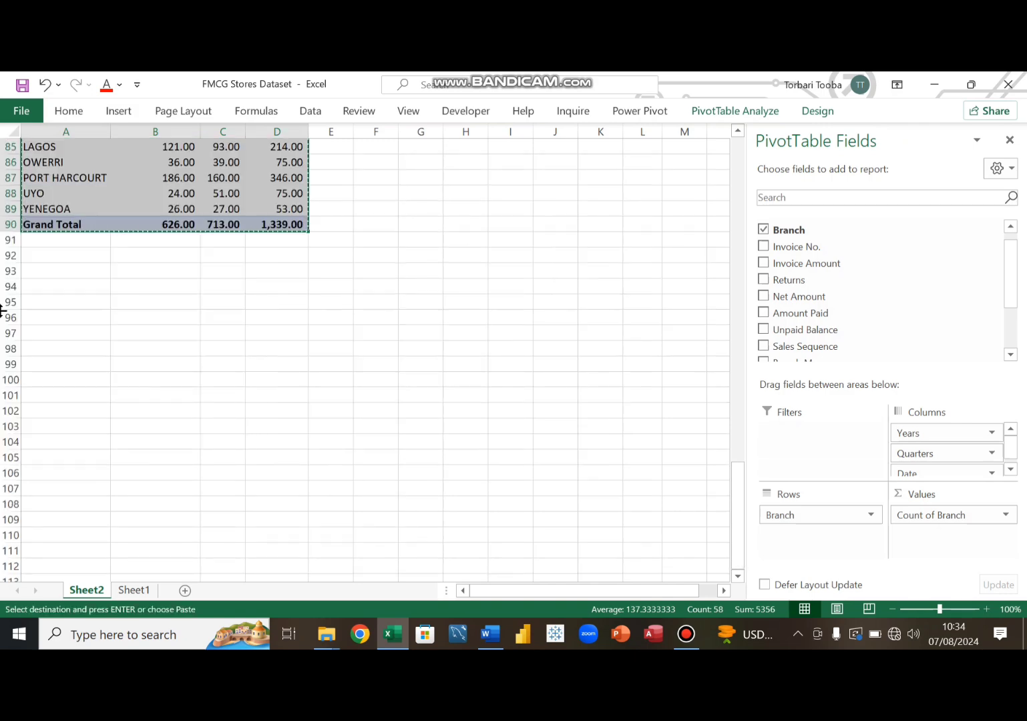
click(43, 330)
key(ctrl+v)
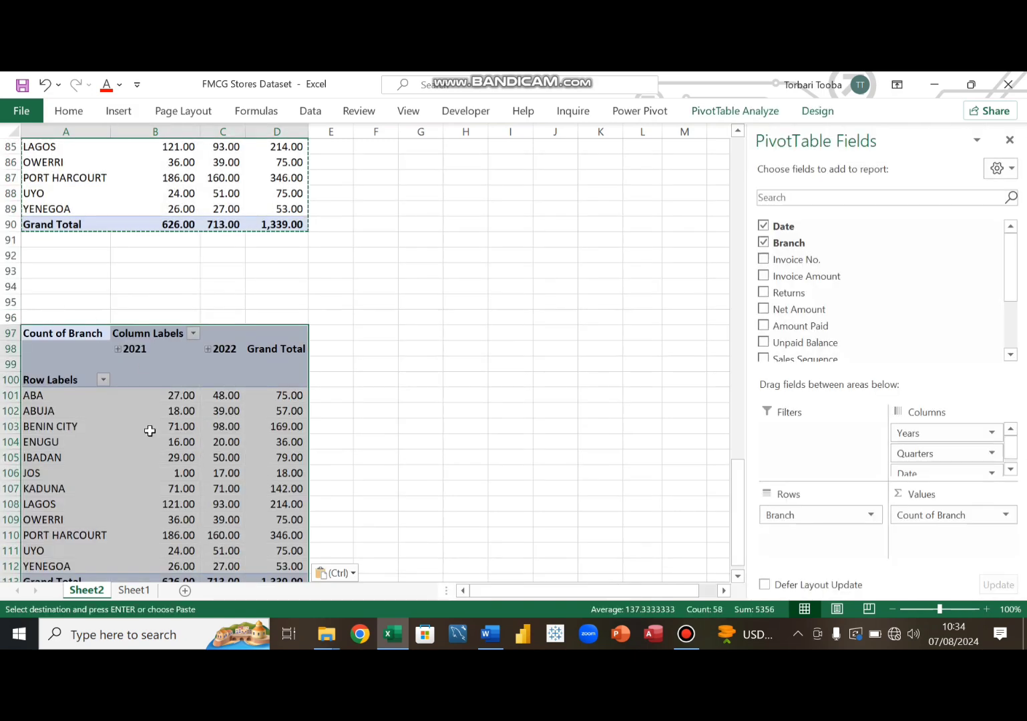
- Remove the Branch, Count of Branch, Date and Years fields from the pasted pivot table at A97
click(207, 425)
scroll(602, 488, down, 3)
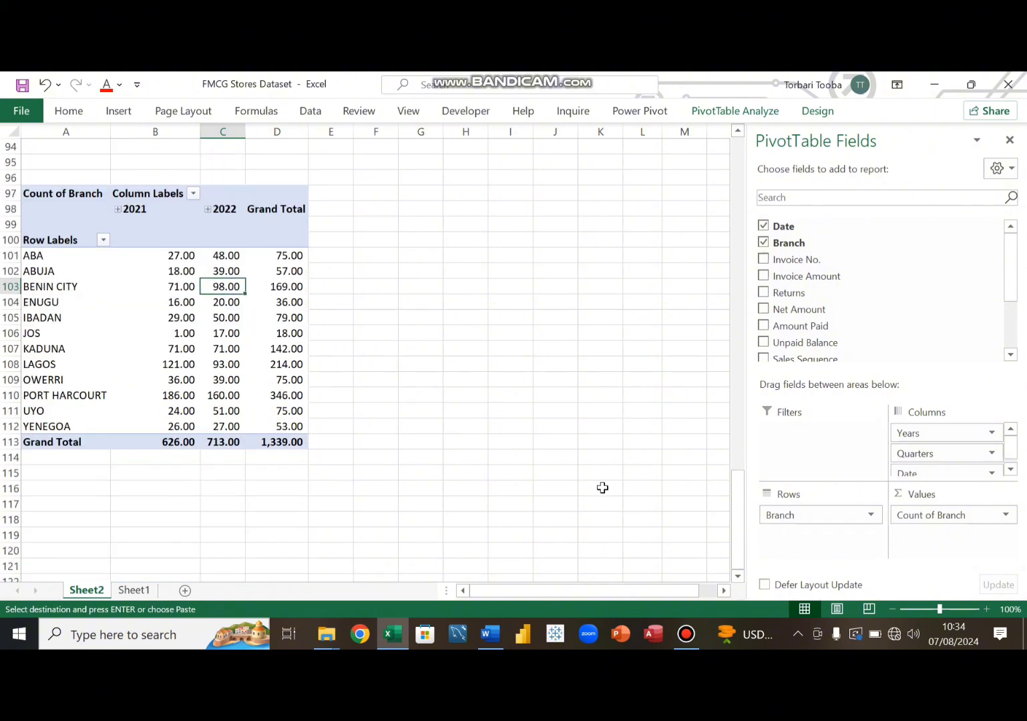
drag(807, 518, 553, 459)
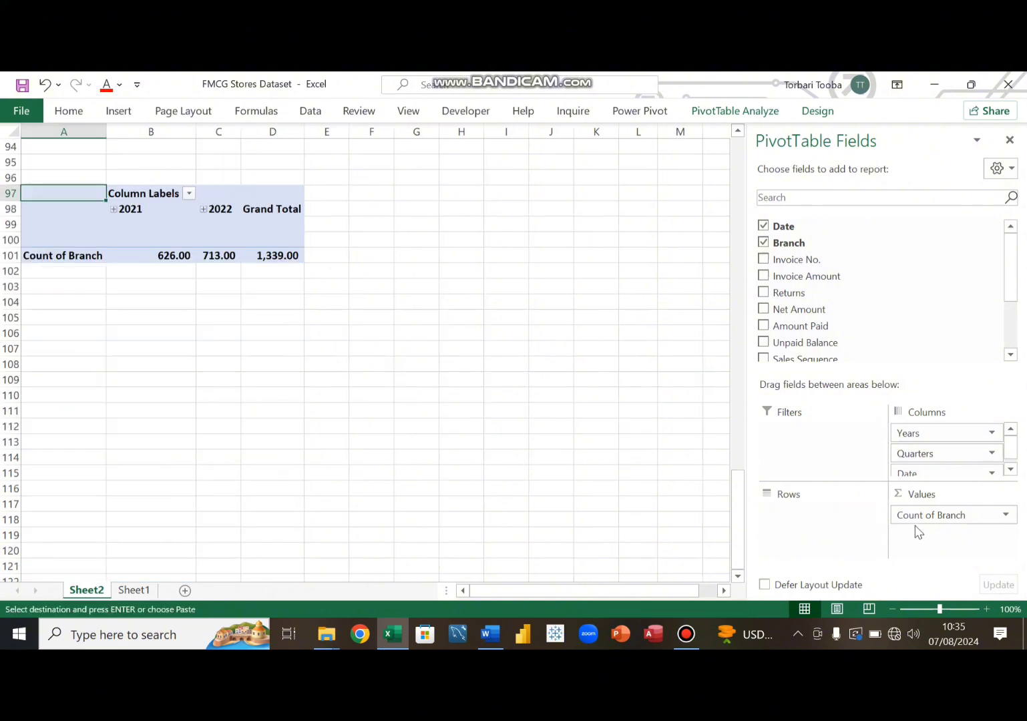
drag(922, 514, 646, 455)
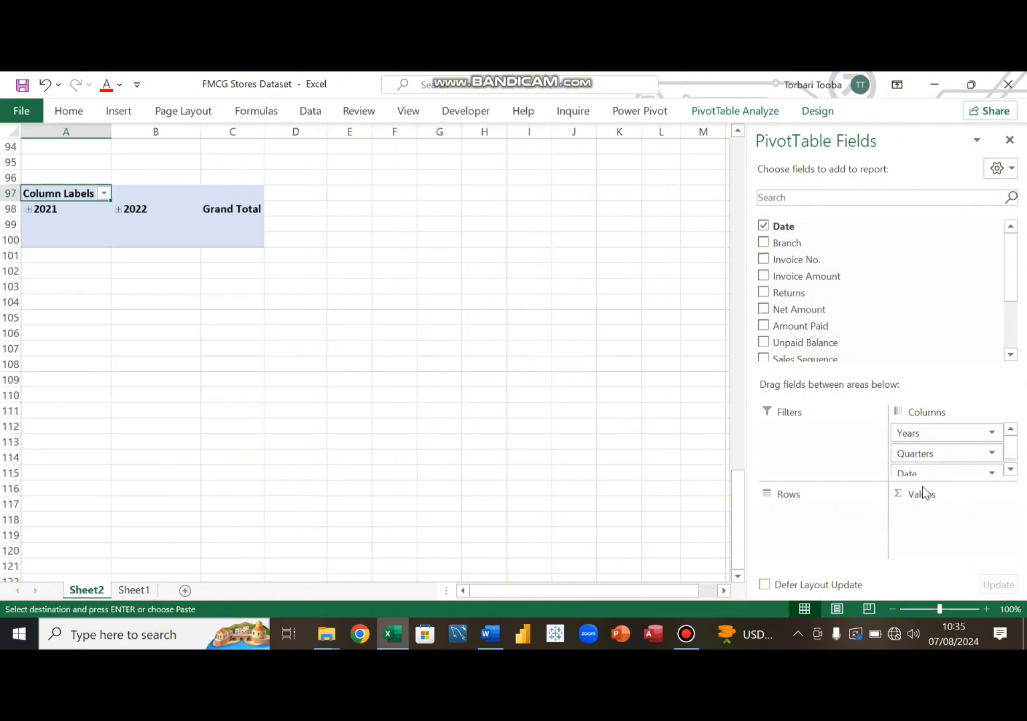
drag(924, 473, 662, 434)
drag(917, 435, 379, 457)
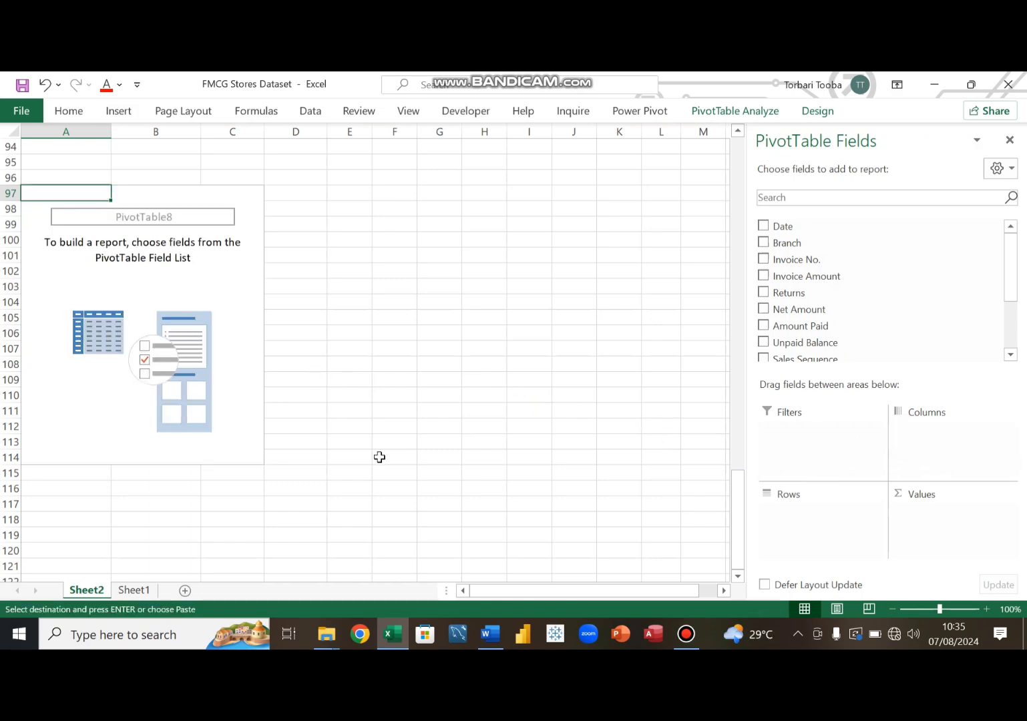
- Check the objectives, then build the A97 pivot table with Branch in rows and Sum of Unpaid Balance in values
click(490, 634)
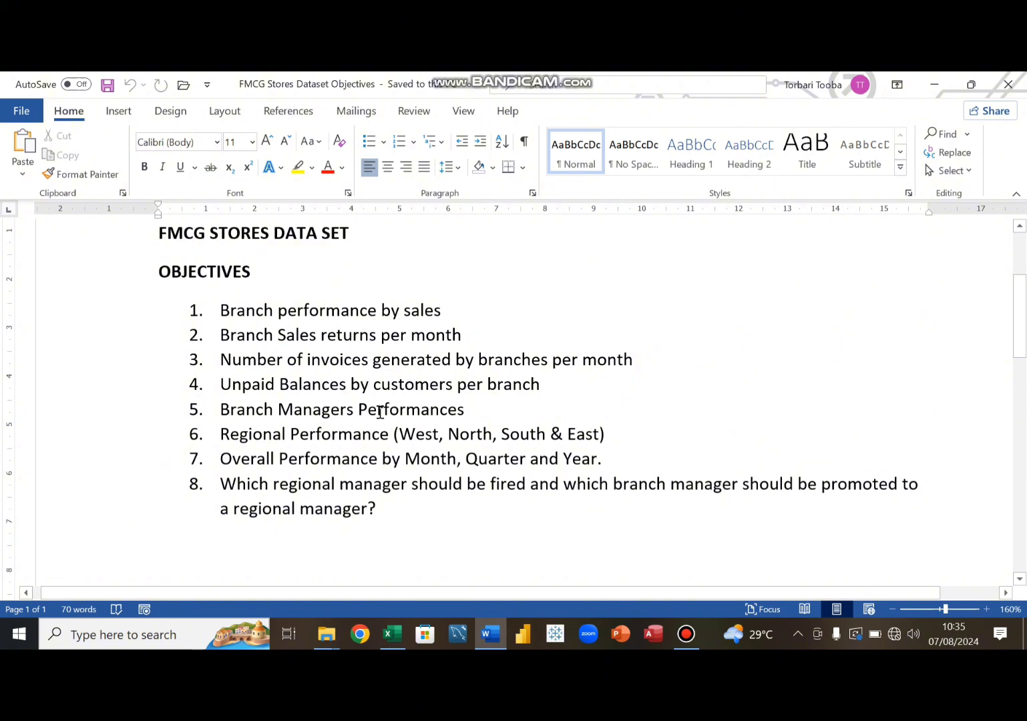
click(490, 636)
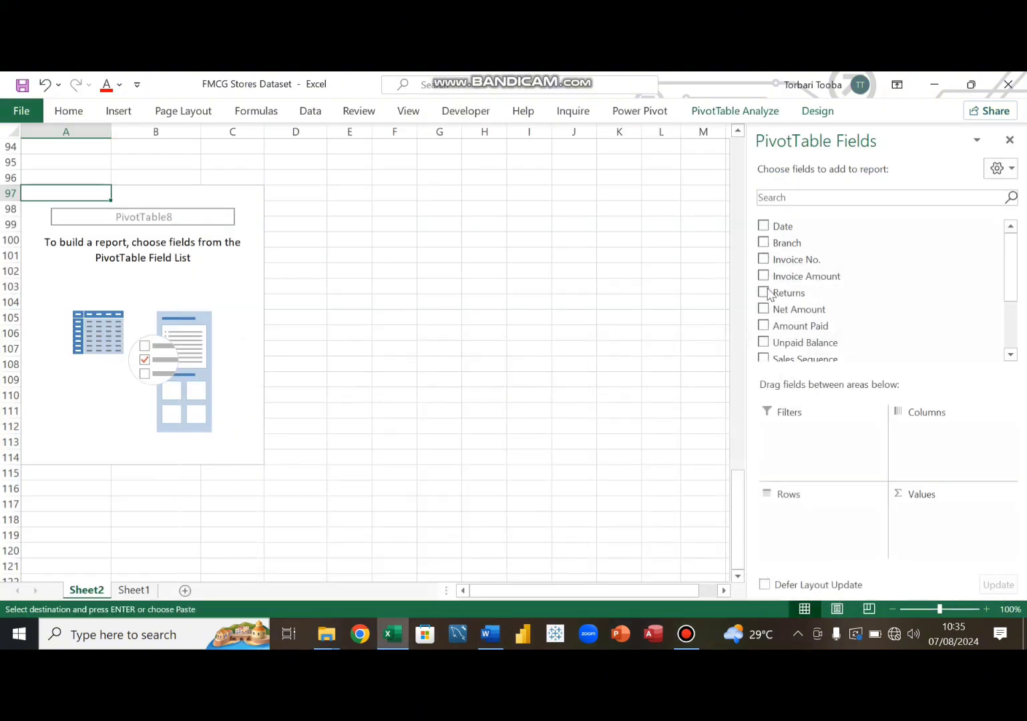
drag(792, 243, 812, 525)
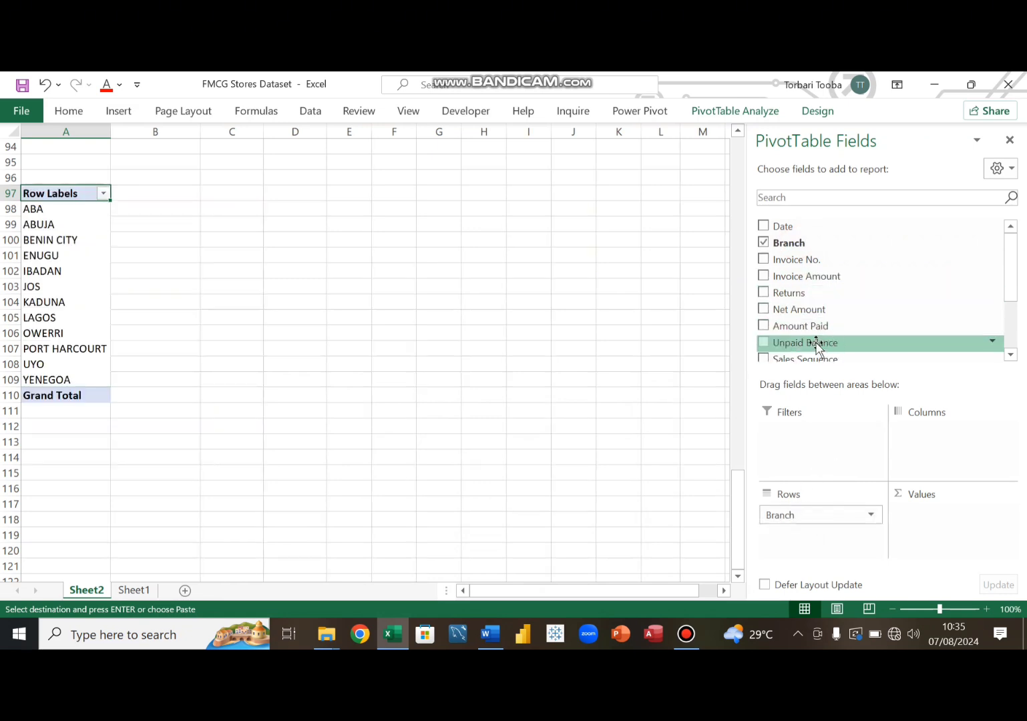
drag(815, 344, 941, 518)
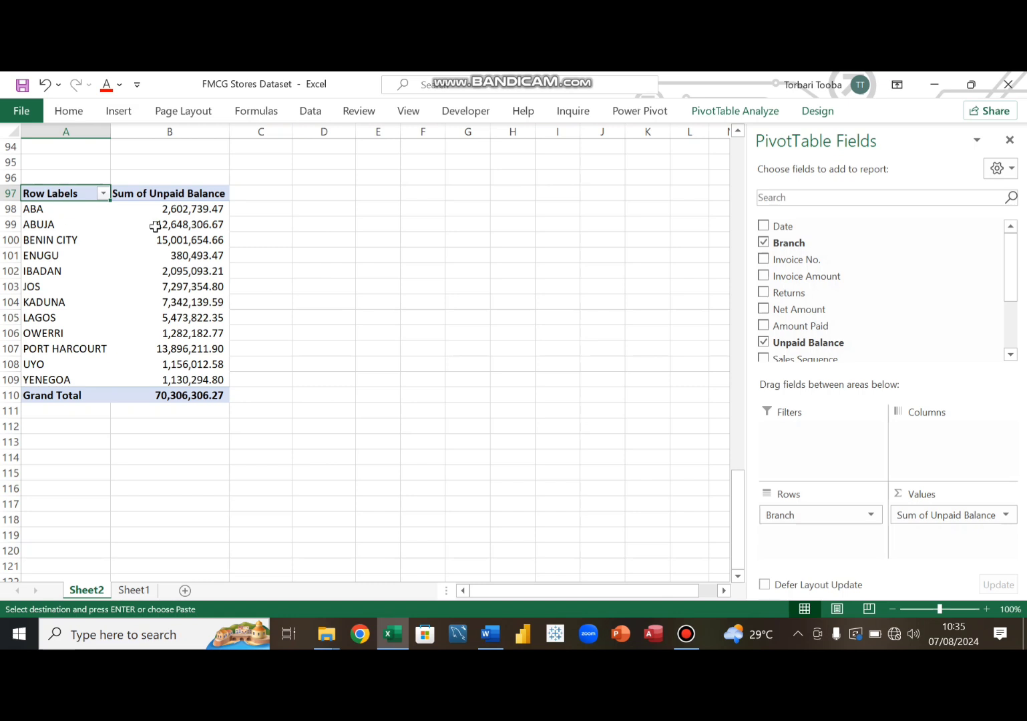
- Title the unpaid balance pivot table '4. Unpaid Balance Per branch' in cell A96
mouse_move(190, 226)
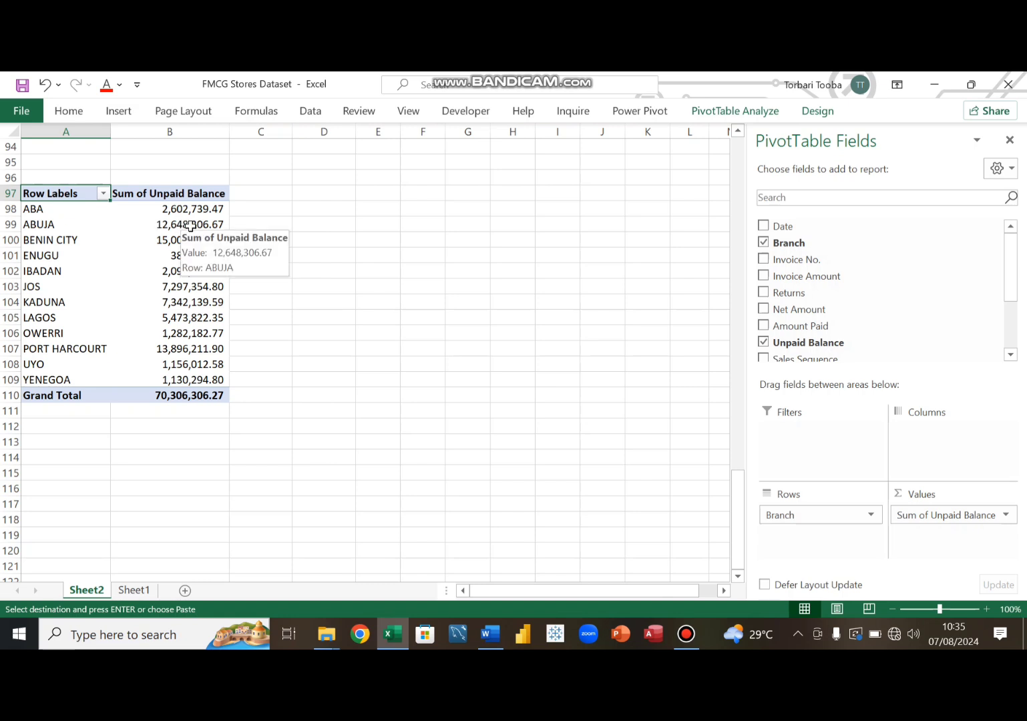
click(51, 177)
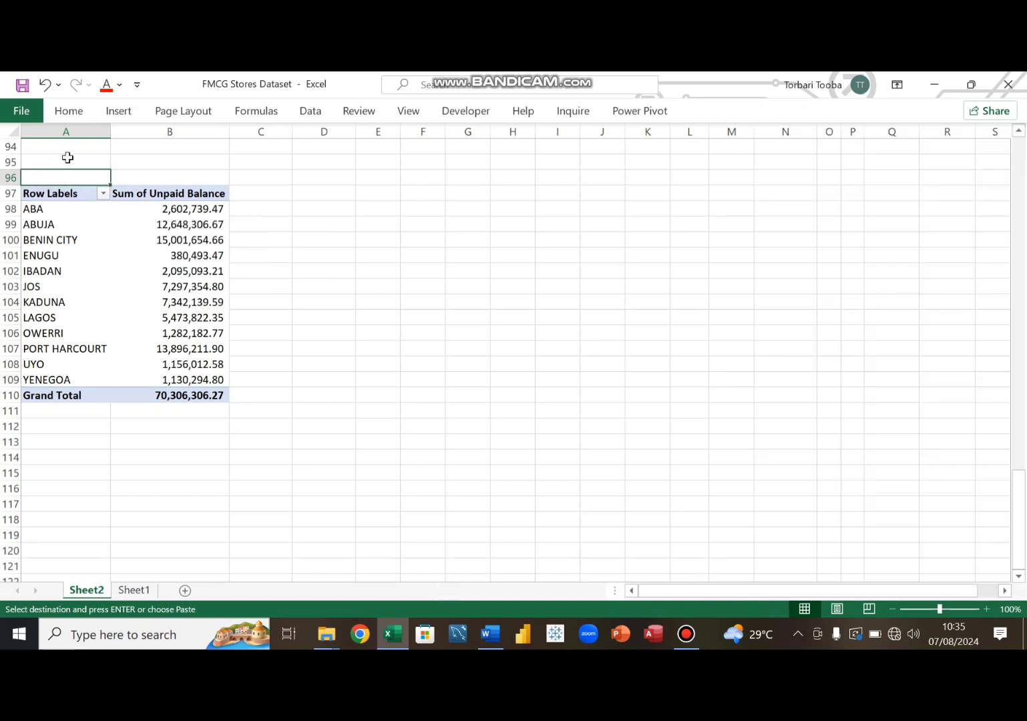
text(4. Unpaid Balance Per branch)
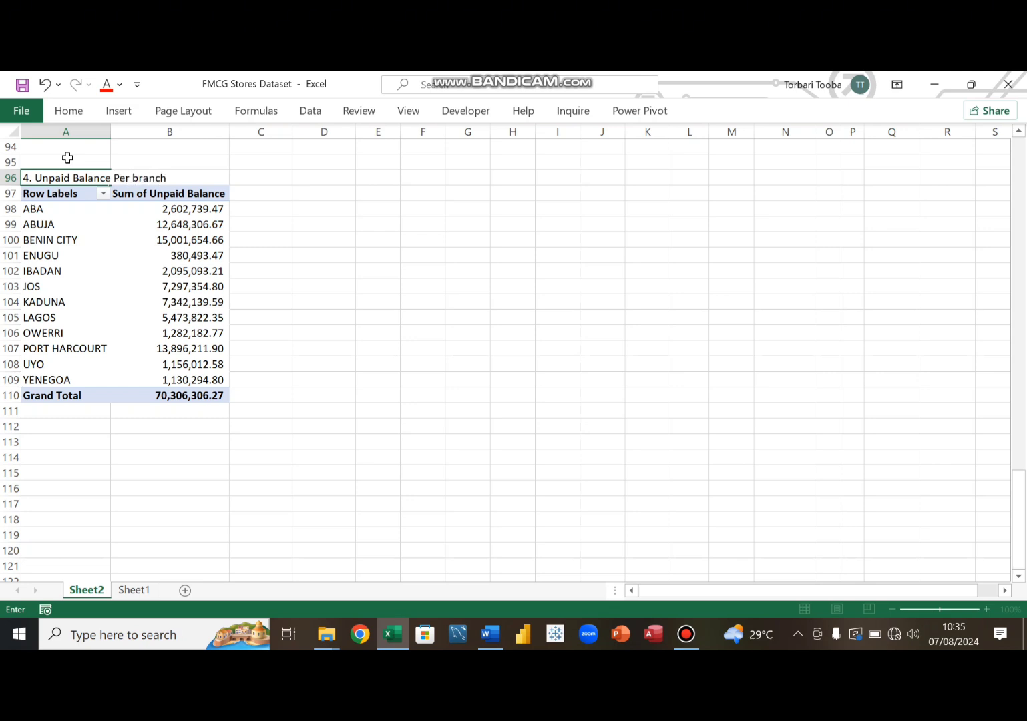
key(Return)
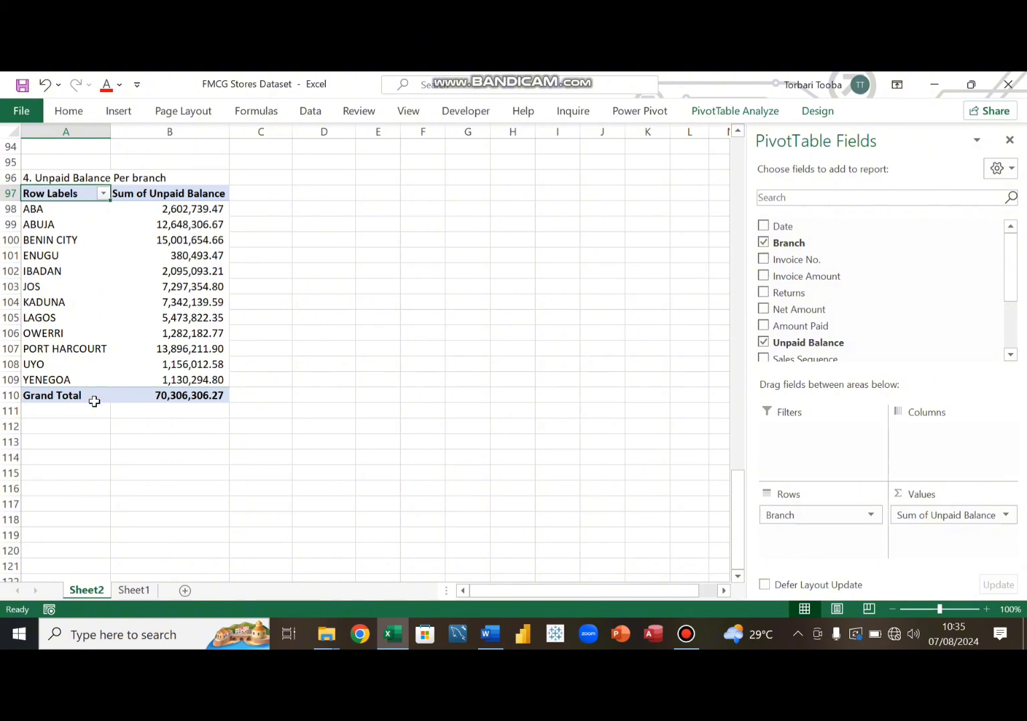
- Copy the unpaid balance pivot table and paste it at cell A118
click(38, 193)
drag(172, 193, 179, 395)
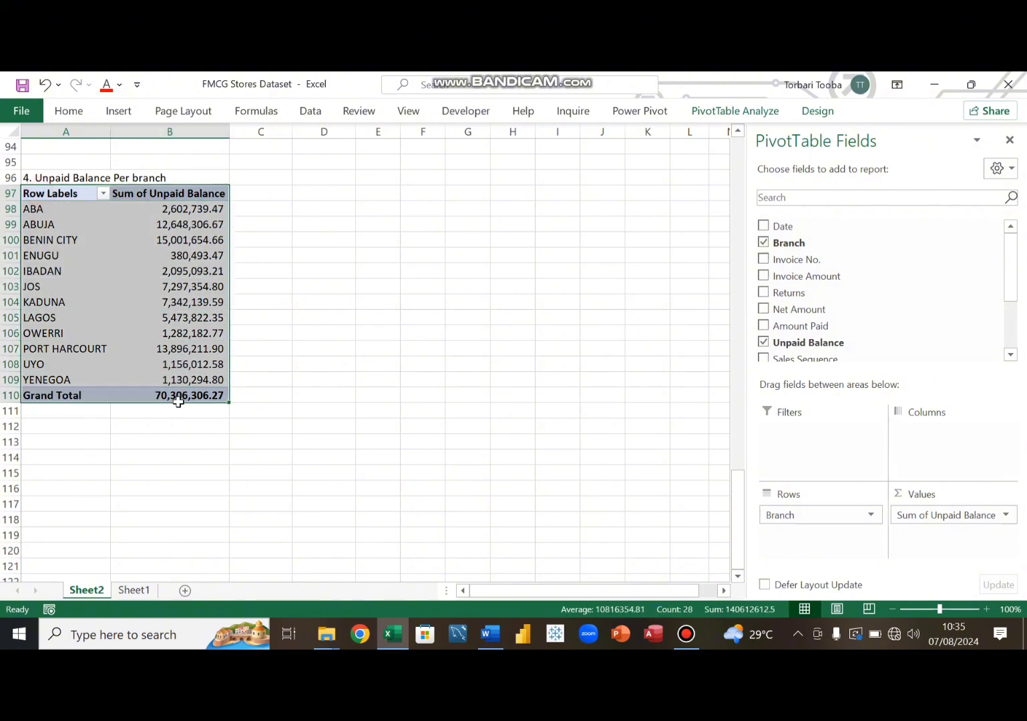
key(ctrl+c)
scroll(147, 408, down, 1)
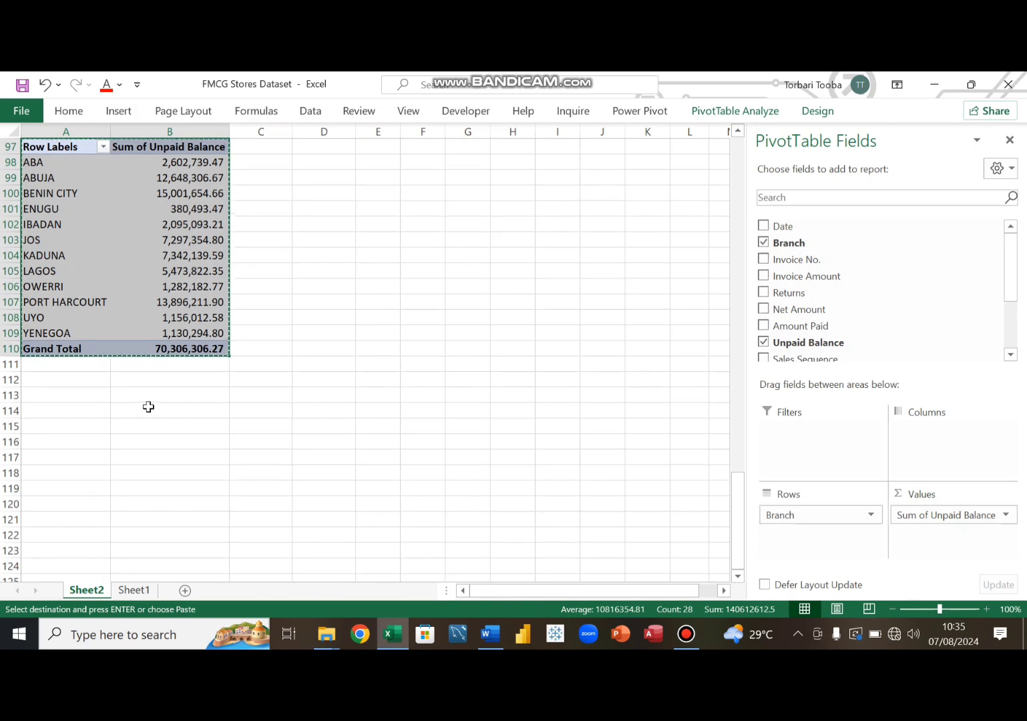
scroll(147, 408, up, 1)
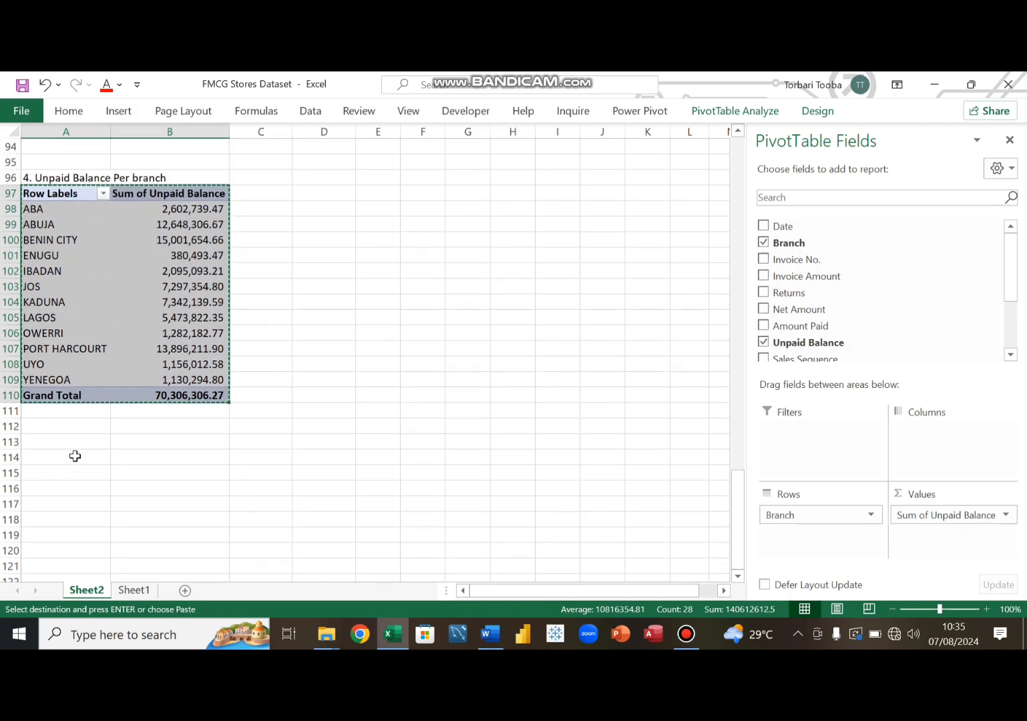
click(50, 519)
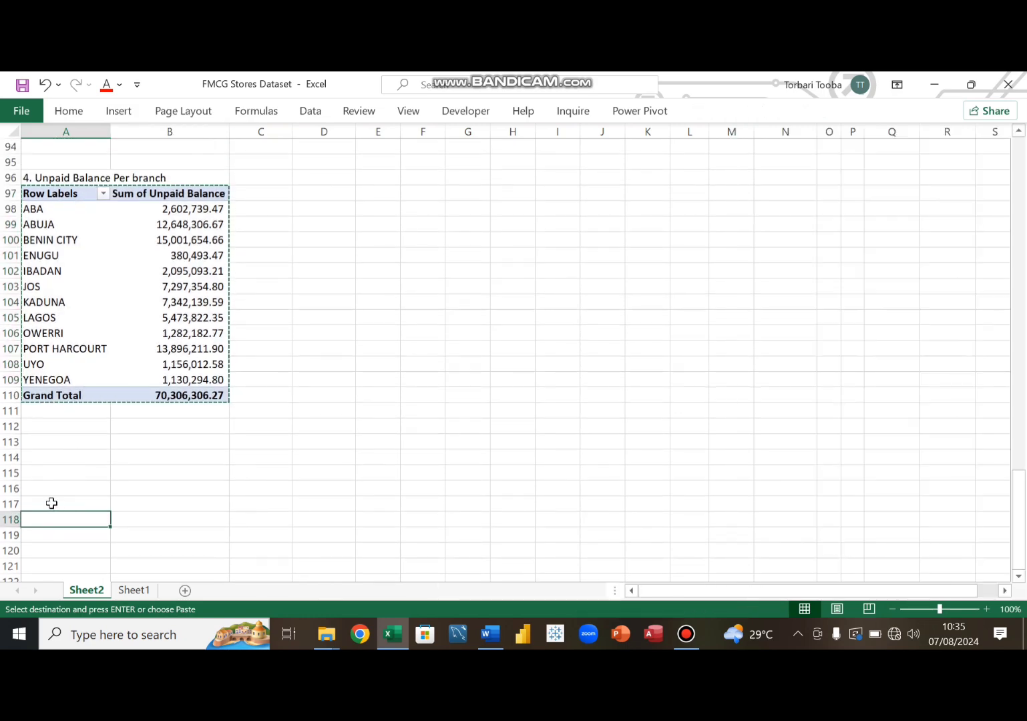
key(ctrl+v)
scroll(77, 457, up, 3)
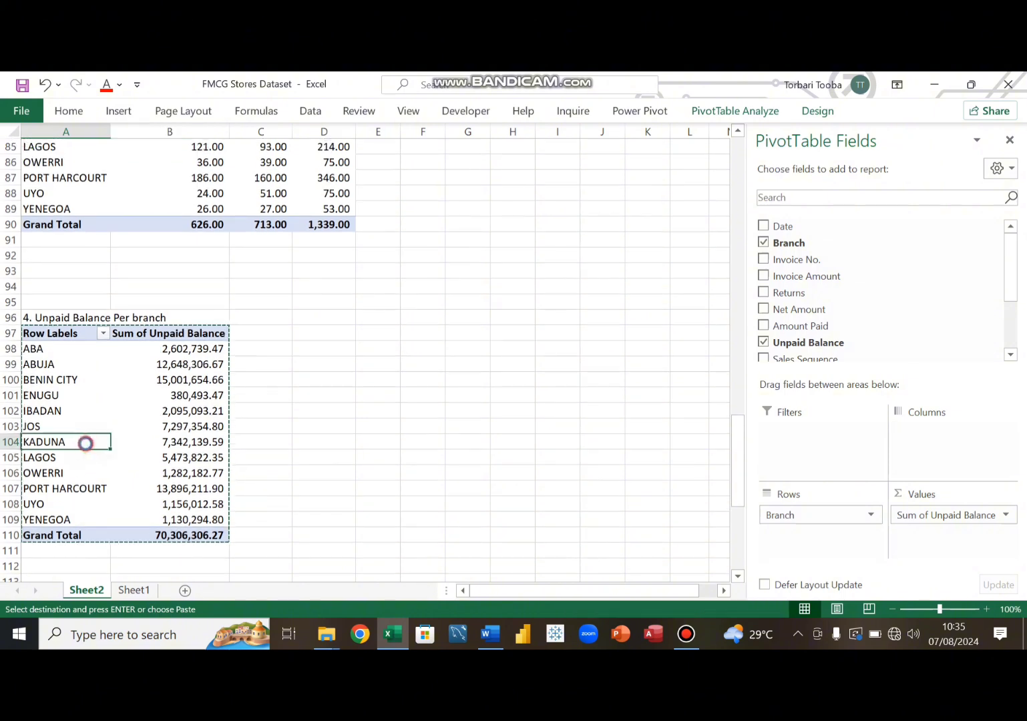
scroll(91, 444, up, 5)
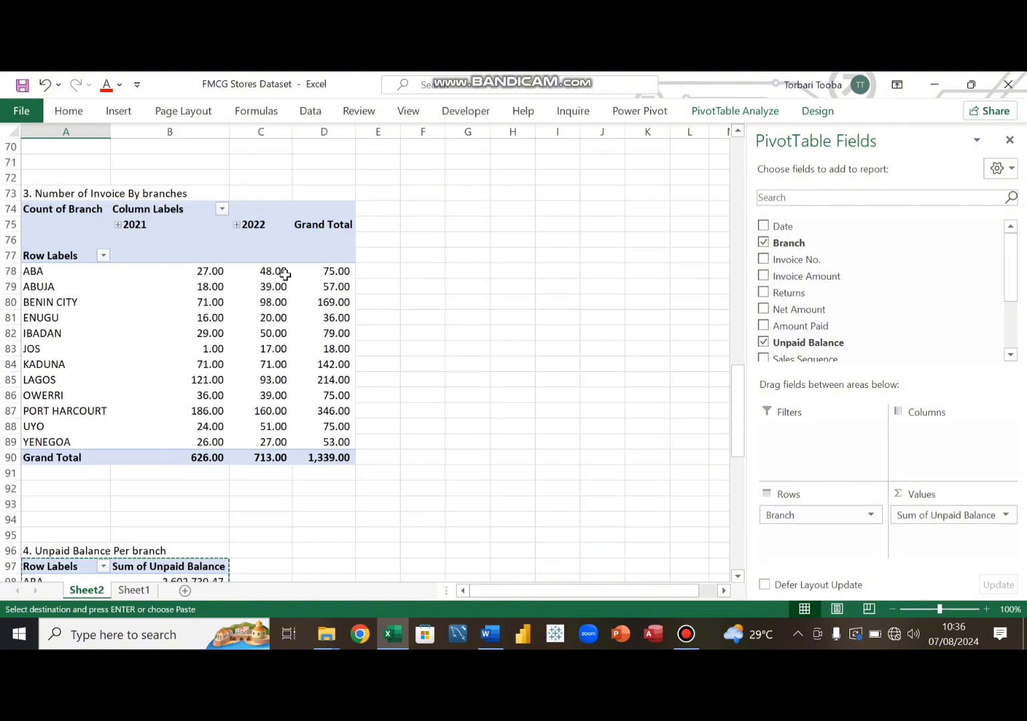
- Sort the unpaid balance pivot table at A97 by Sum of Unpaid Balance from largest to smallest
click(333, 271)
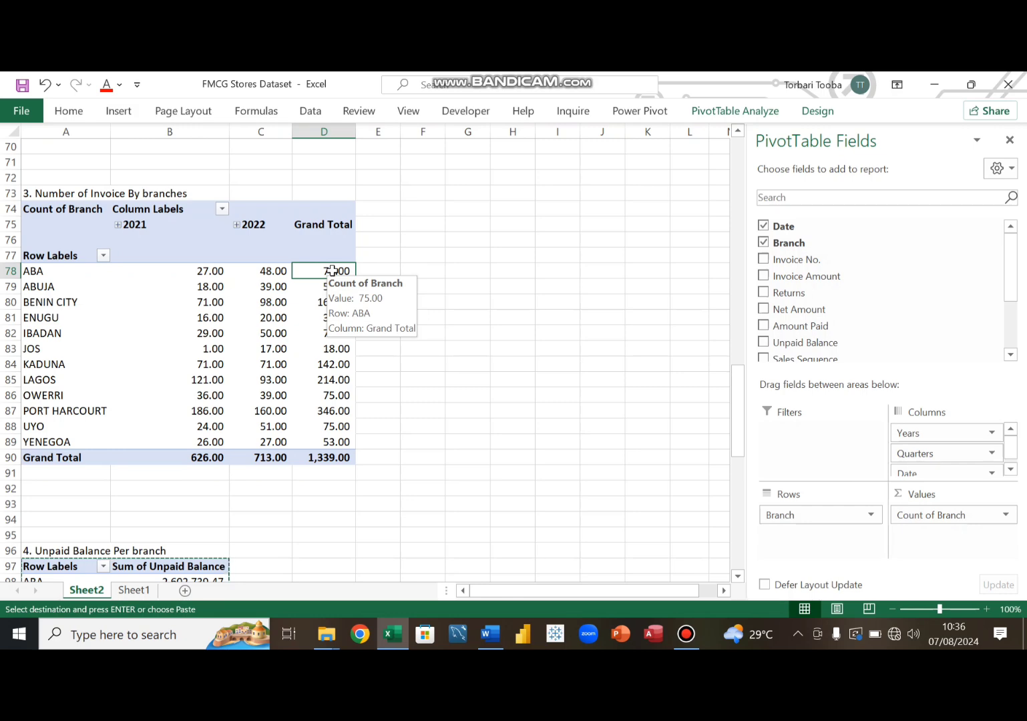
scroll(218, 453, down, 6)
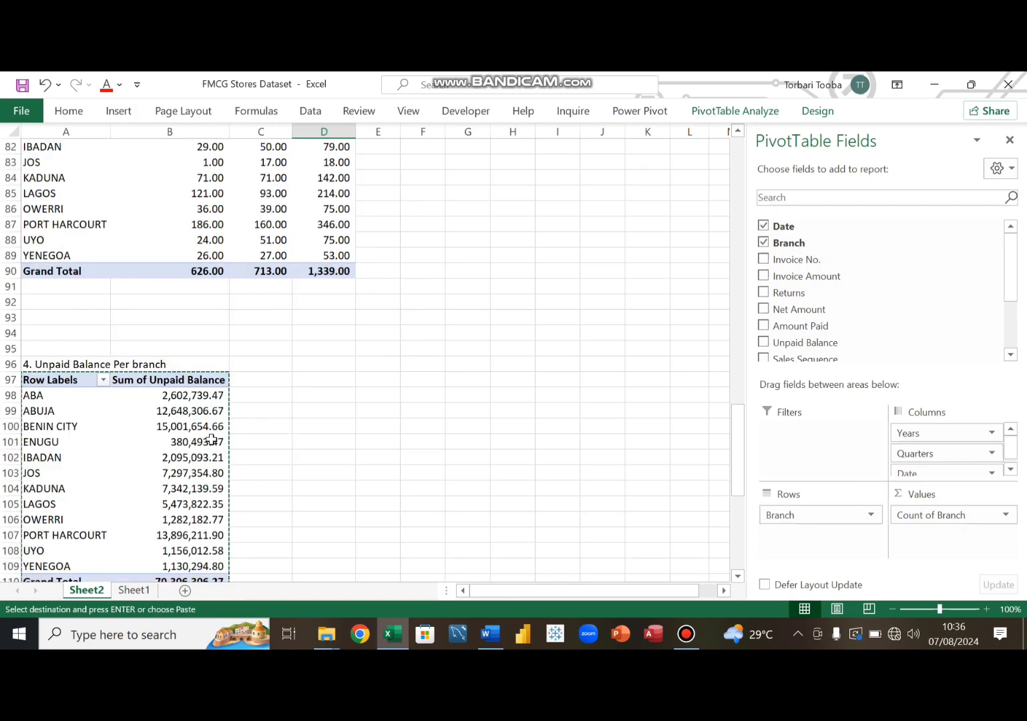
click(173, 301)
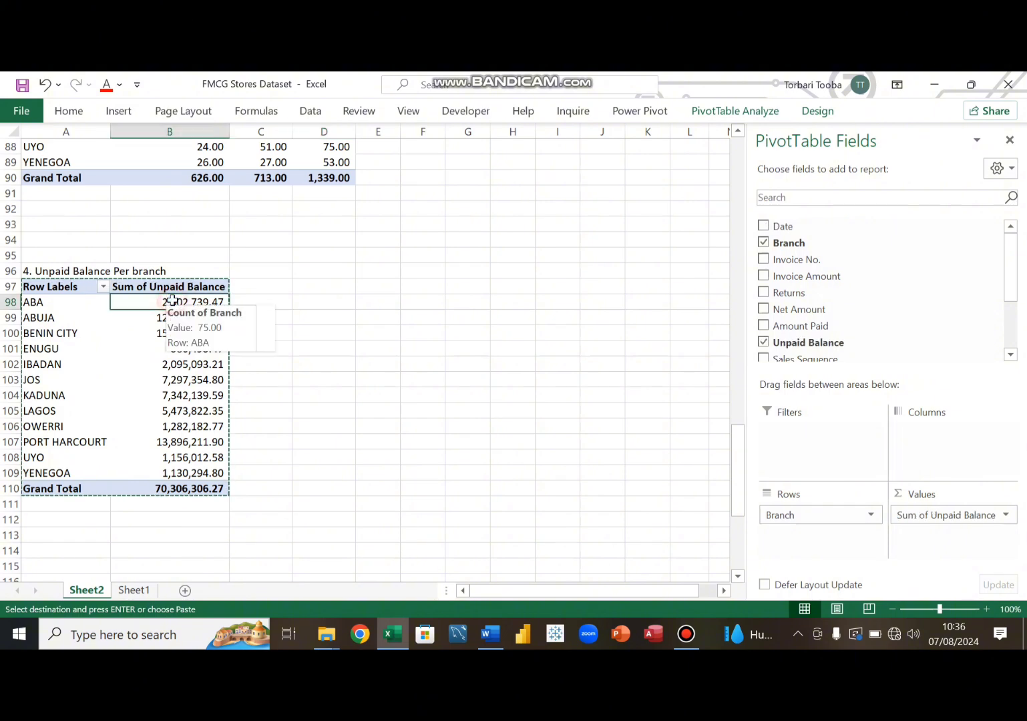
right_click(173, 301)
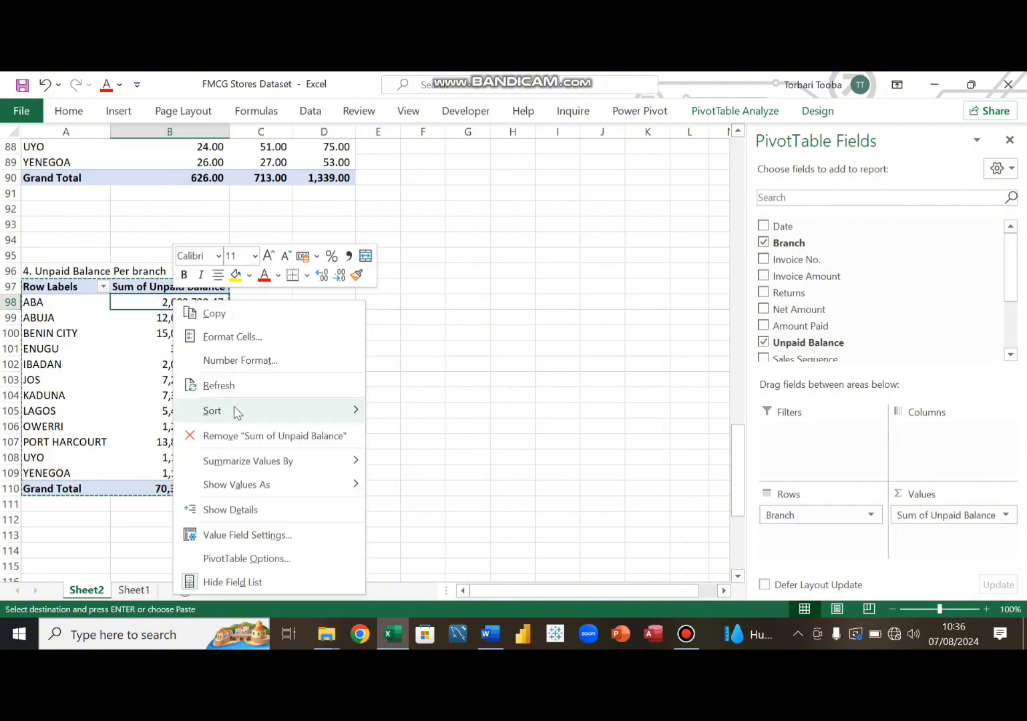
mouse_move(235, 412)
click(421, 437)
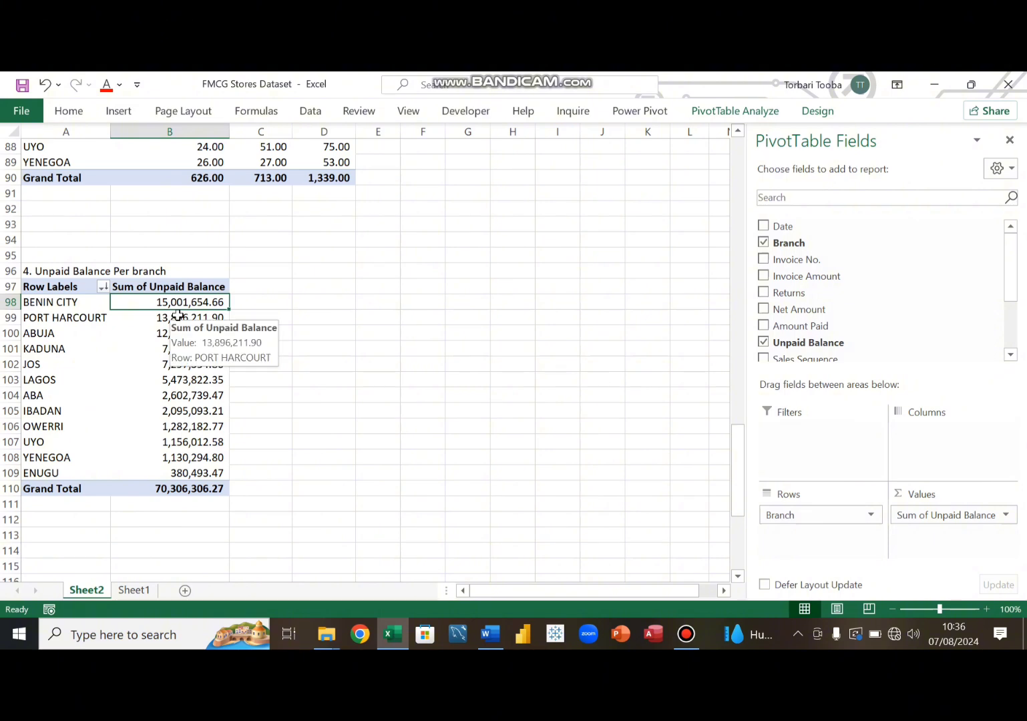
- Review the sorted unpaid balance table and the pasted copy at A118
scroll(176, 342, down, 1)
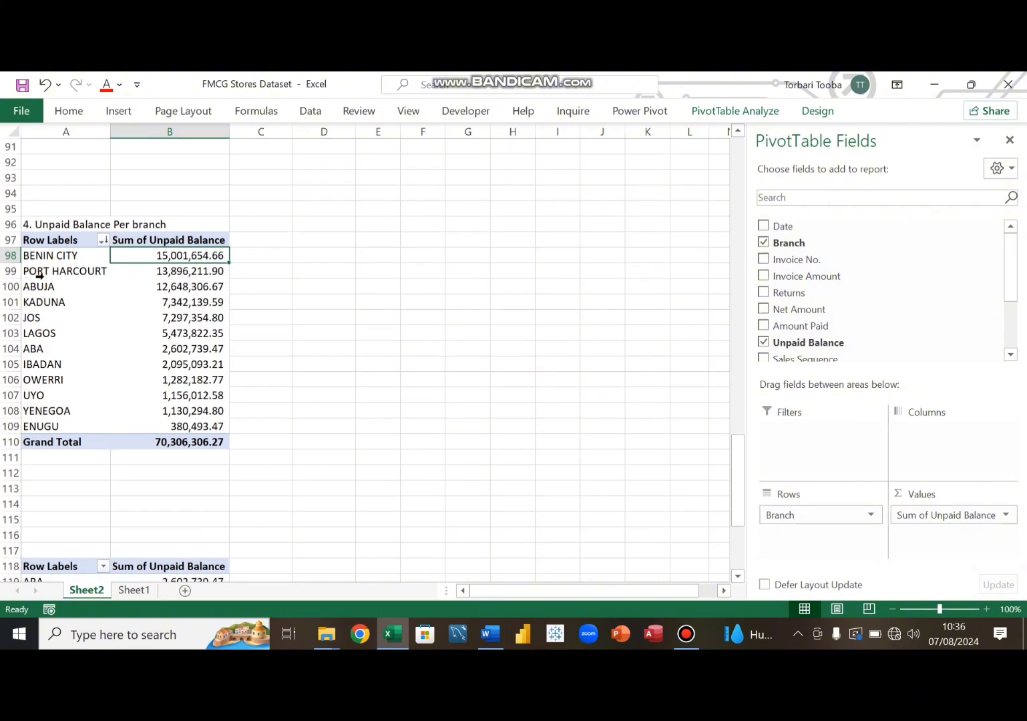
scroll(149, 382, down, 3)
scroll(149, 382, down, 3)
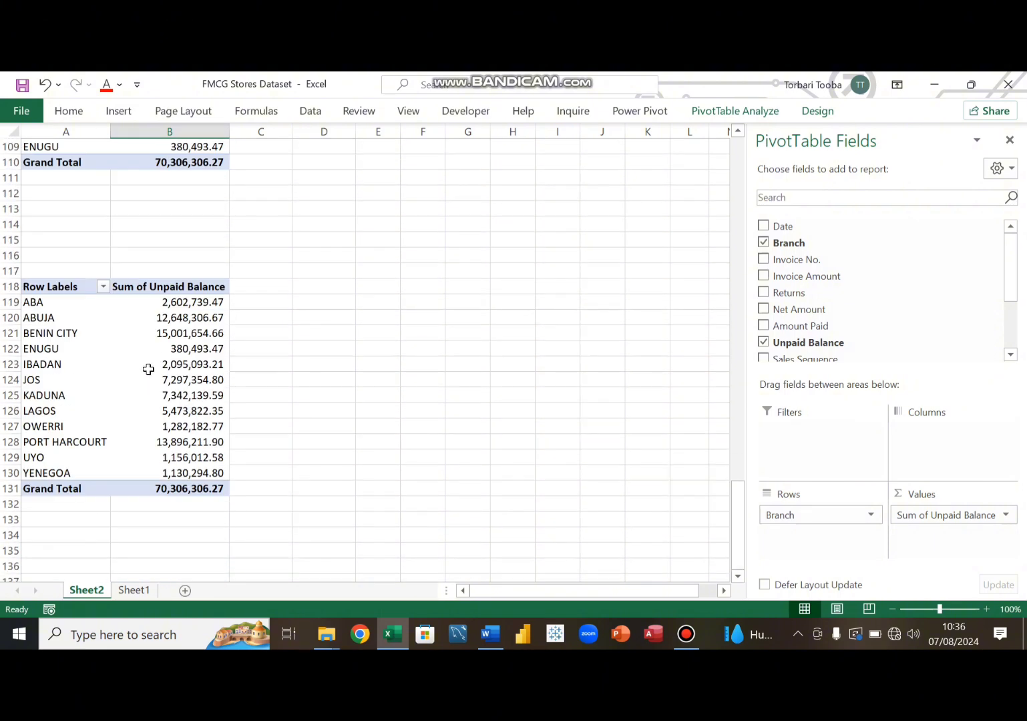
click(183, 302)
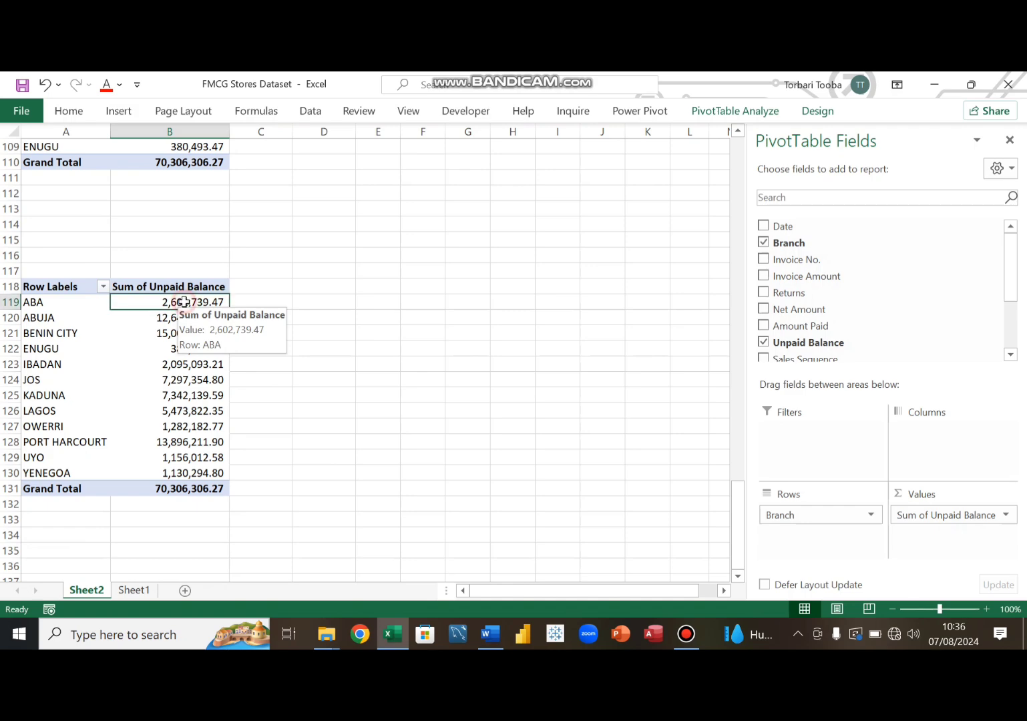
click(54, 274)
scroll(58, 302, up, 5)
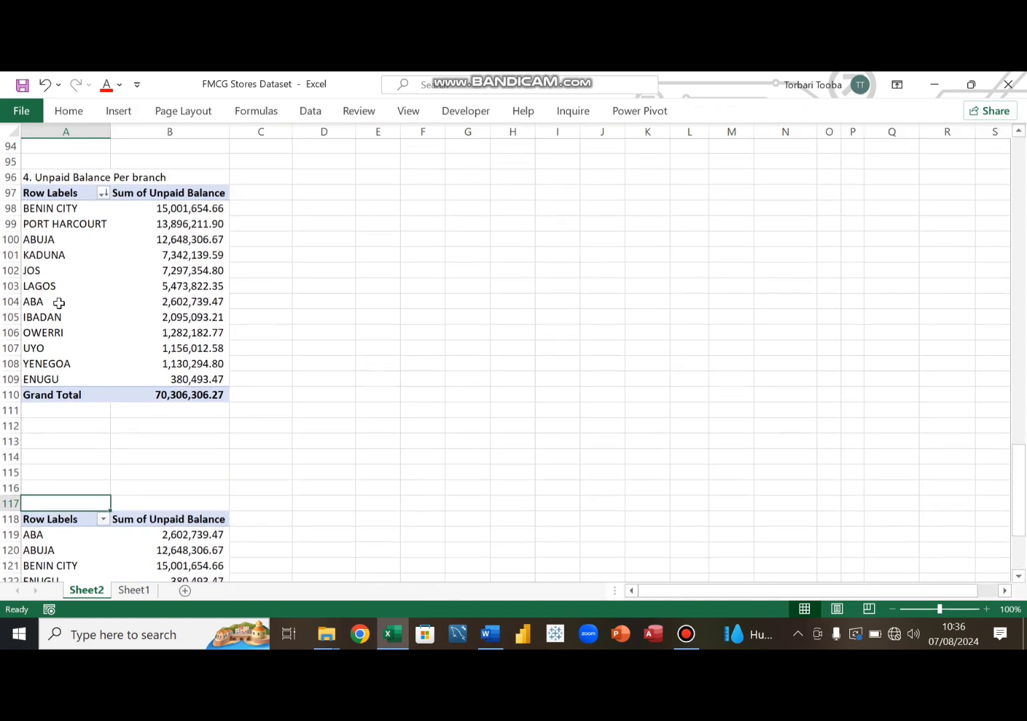
scroll(58, 302, down, 2)
scroll(59, 302, up, 3)
scroll(60, 301, down, 3)
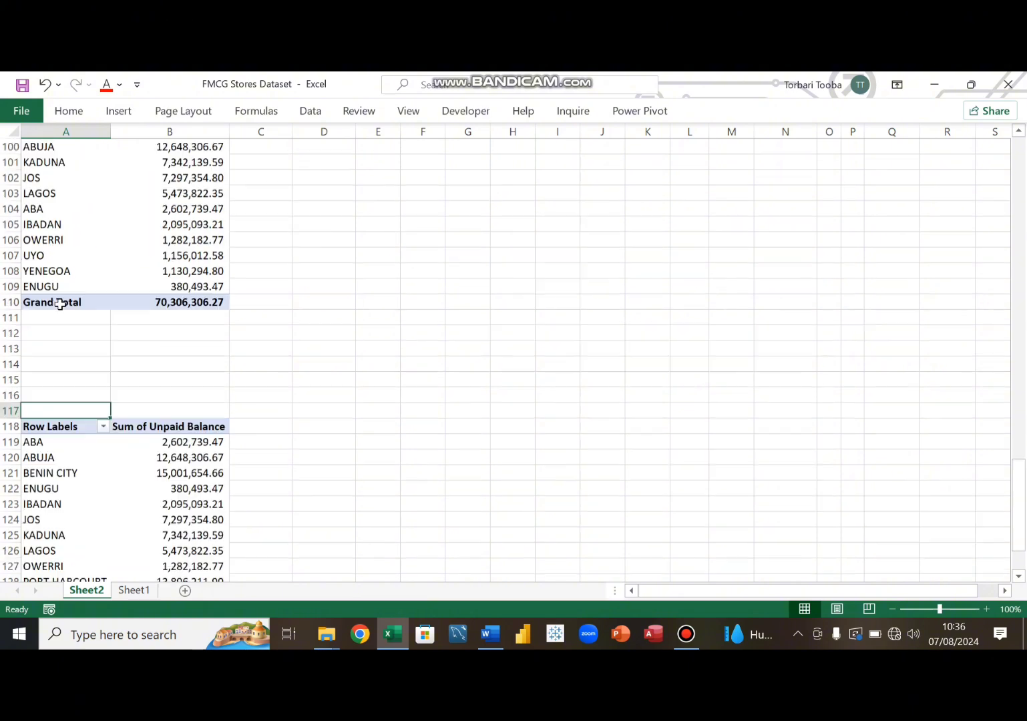
scroll(59, 302, up, 4)
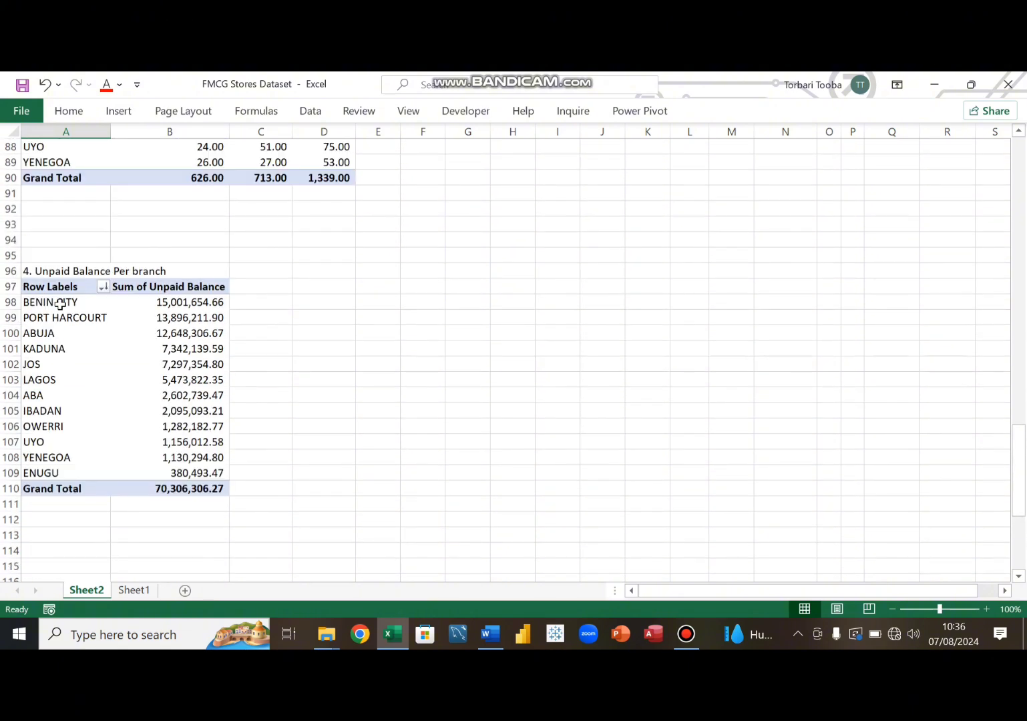
scroll(60, 302, down, 7)
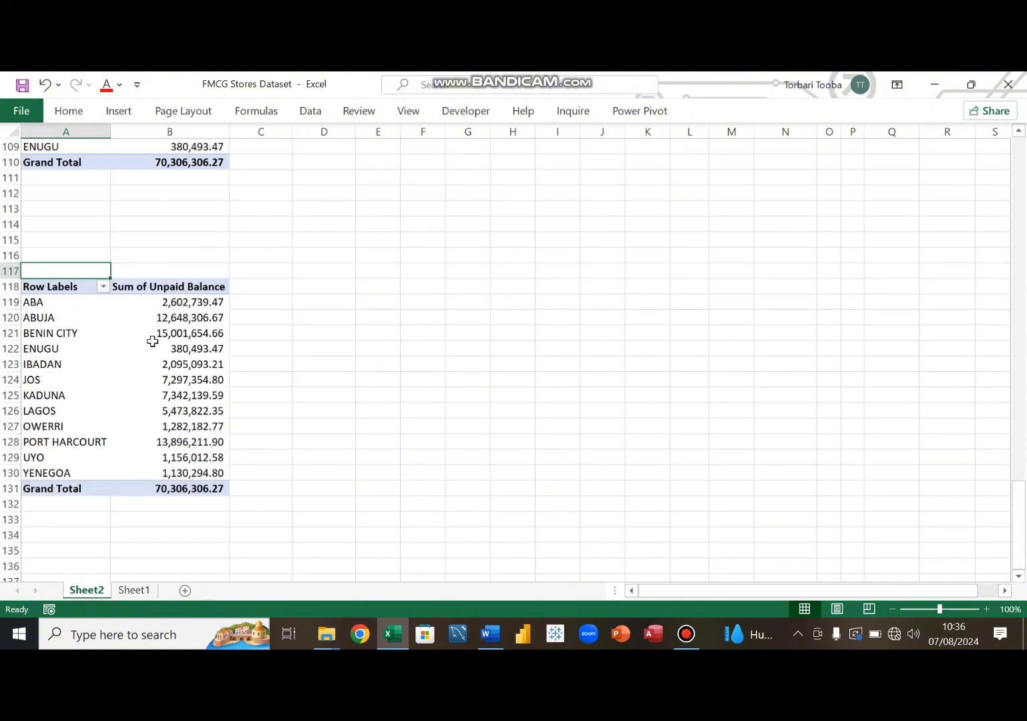
- Remove the Branch and Sum of Unpaid Balance fields from the pivot table at A118
click(153, 343)
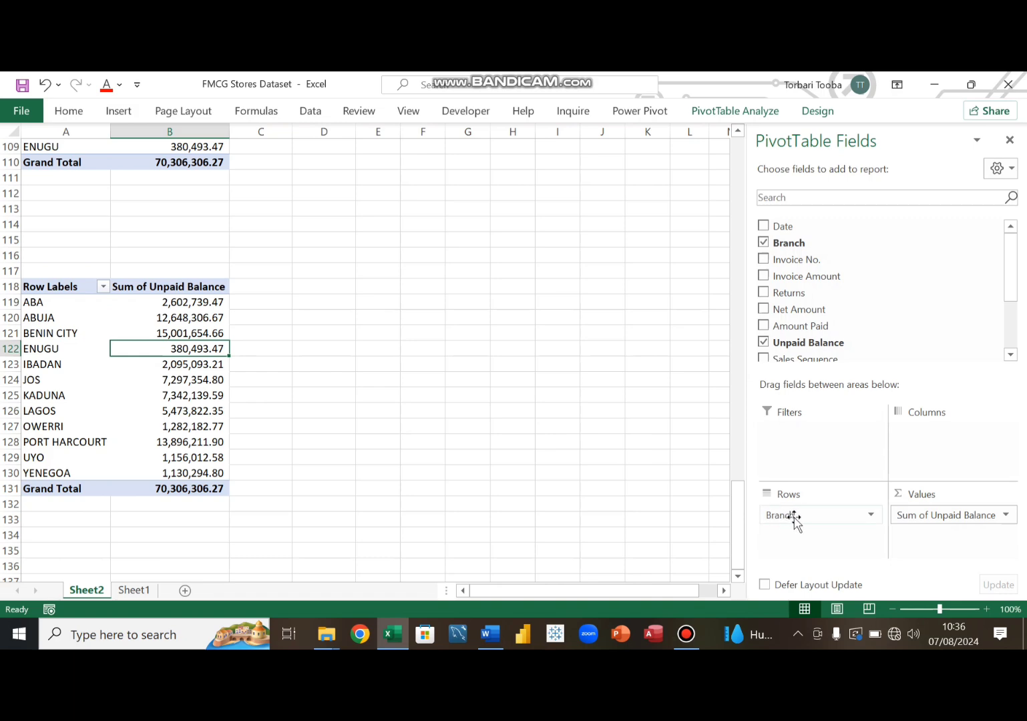
drag(795, 520, 642, 483)
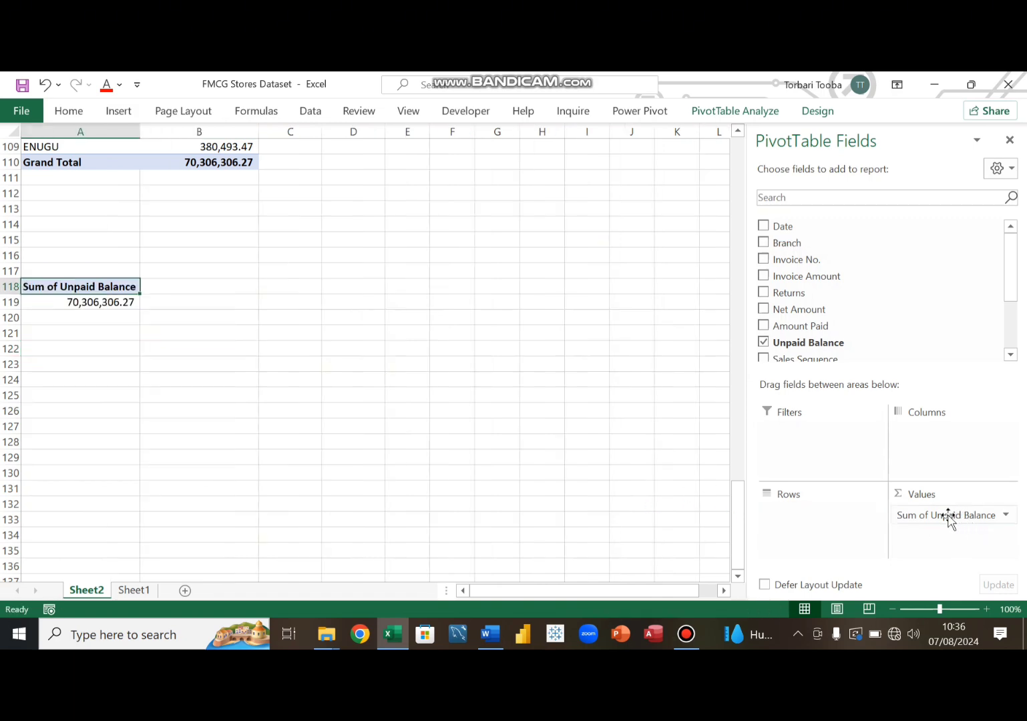
drag(949, 518, 642, 461)
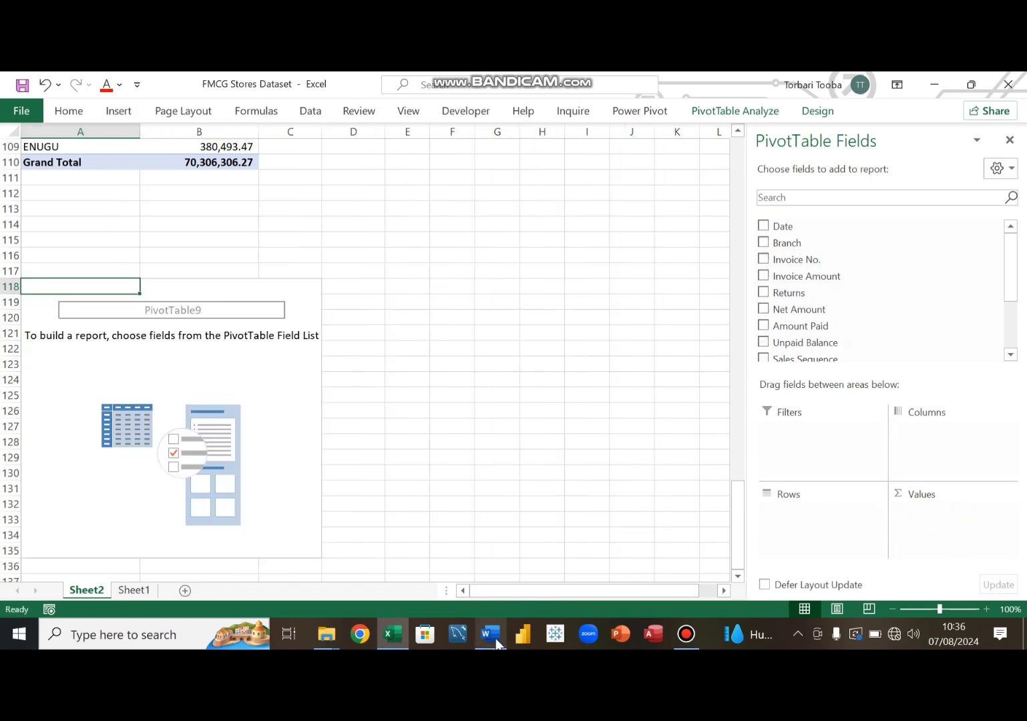
- Check the objectives, then build the A118 pivot table with Branch Manager in rows and Sum of Net Amount in values
click(491, 636)
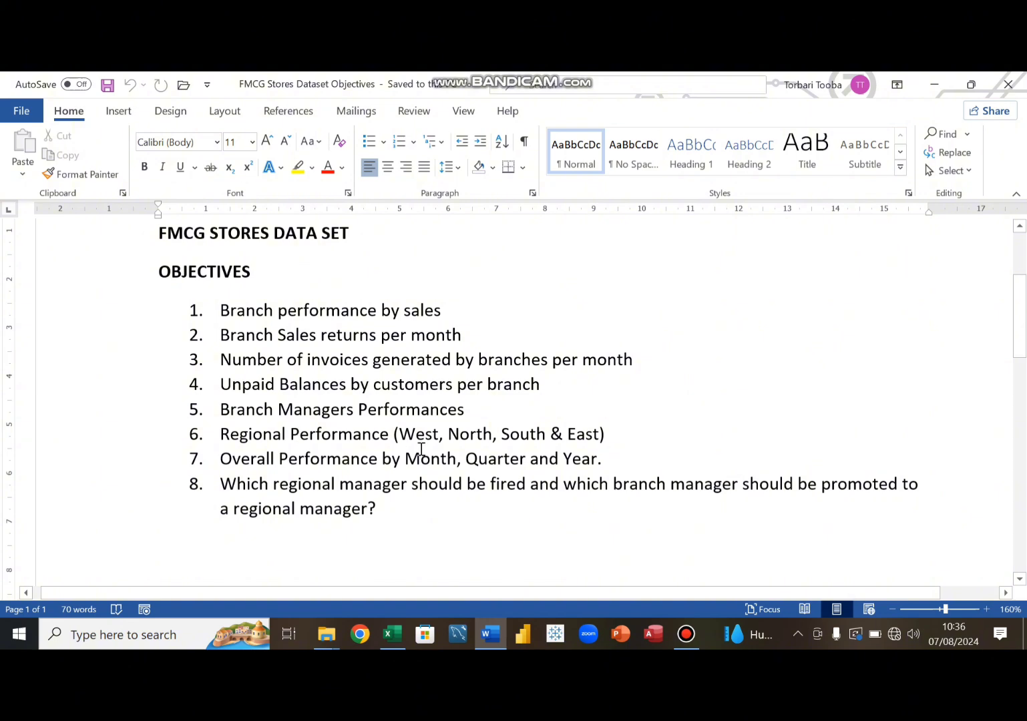
click(489, 634)
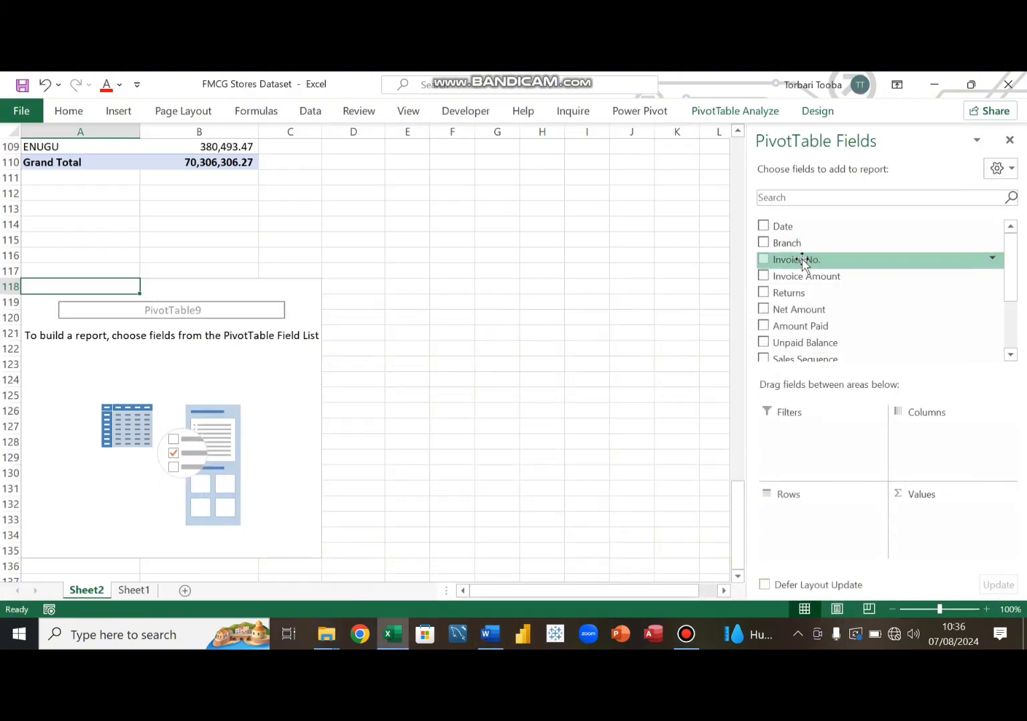
scroll(823, 364, down, 2)
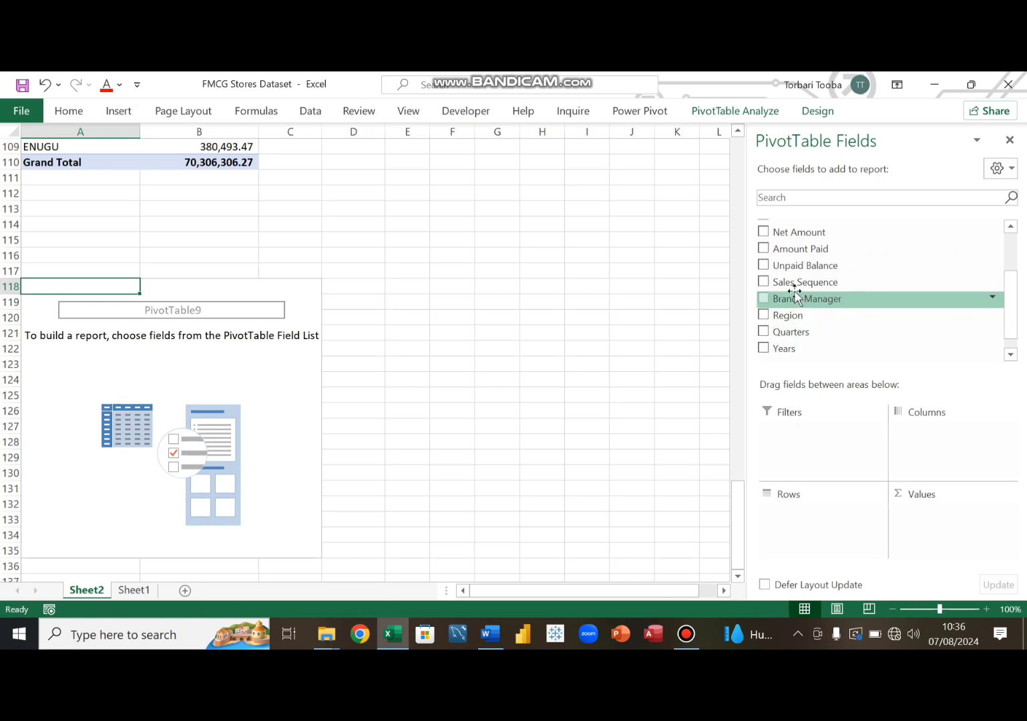
drag(791, 300, 805, 544)
scroll(820, 337, up, 2)
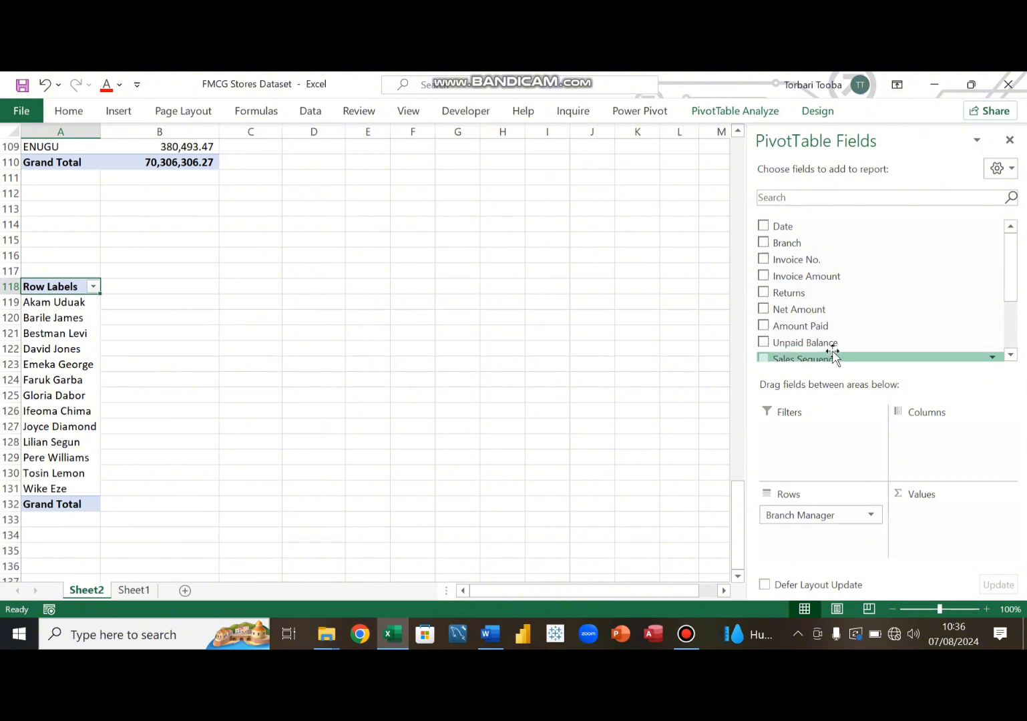
drag(812, 309, 974, 533)
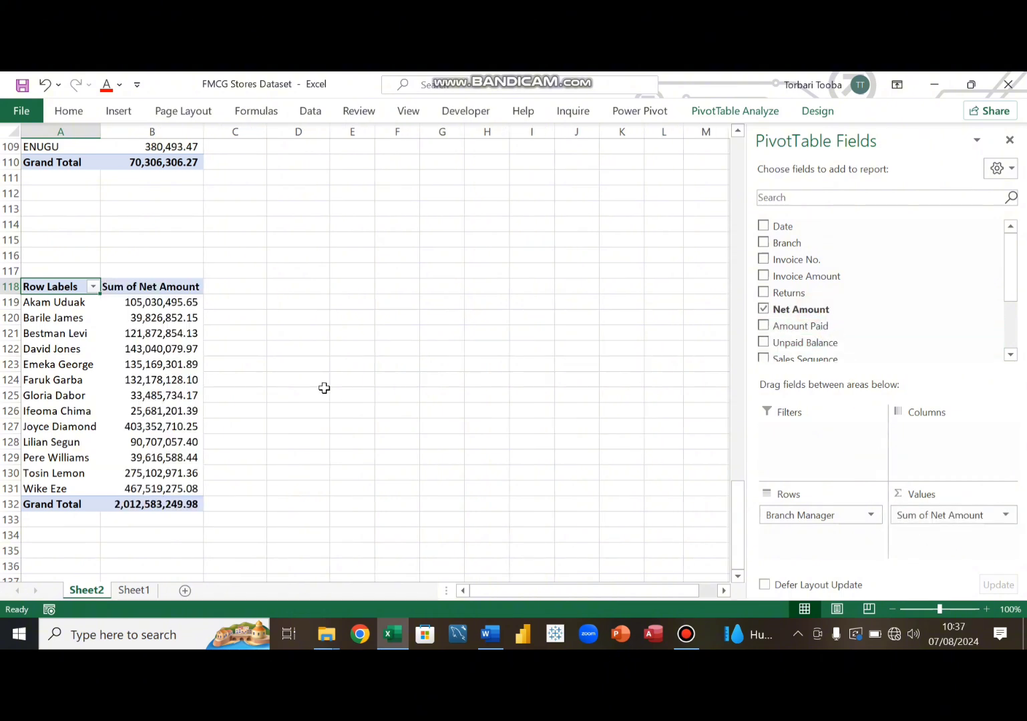
- Sort the branch manager pivot table by Sum of Net Amount from largest to smallest
right_click(160, 303)
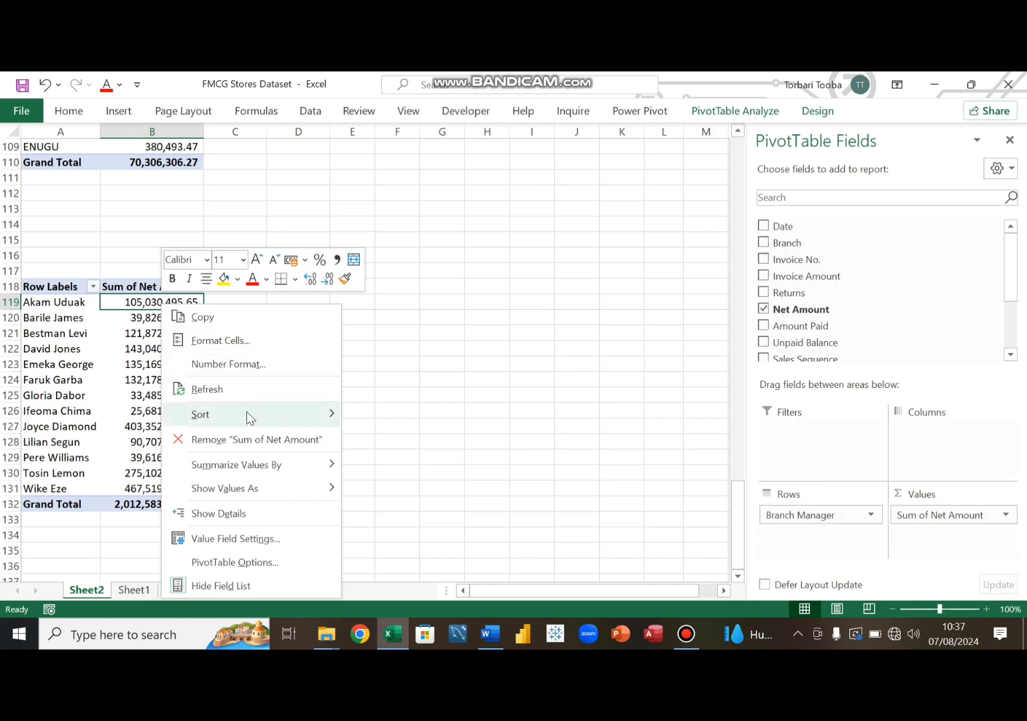
mouse_move(246, 412)
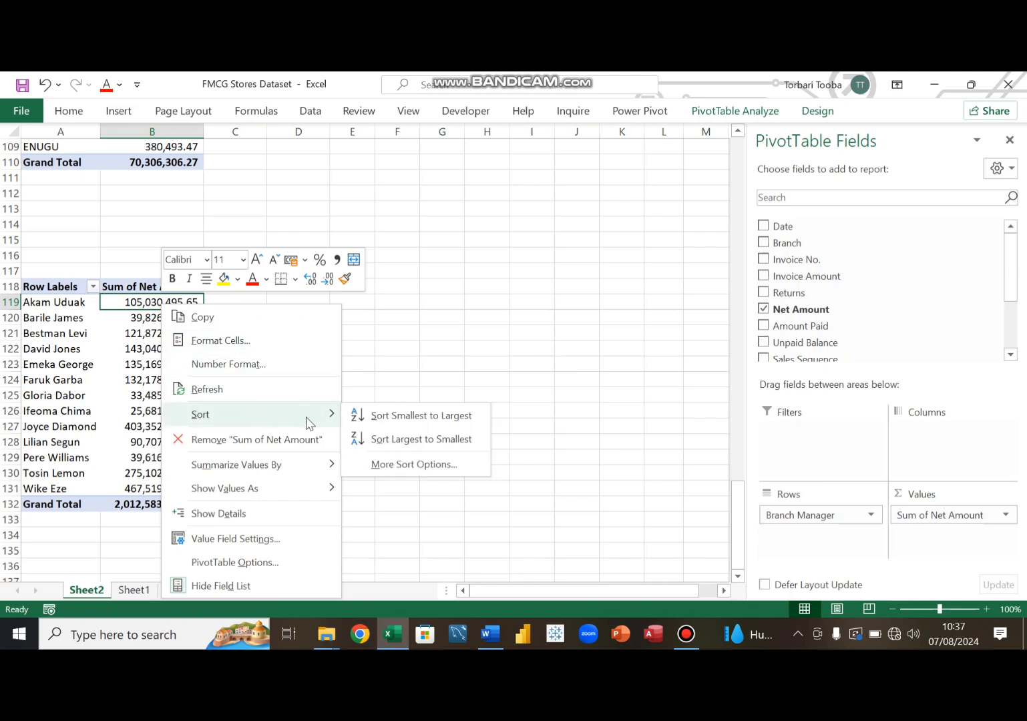
click(403, 440)
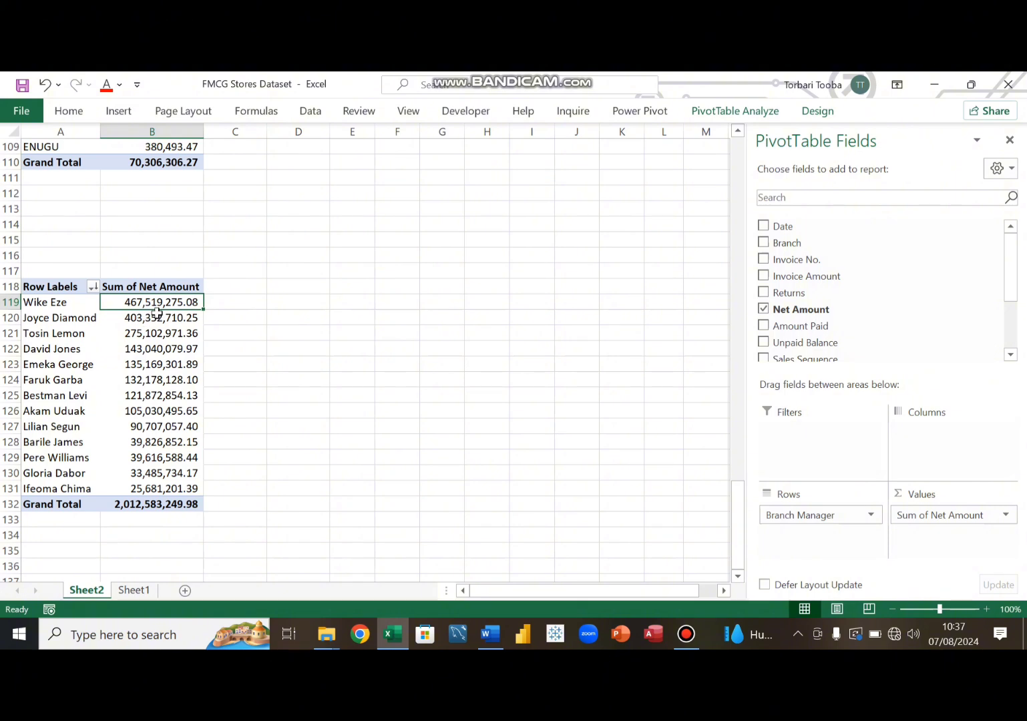
- Title the branch manager pivot table '5. Branch Managers Performance' in cell A117
click(47, 270)
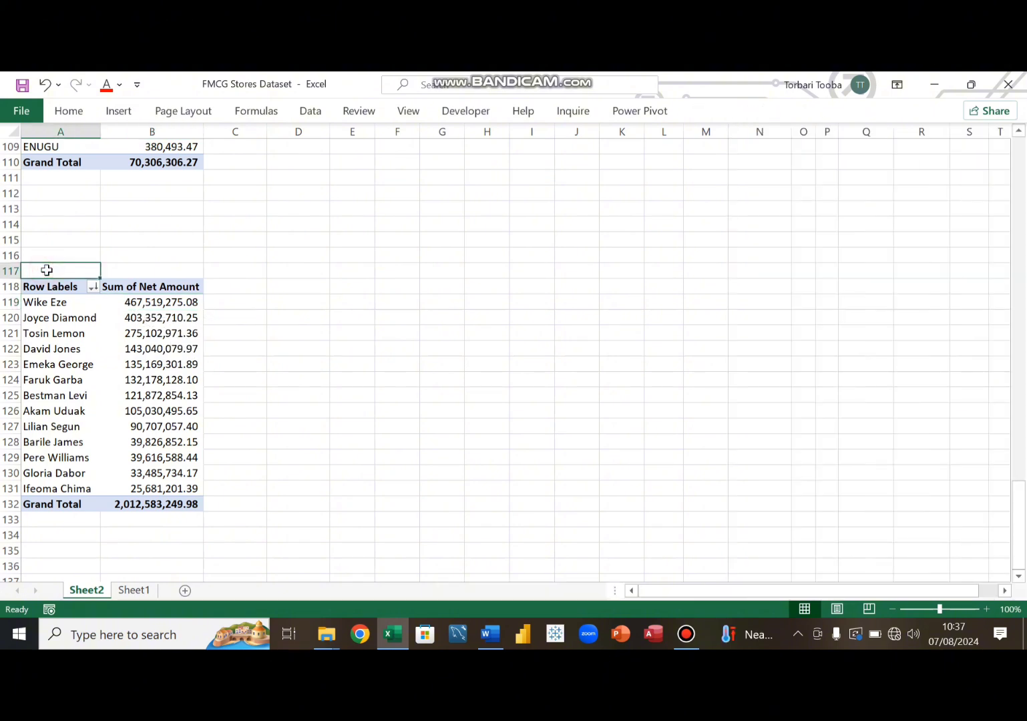
text(5. Branch Managers Performance)
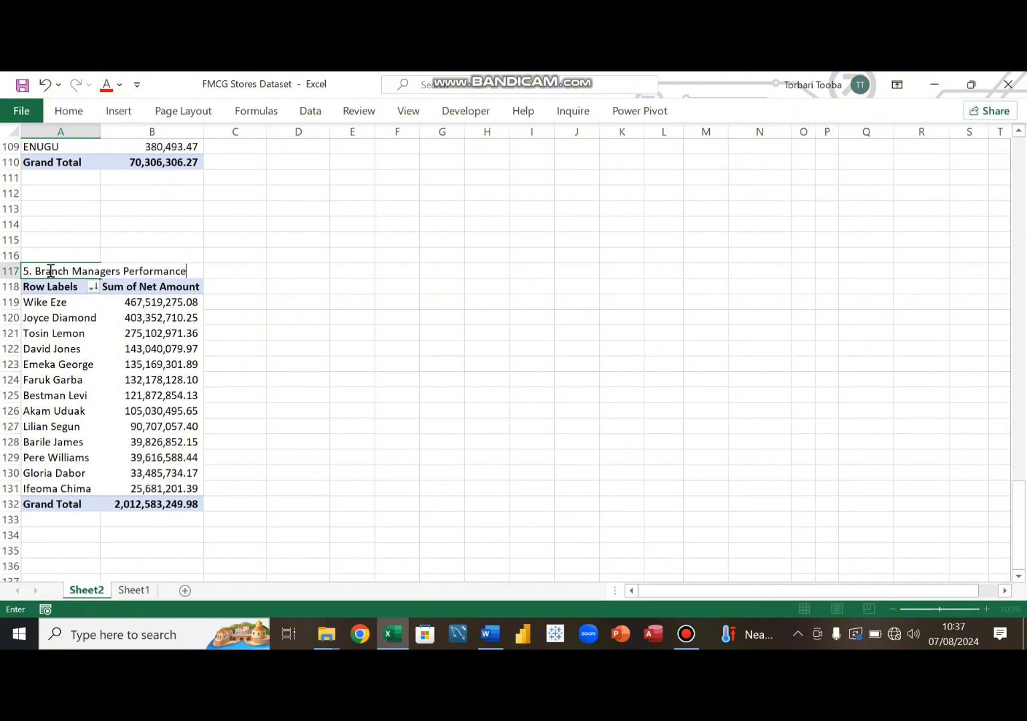
key(Return)
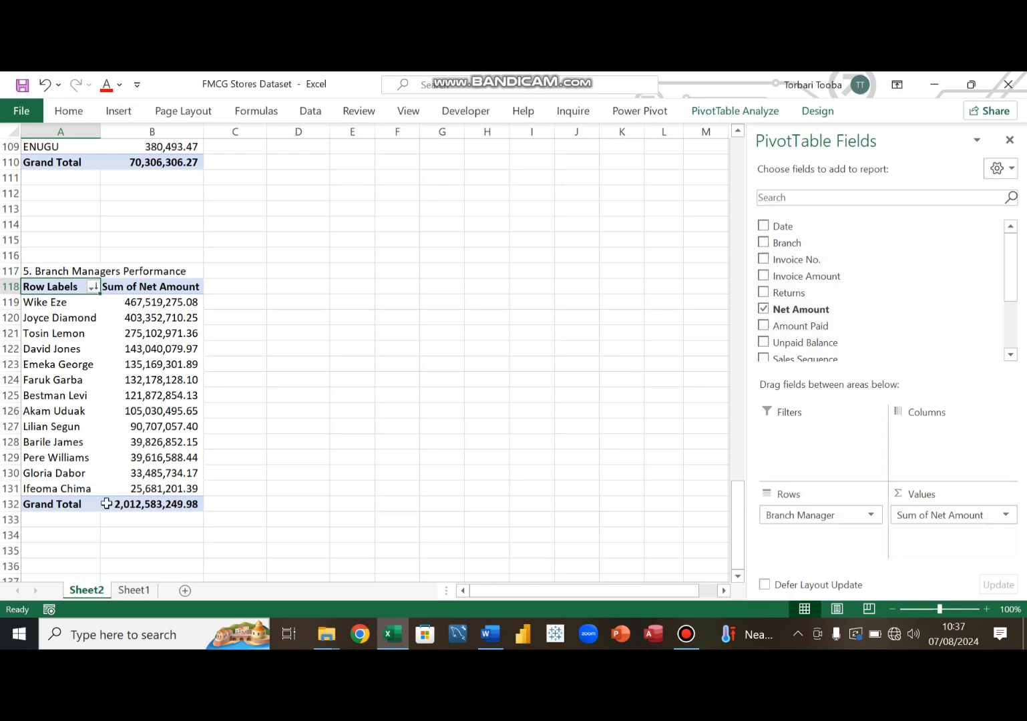
- Review the objectives document and return to the workbook
mouse_move(494, 644)
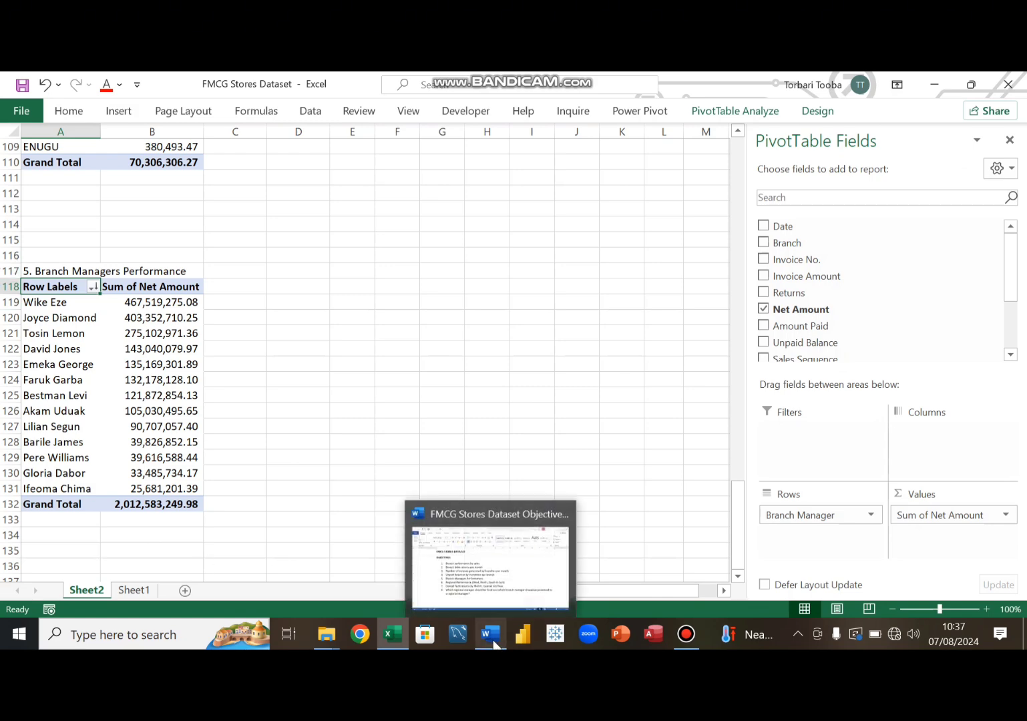
click(507, 589)
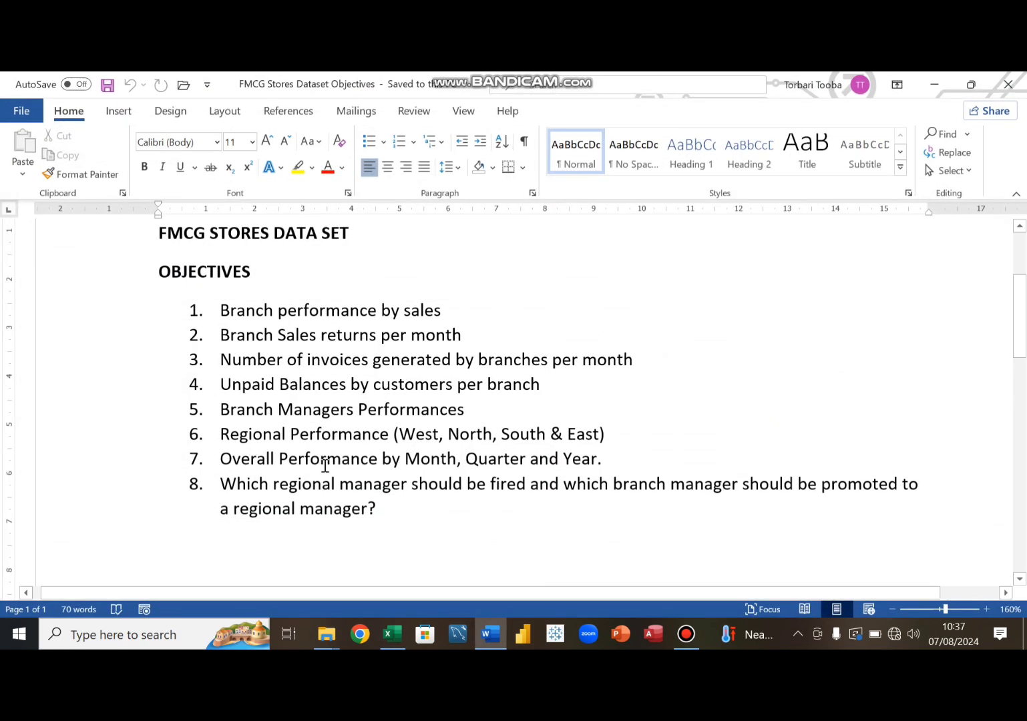
click(500, 642)
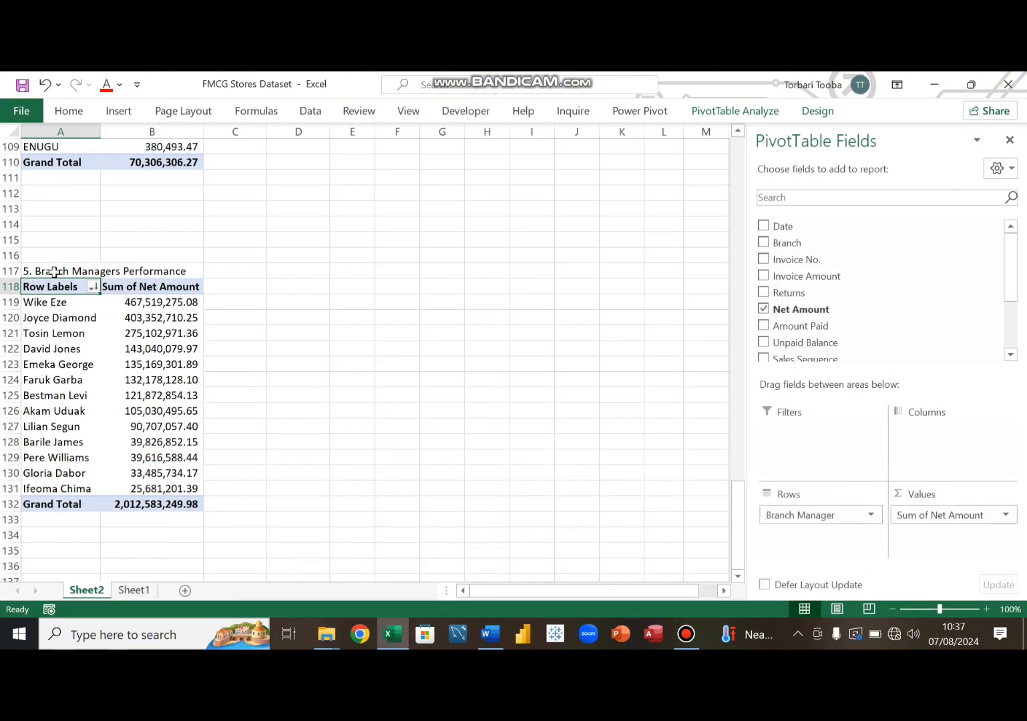
- Copy the branch manager pivot table together with its title and paste it at cell A138
drag(55, 272, 132, 506)
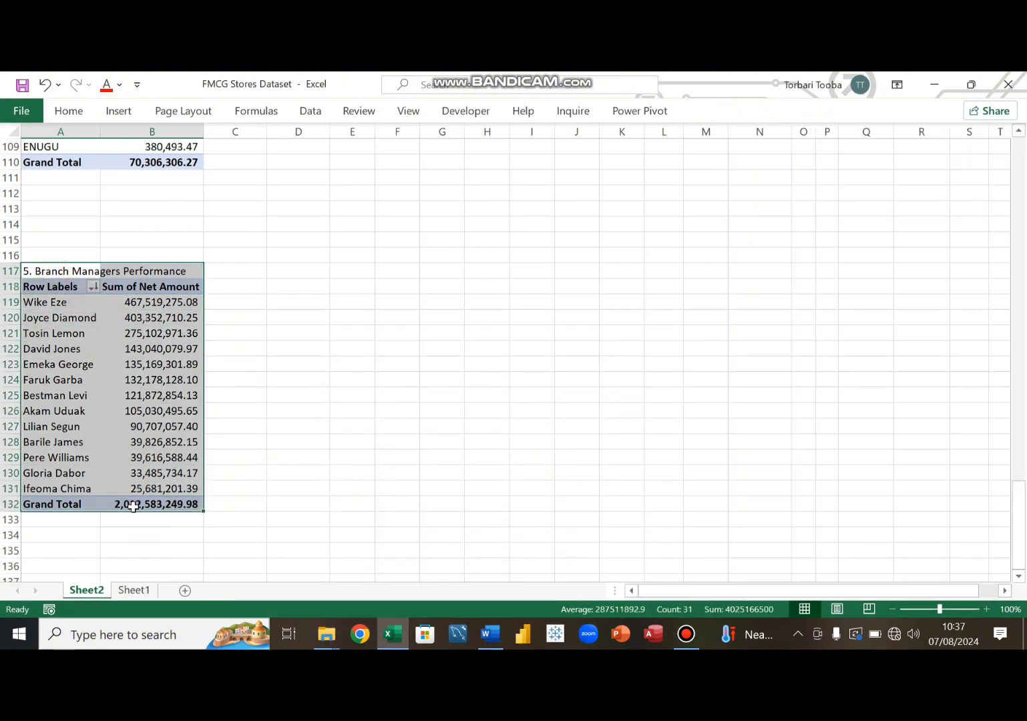
key(ctrl+c)
scroll(115, 495, down, 4)
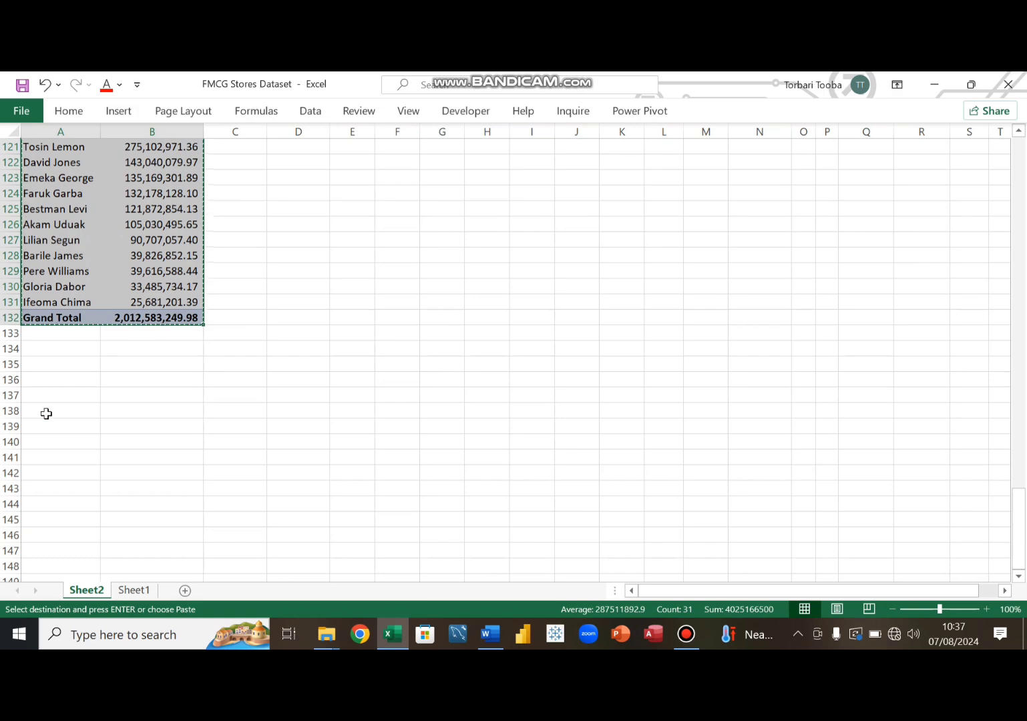
click(46, 414)
key(ctrl+v)
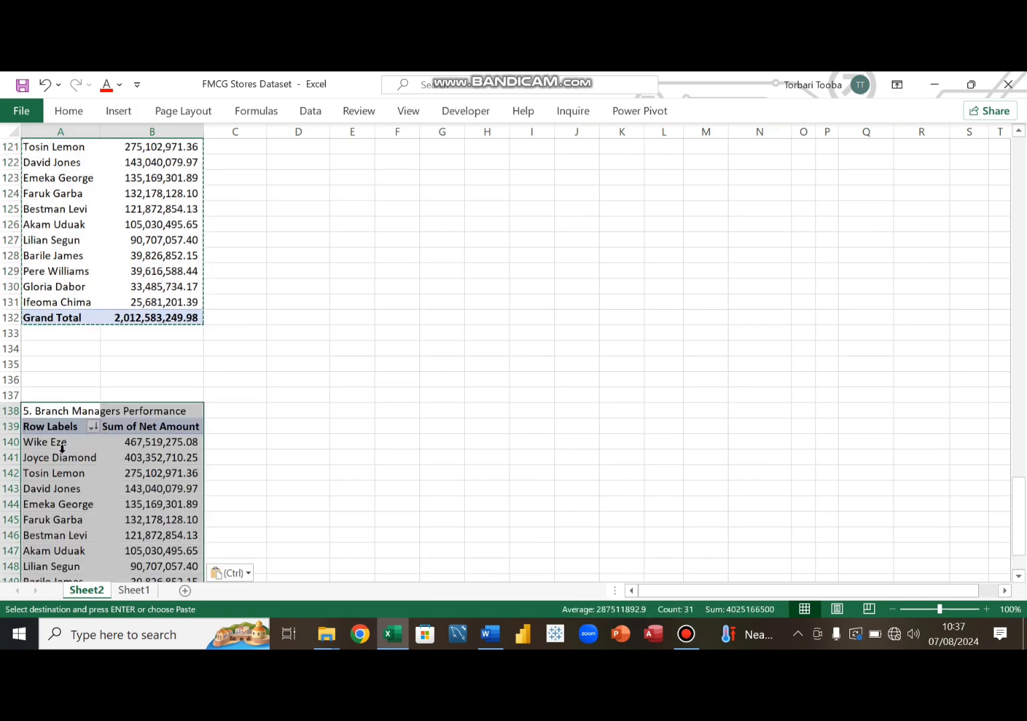
- Rebuild the copied pivot table with Region in rows and Sum of Net Amount in values, replacing Branch Manager
click(80, 447)
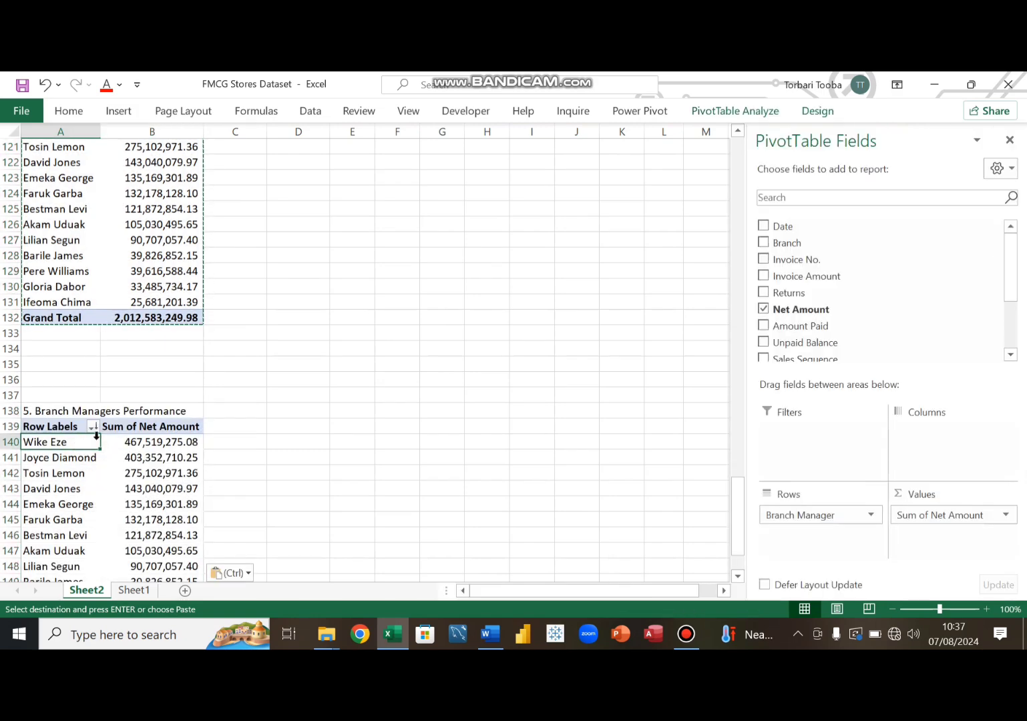
scroll(96, 436, down, 3)
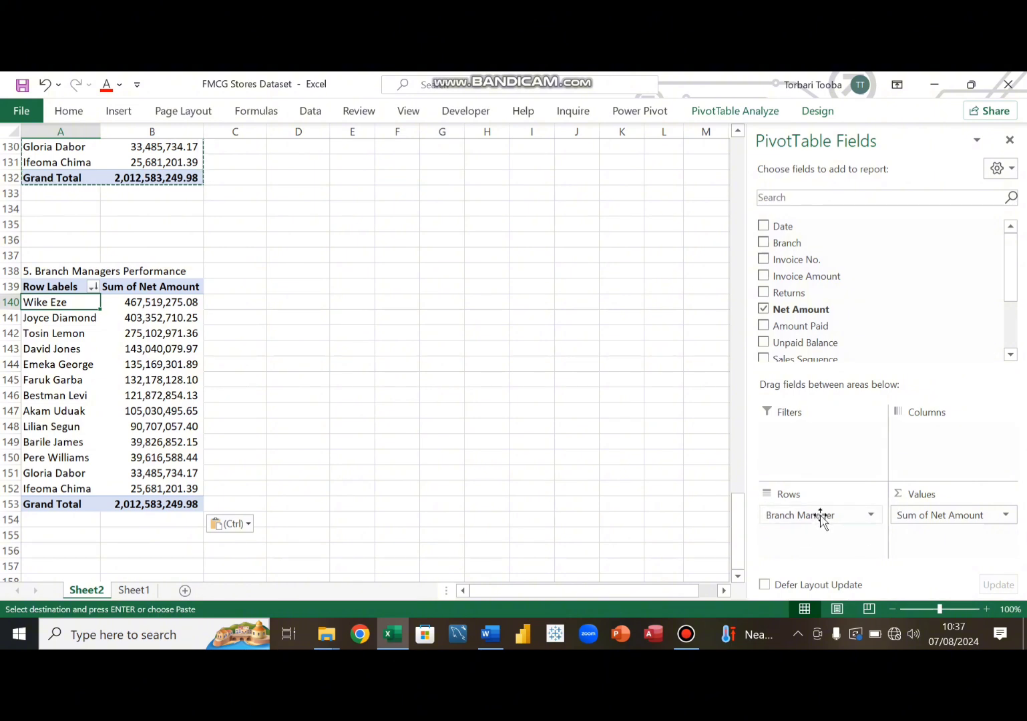
drag(821, 516, 715, 471)
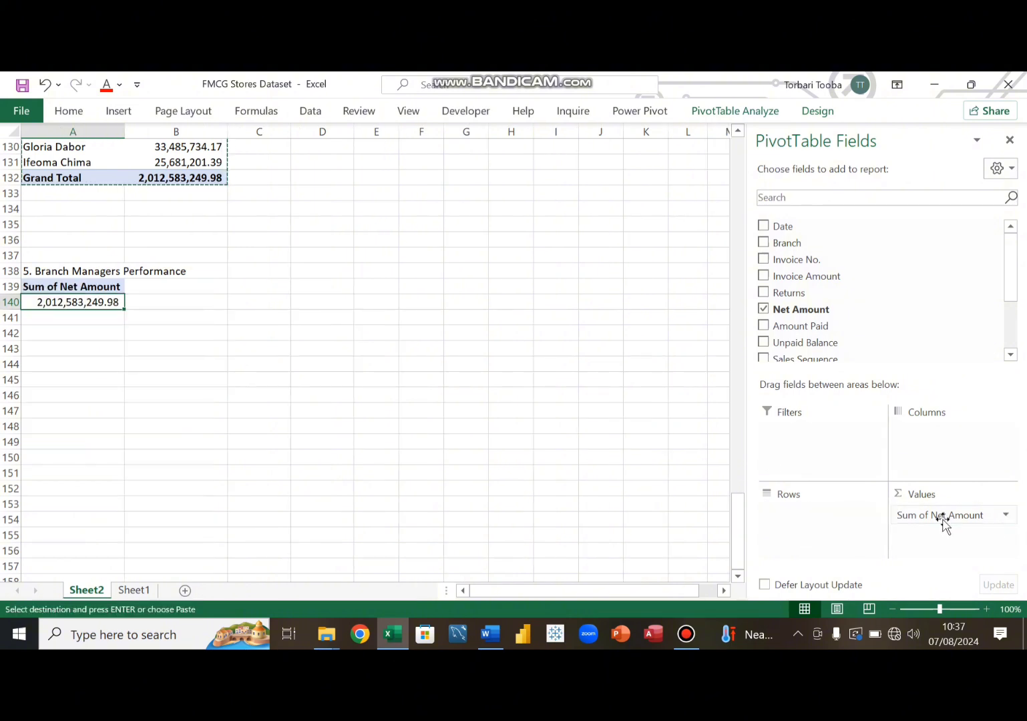
drag(942, 519, 676, 452)
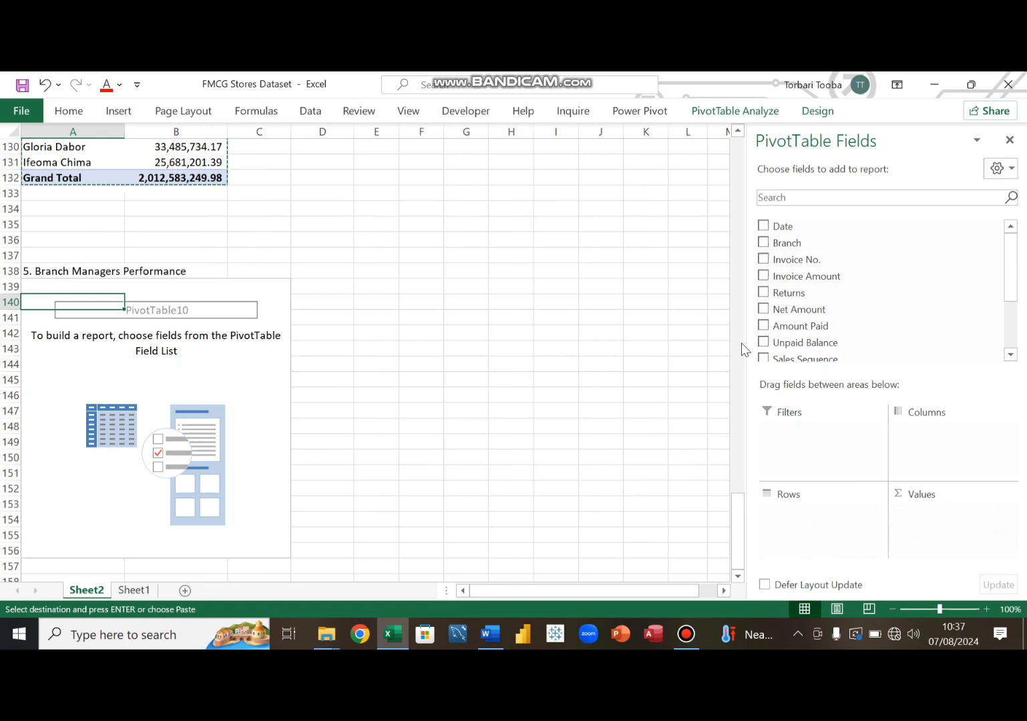
scroll(831, 310, down, 2)
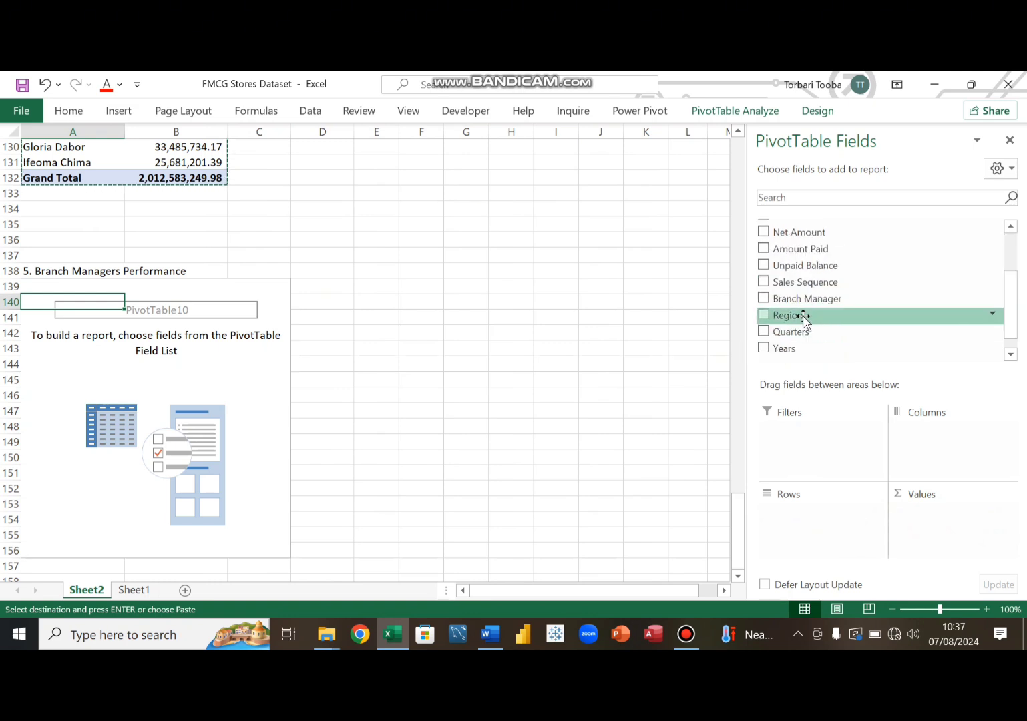
drag(805, 320, 808, 537)
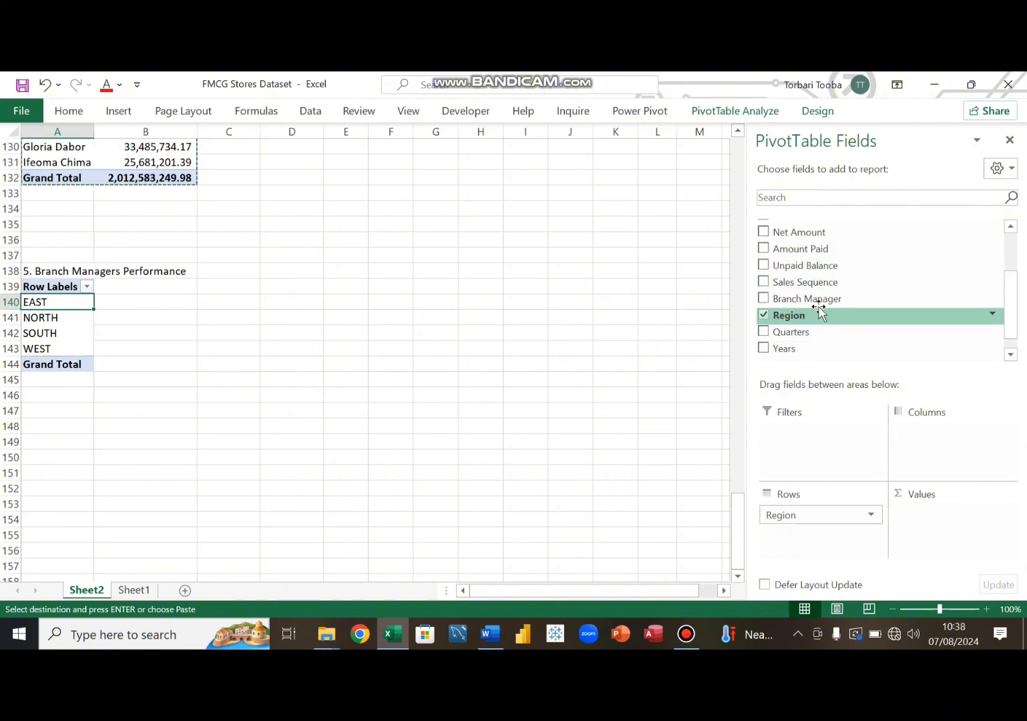
scroll(819, 297, up, 2)
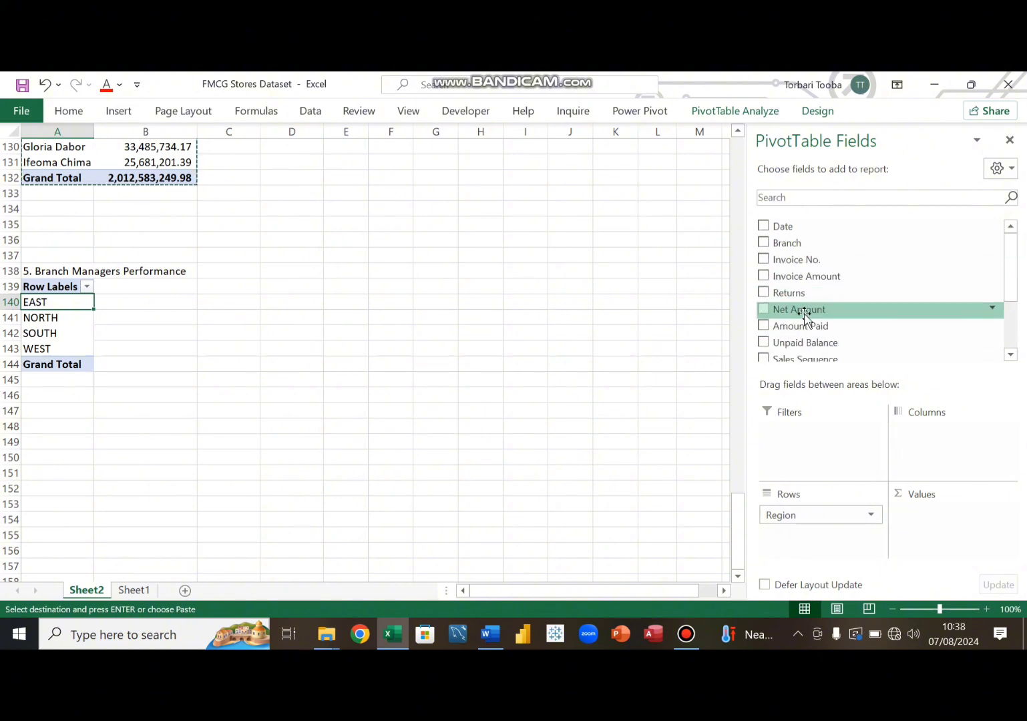
drag(802, 311, 958, 528)
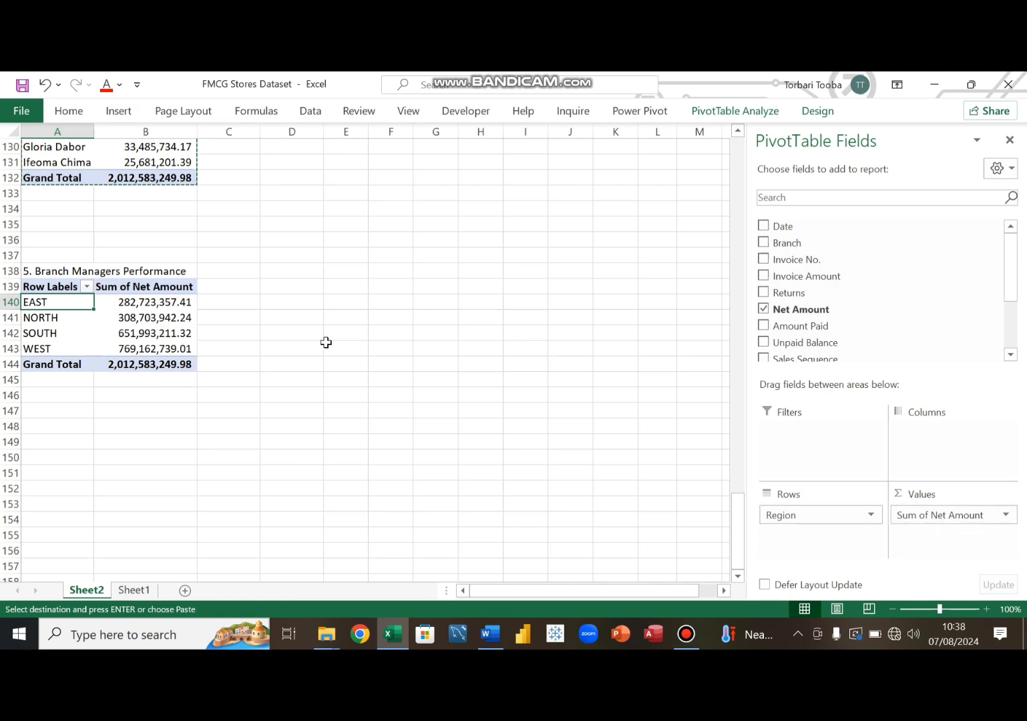
- Sort the regional pivot table by Sum of Net Amount from smallest to largest
click(158, 304)
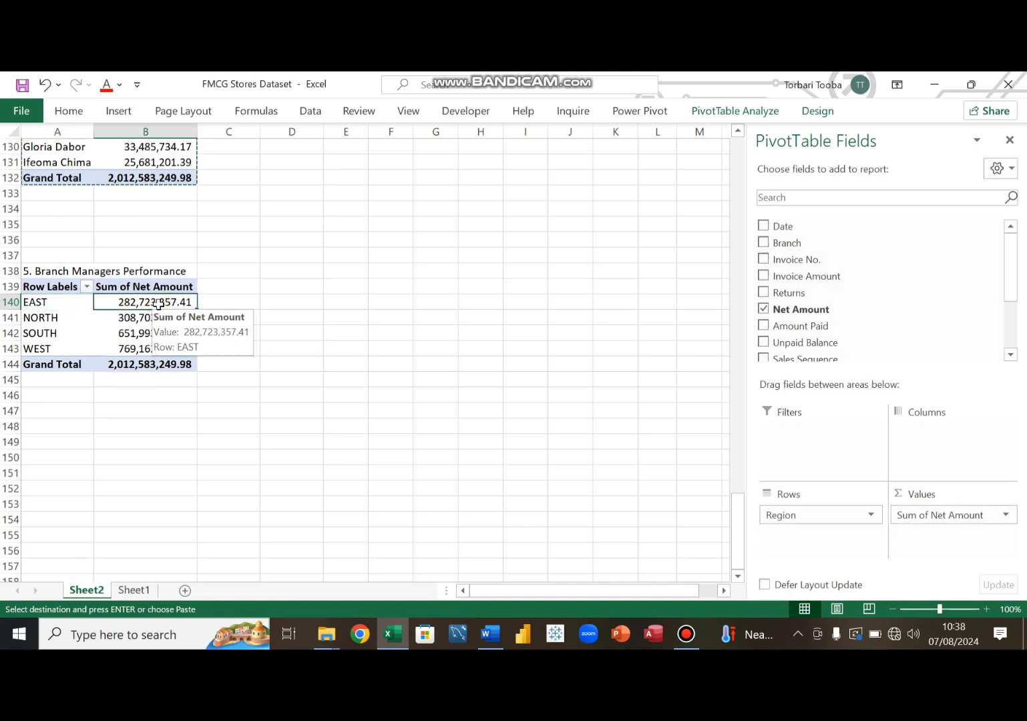
right_click(158, 304)
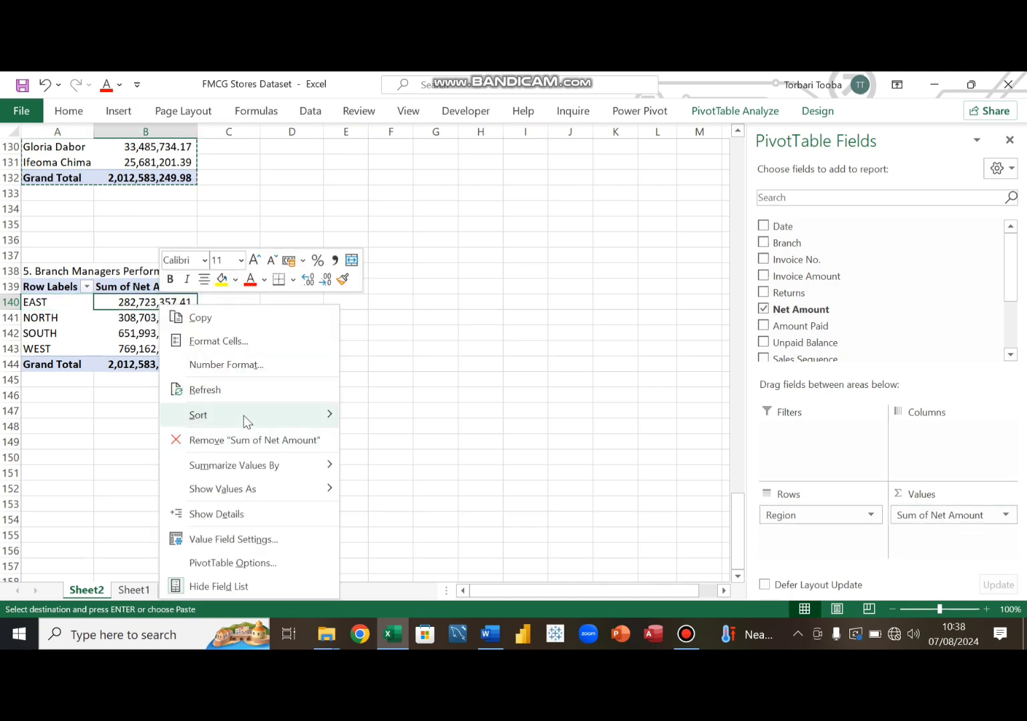
mouse_move(243, 414)
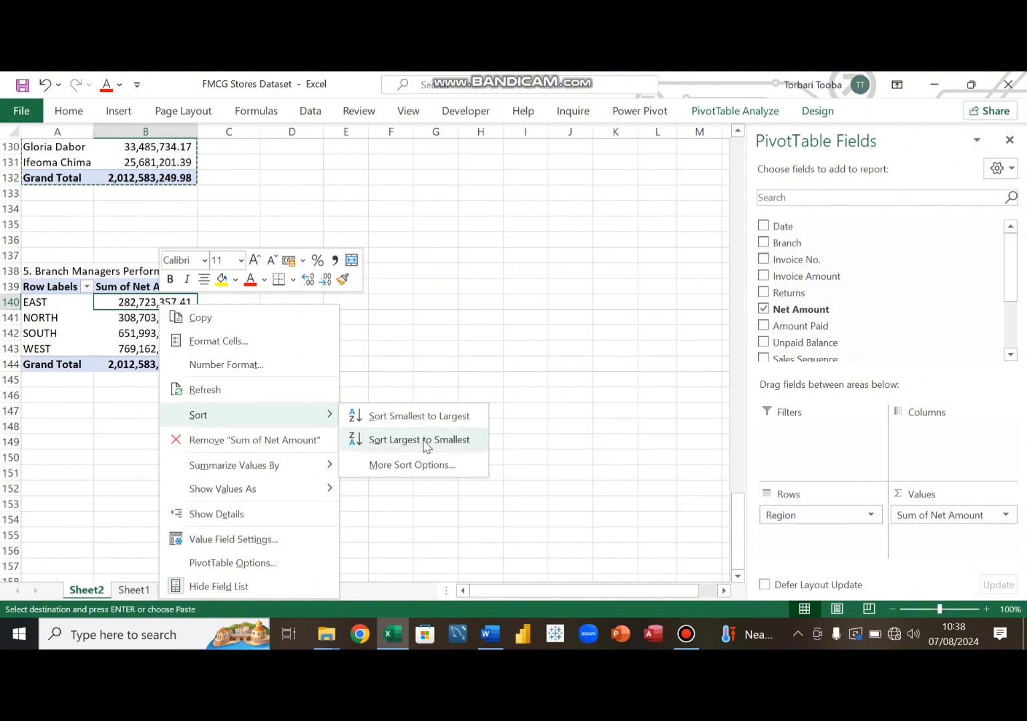
click(423, 417)
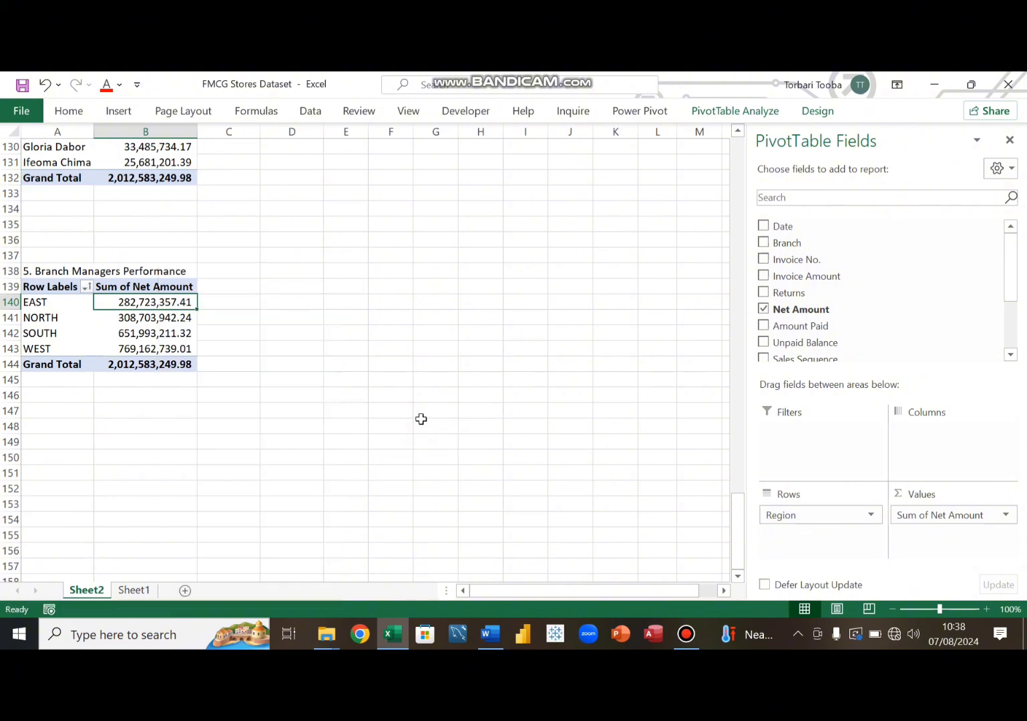
- Retitle the regional pivot table '6. Regional Sales Performance' in cell A138
click(56, 271)
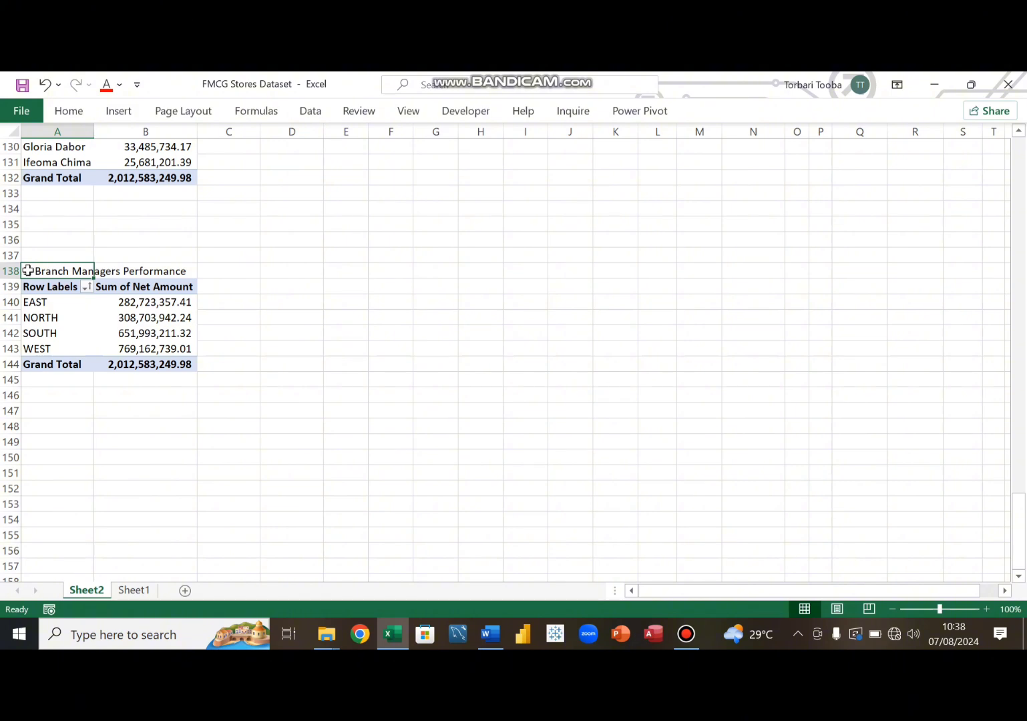
double_click(28, 271)
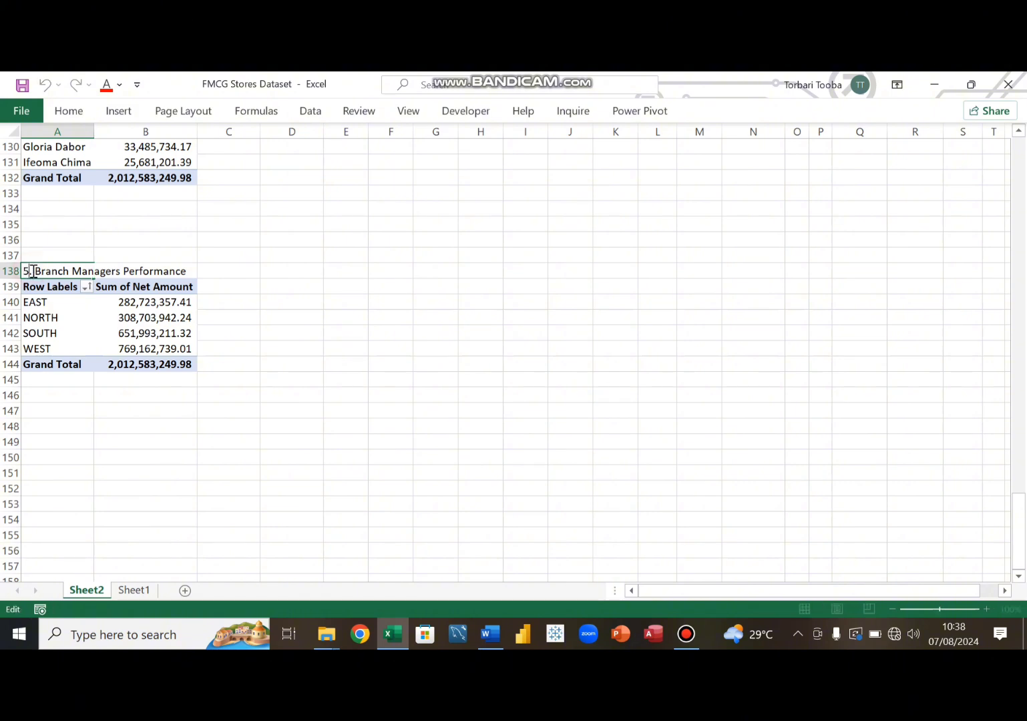
click(119, 269)
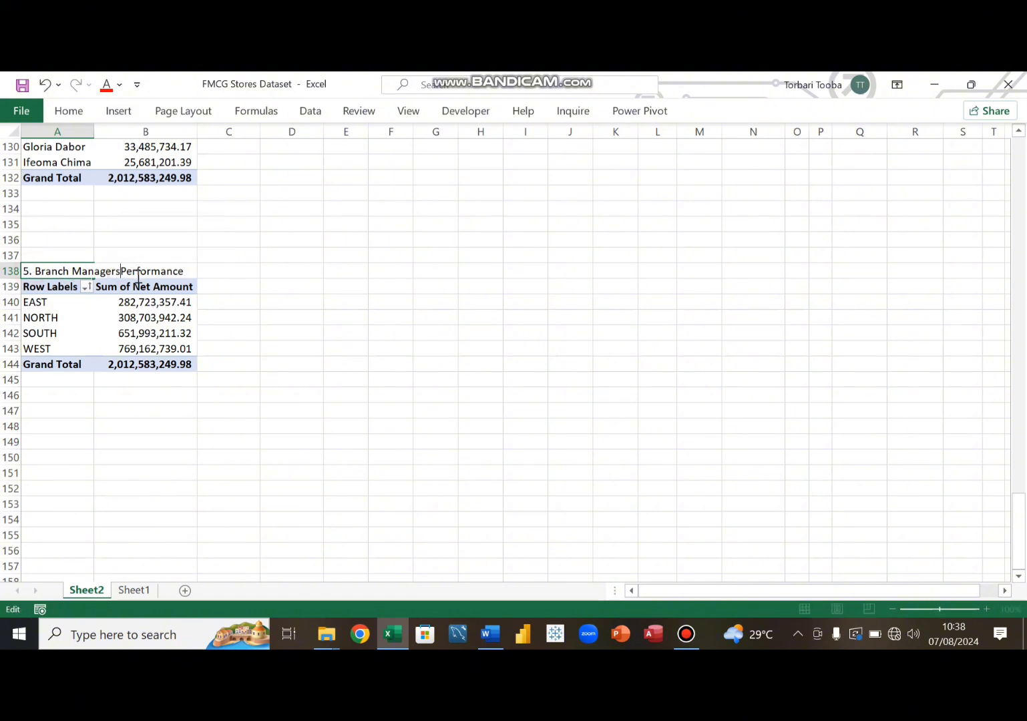
key(BackSpace)
key(BackSpace)
key(BackSpace)
key(BackSpace)
key(BackSpace)
key(BackSpace)
key(BackSpace)
key(BackSpace)
key(BackSpace)
key(BackSpace)
key(BackSpace)
key(BackSpace)
key(BackSpace)
key(BackSpace)
key(BackSpace)
key(BackSpace)
key(BackSpace)
key(BackSpace)
key(BackSpace)
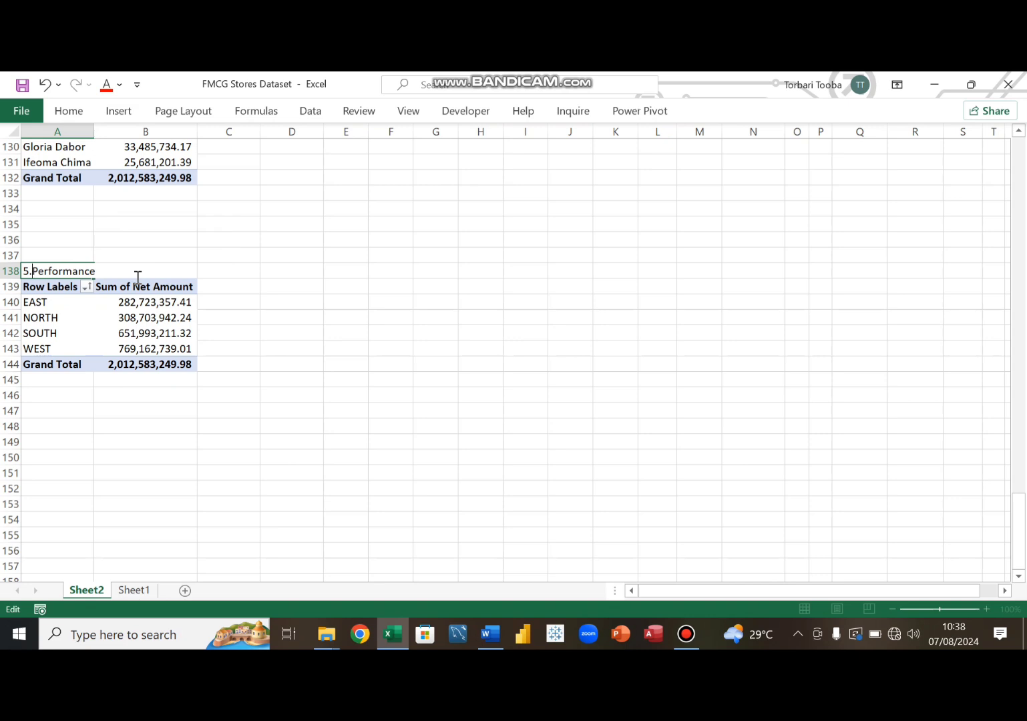
text(6. Regional Sales)
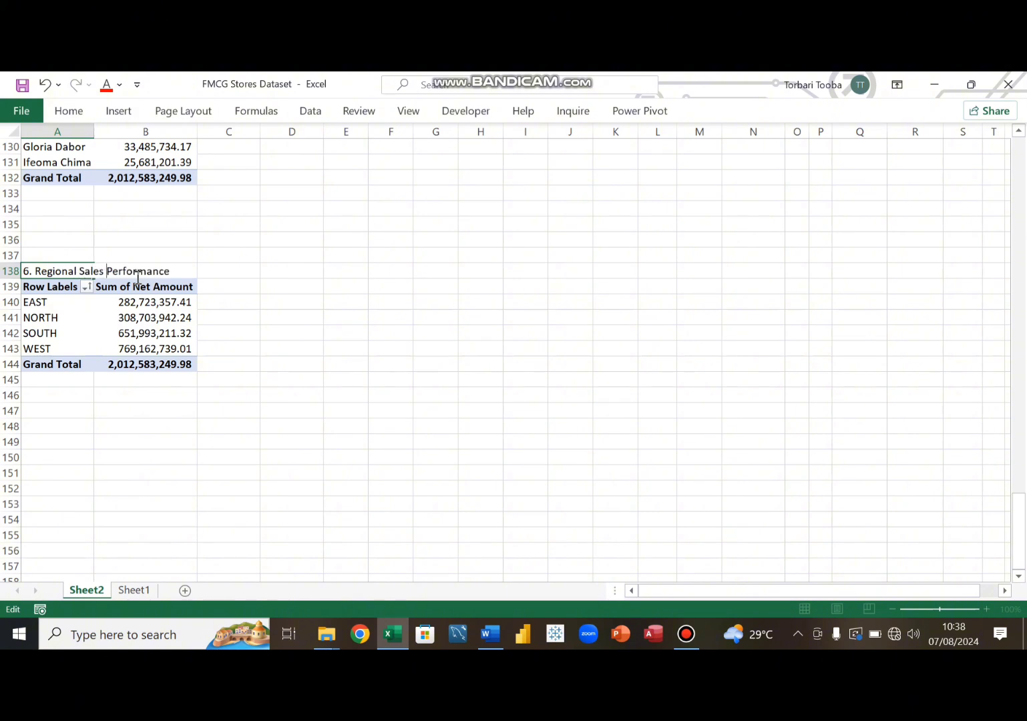
key(Return)
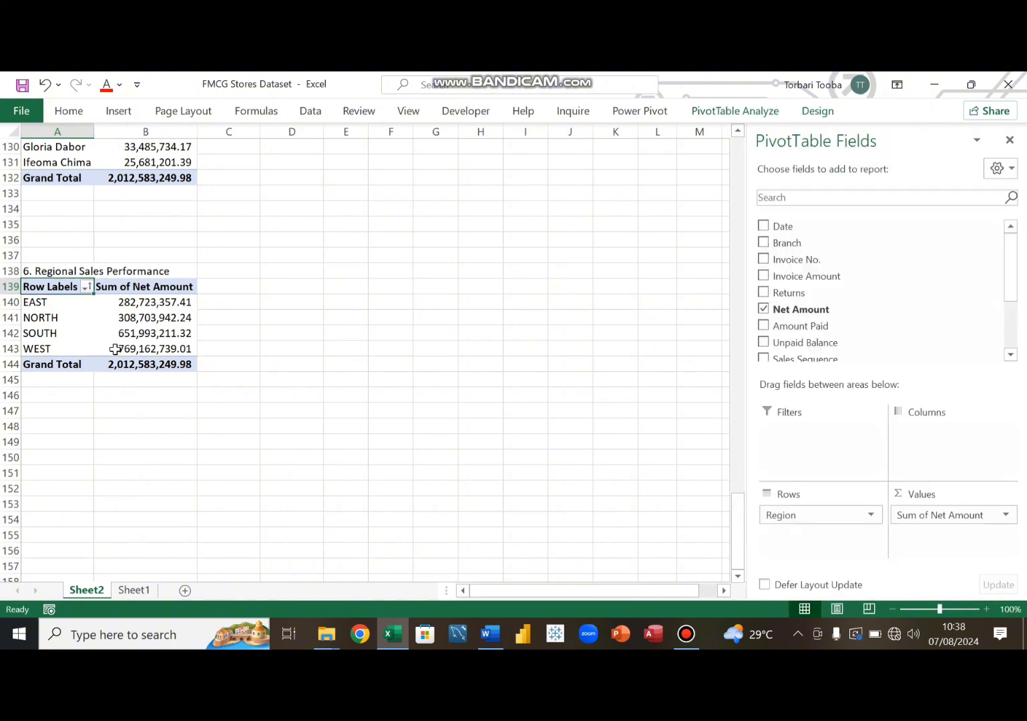
- Review the objectives document and return to the workbook
click(142, 329)
click(63, 337)
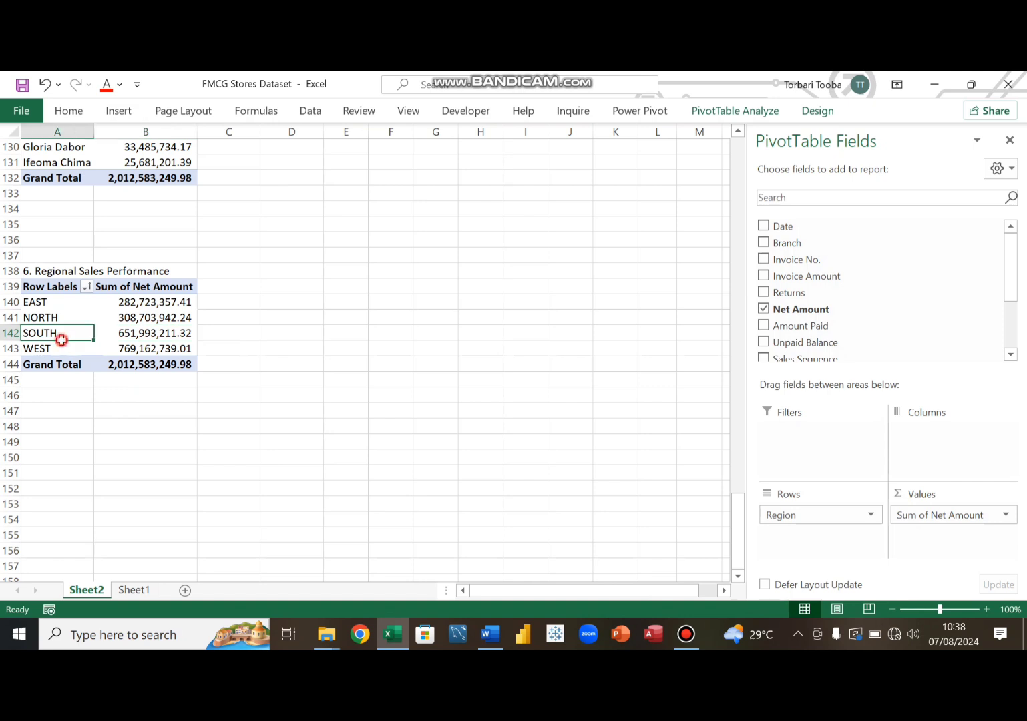
click(85, 447)
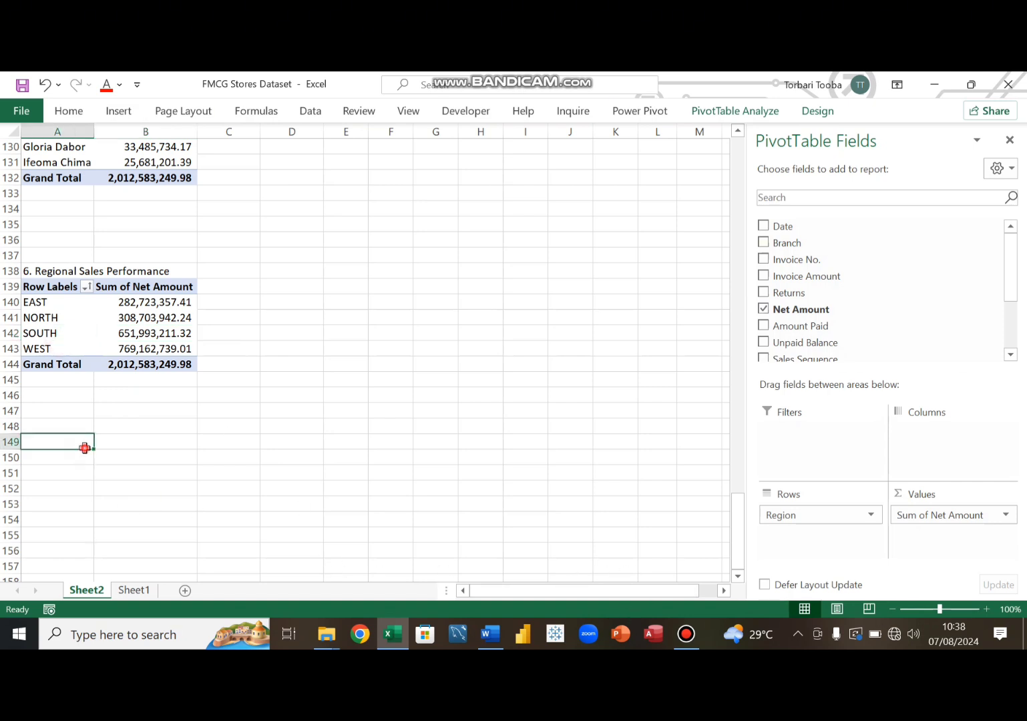
click(686, 633)
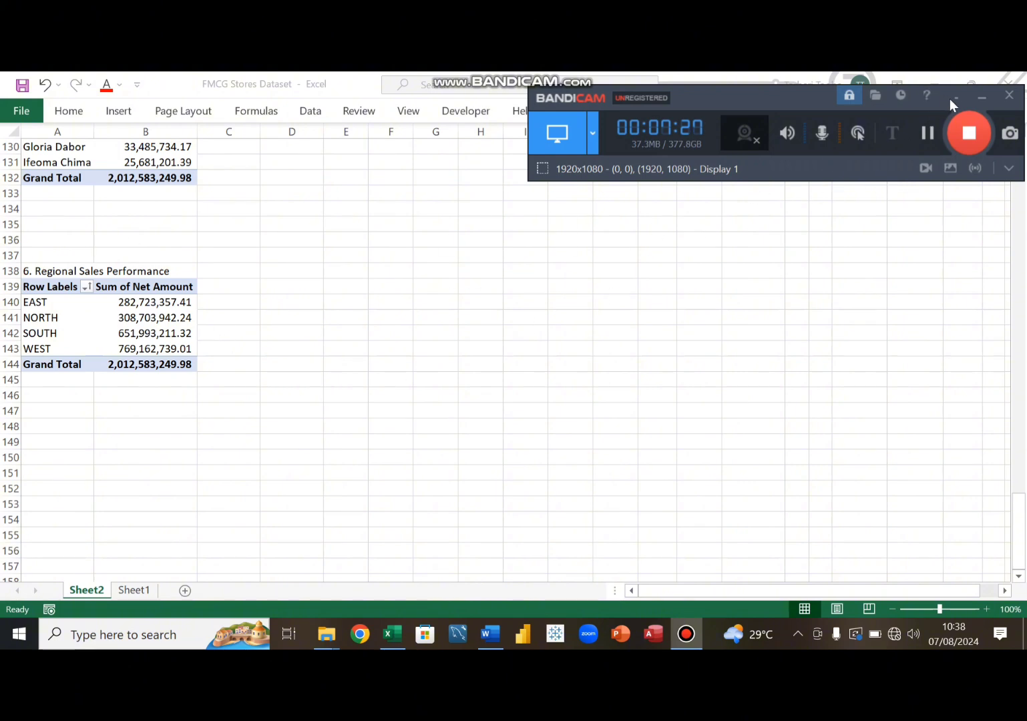
click(986, 98)
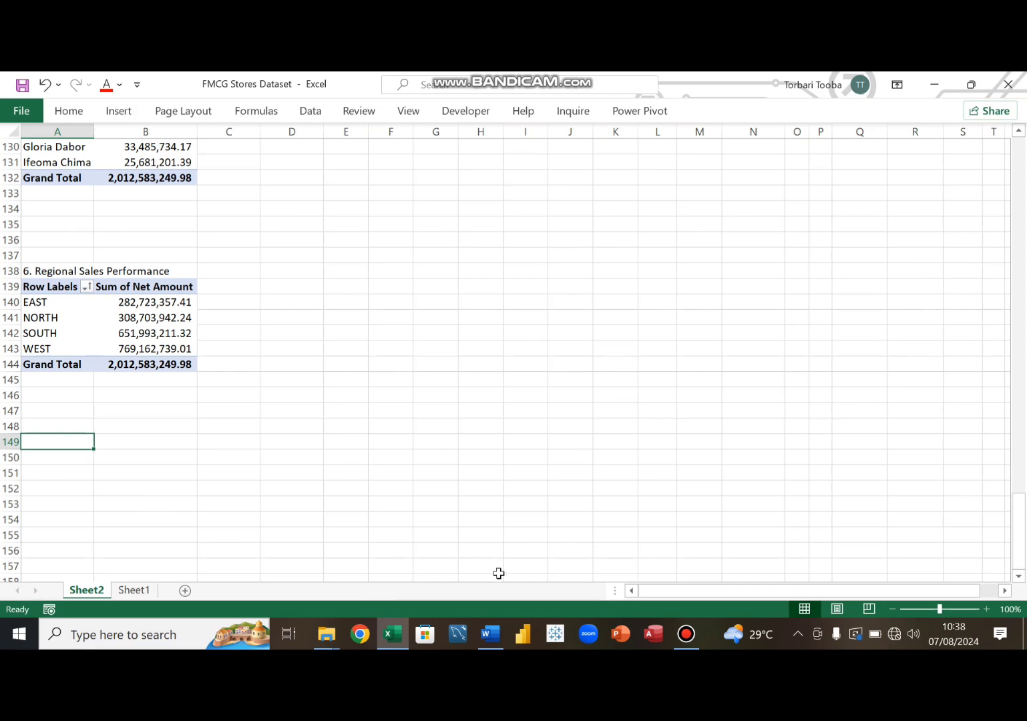
click(502, 634)
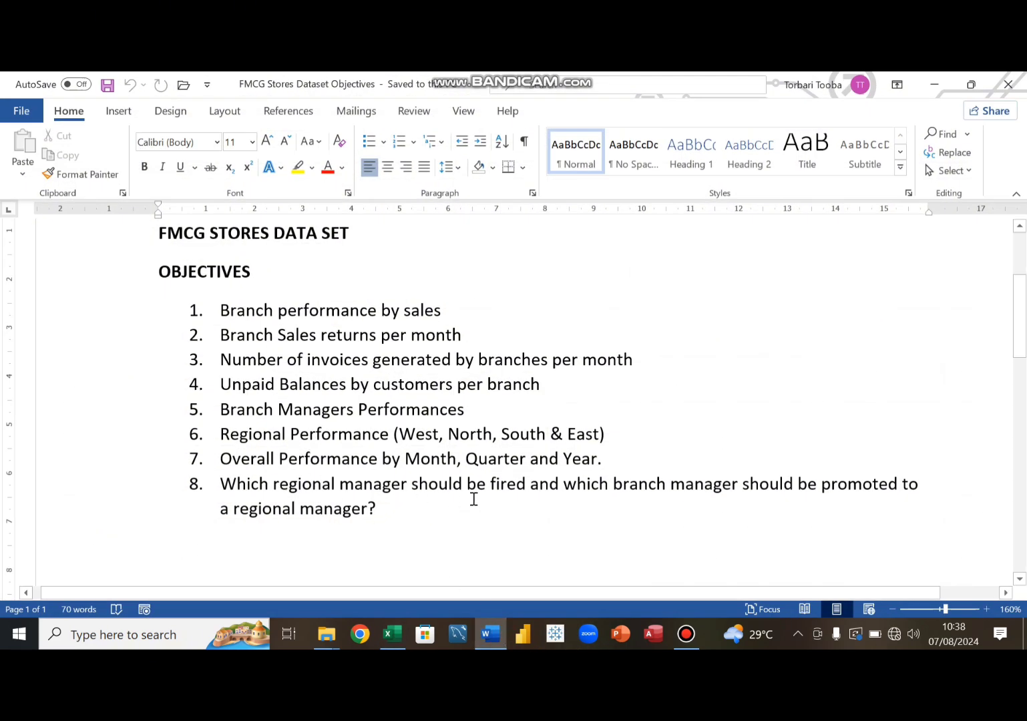
click(491, 638)
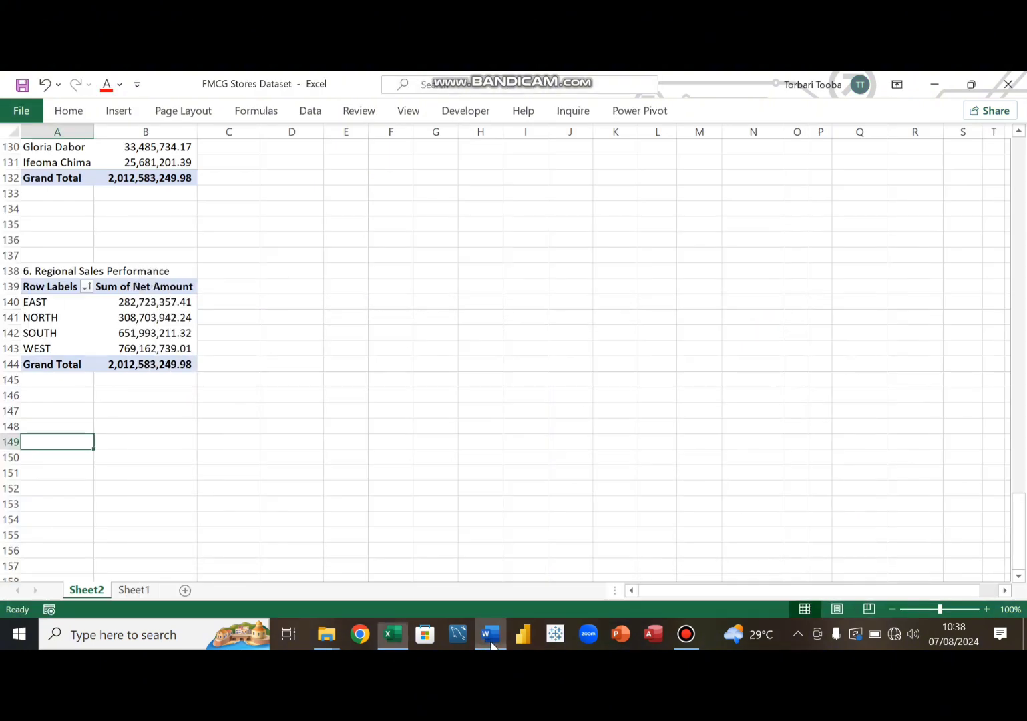
click(690, 637)
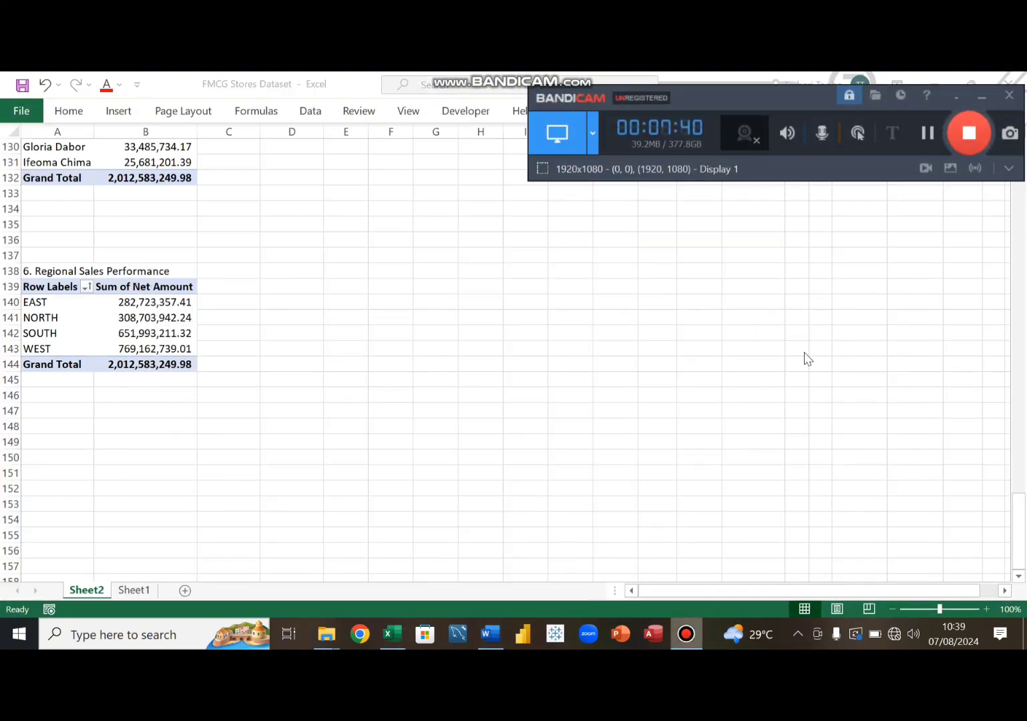
click(981, 99)
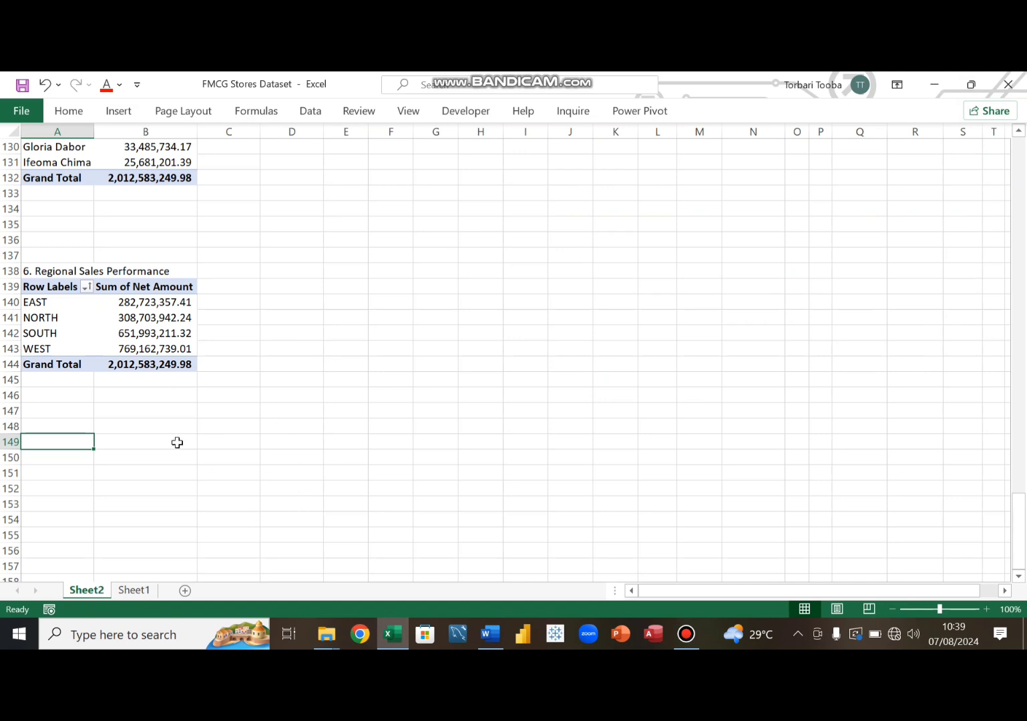
- Copy the regional pivot table together with its title and paste it at cell A151
drag(39, 273, 148, 361)
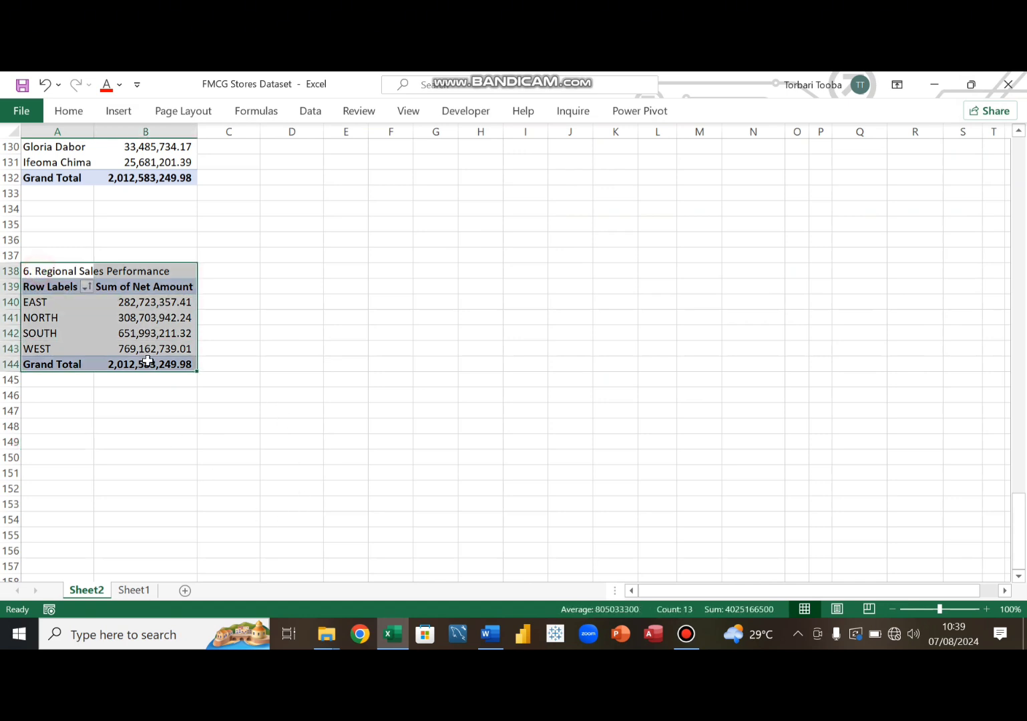
key(ctrl+c)
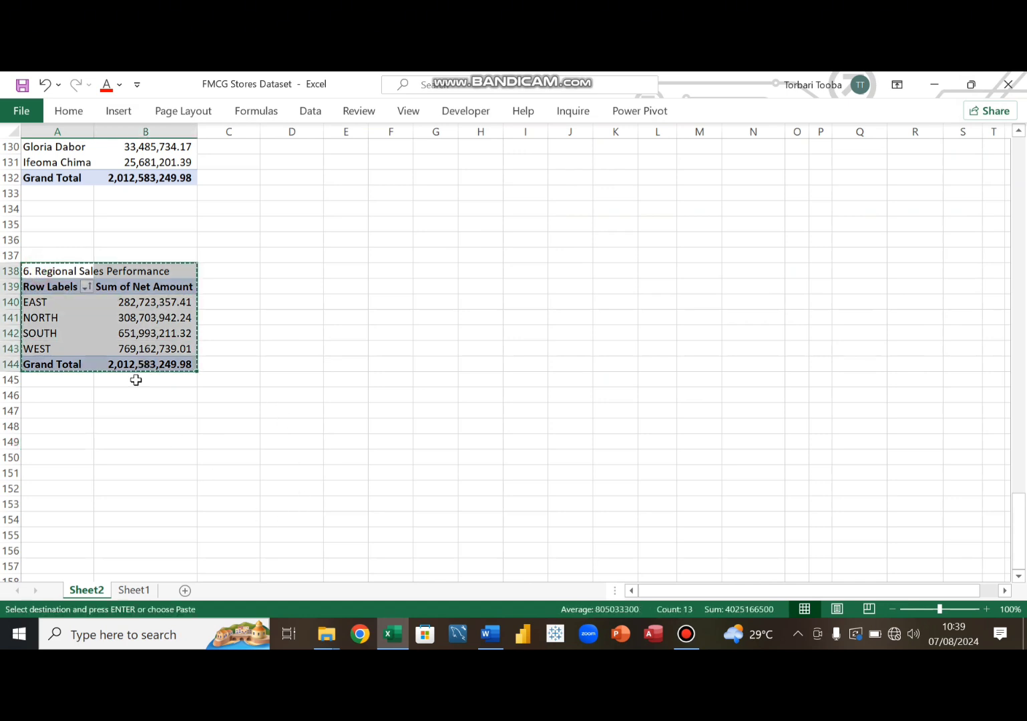
click(45, 477)
key(ctrl+v)
scroll(60, 461, down, 3)
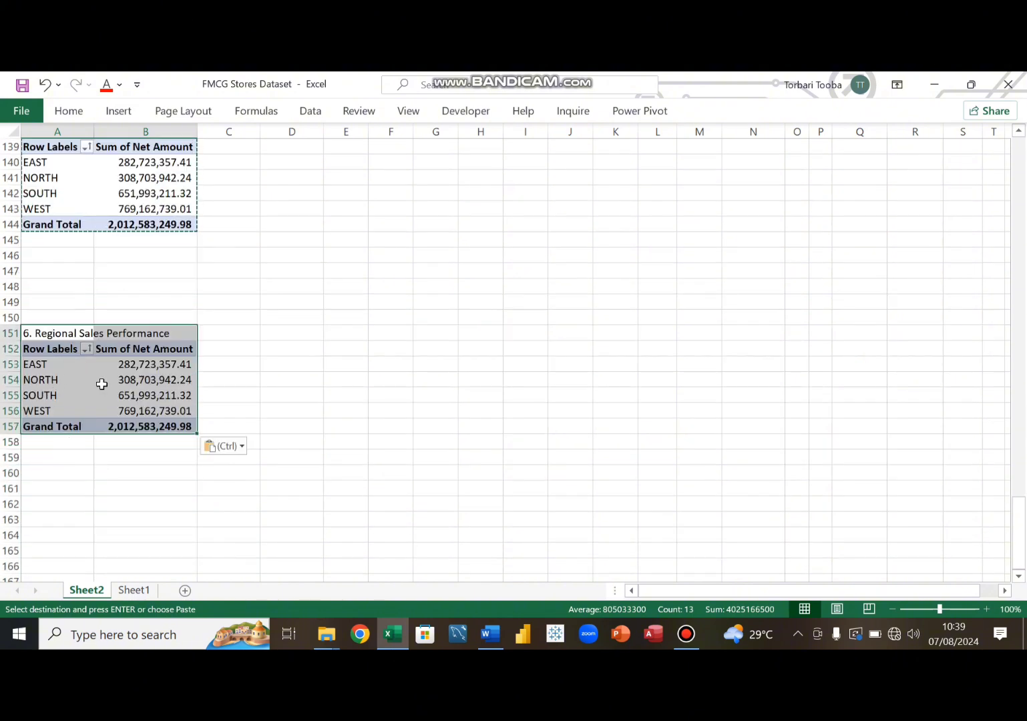
click(88, 382)
click(97, 333)
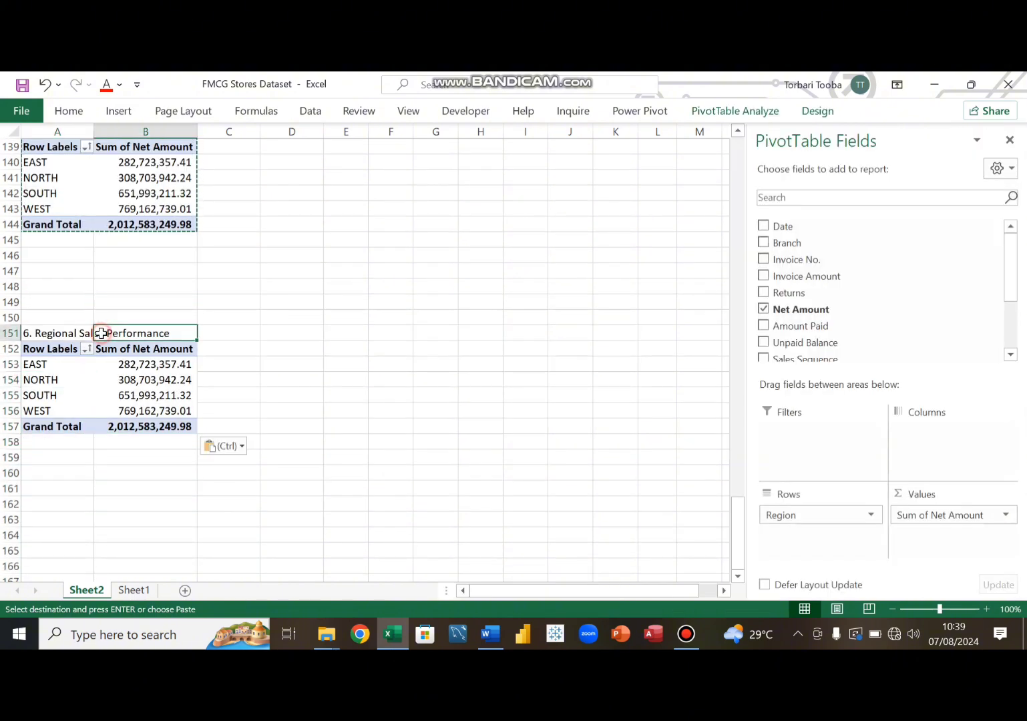
- Retitle the copied table in cell A151 as '7. Ovral Performance Performance By Period'
double_click(76, 333)
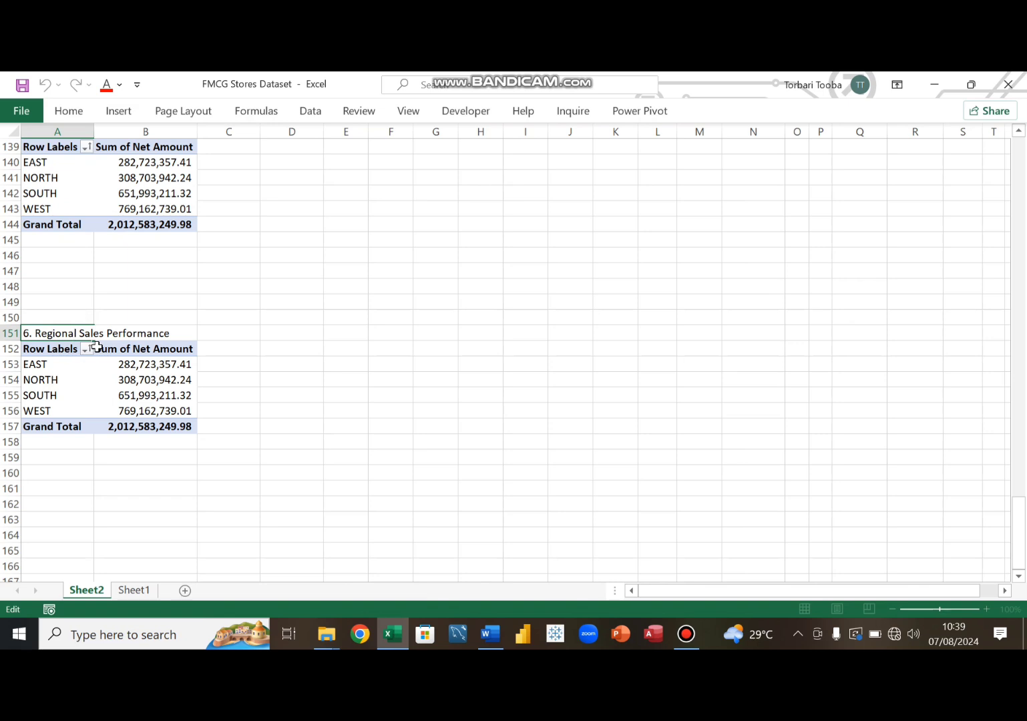
key(BackSpace)
key(BackSpace)
key(BackSpace)
key(BackSpace)
key(BackSpace)
key(BackSpace)
key(BackSpace)
key(BackSpace)
key(BackSpace)
key(BackSpace)
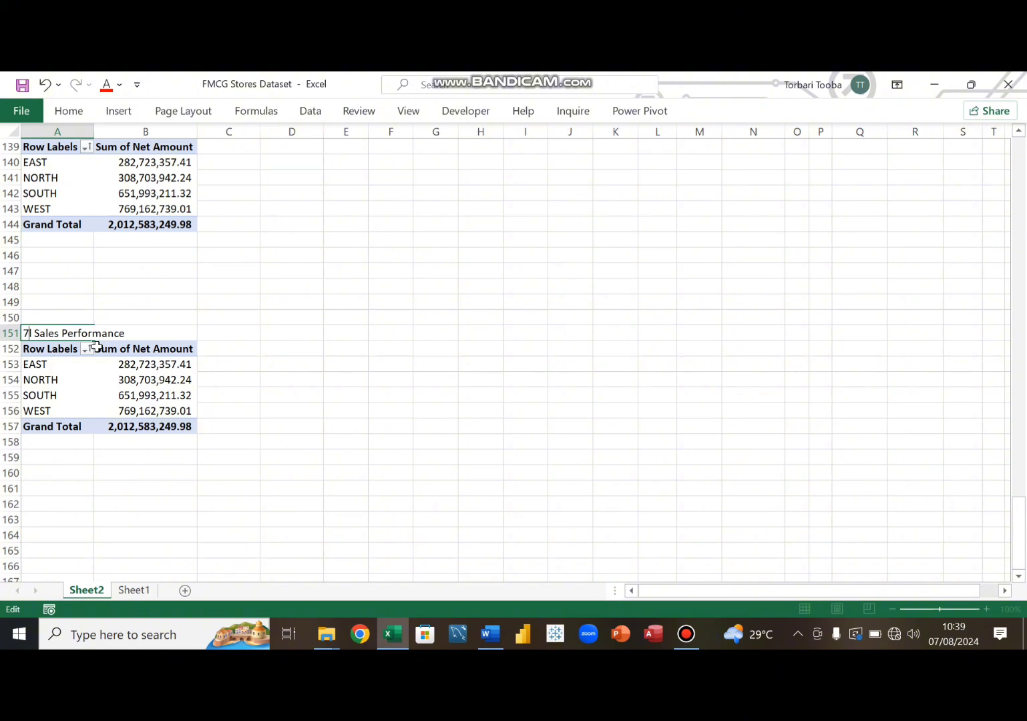
text(7.)
key(Delete)
key(Delete)
key(Delete)
key(Delete)
key(Delete)
key(Delete)
text(Ovral Perform)
text(ance By Period)
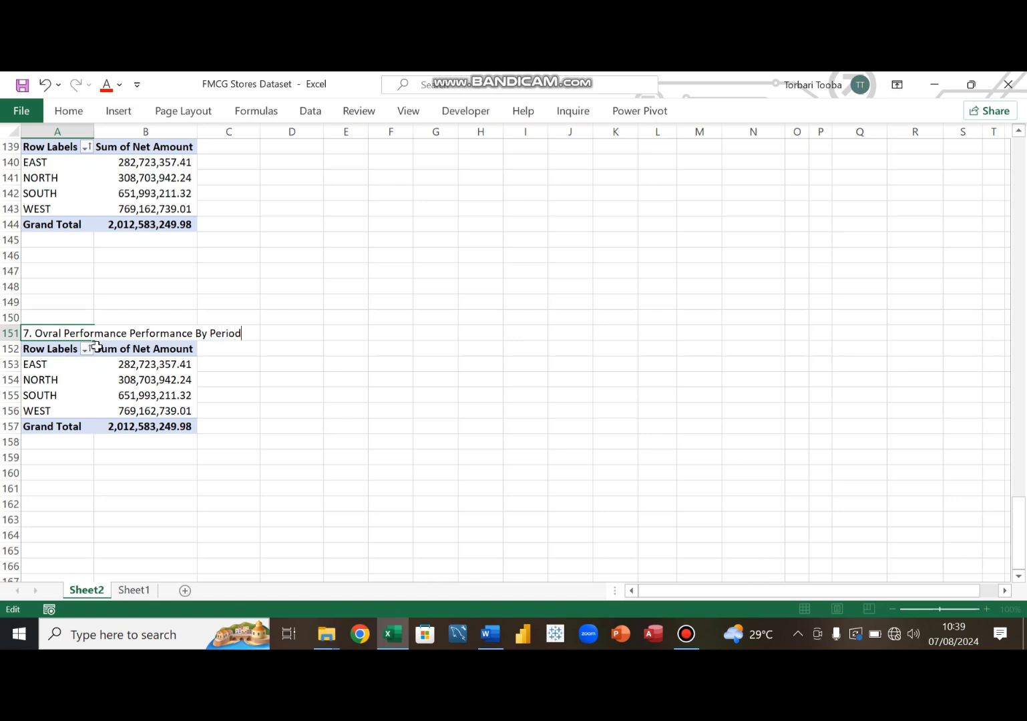
click(93, 348)
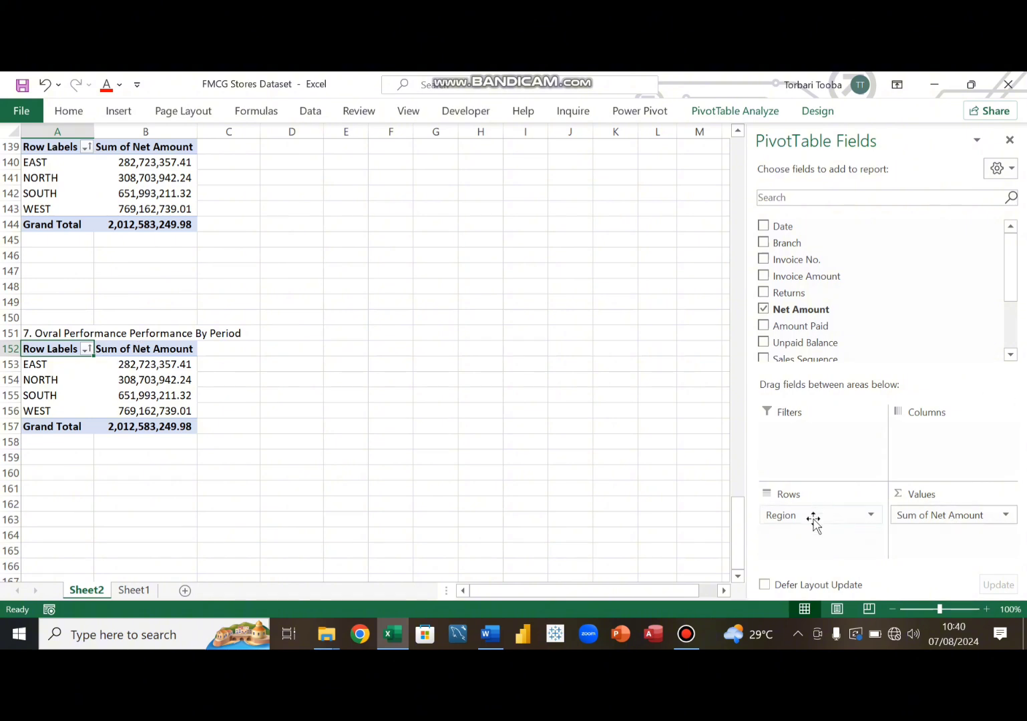
- Rebuild the copied pivot table with Date (Years, Quarters) as rows and Sum of Net Amount as values, replacing Region
drag(814, 519, 587, 428)
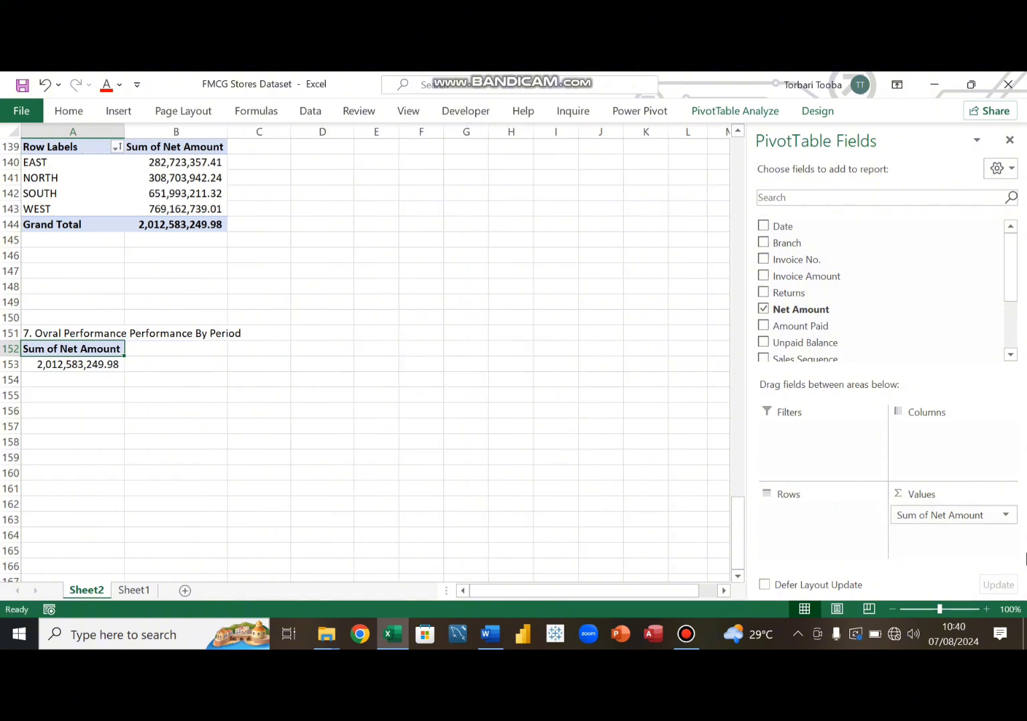
drag(968, 516, 607, 401)
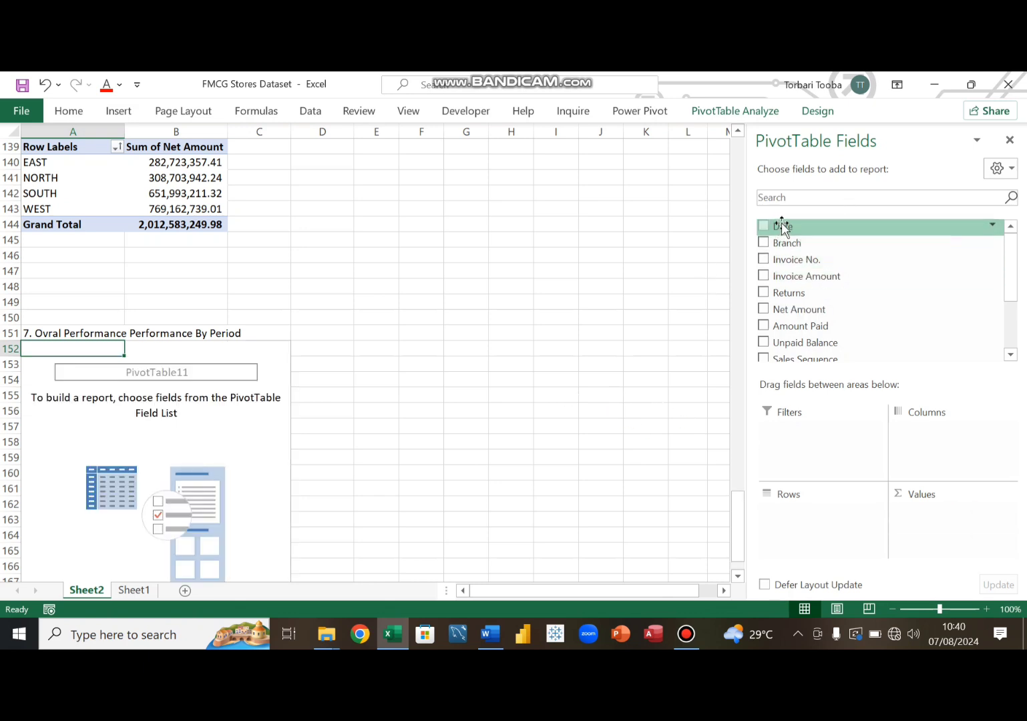
drag(782, 227, 798, 538)
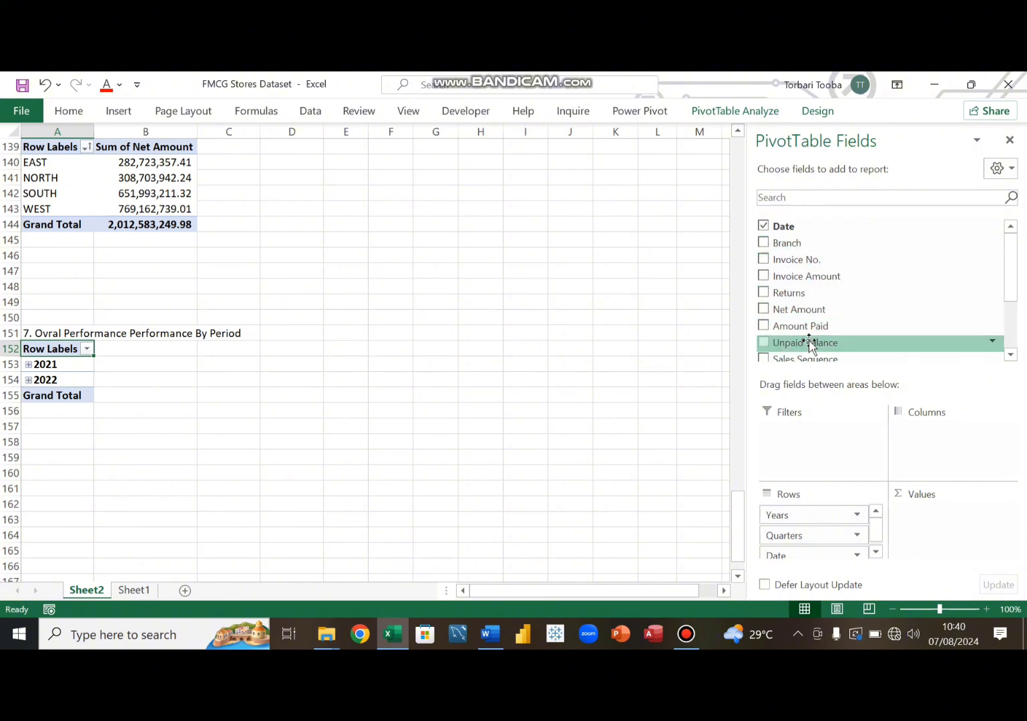
drag(809, 314, 962, 528)
scroll(154, 431, down, 1)
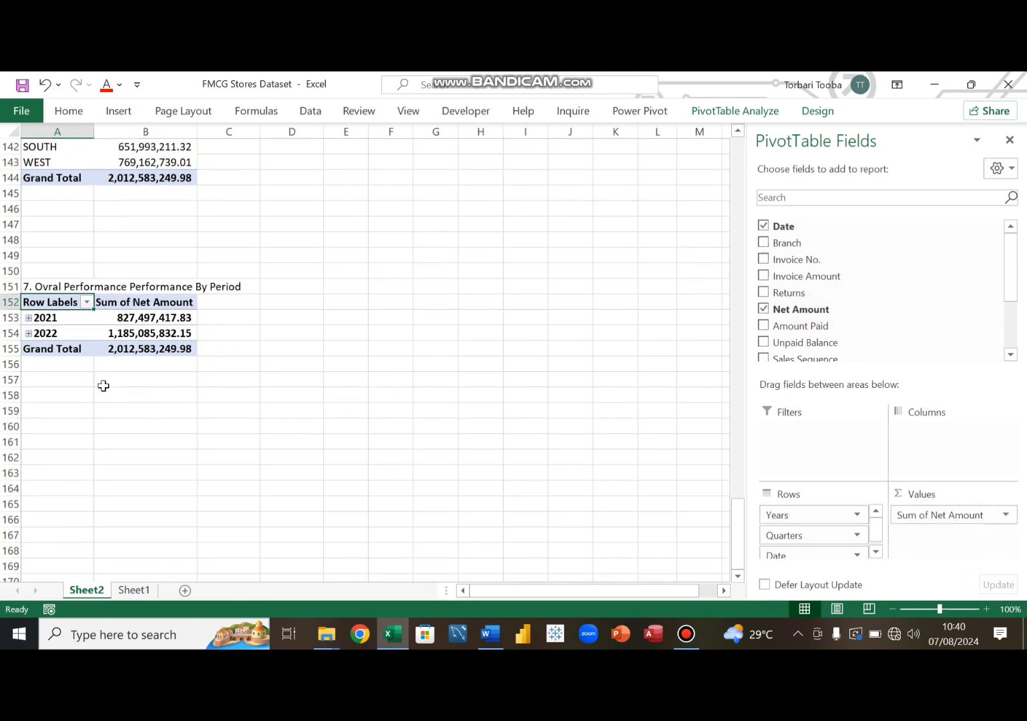
- Expand both years and every quarter in the period pivot table to show monthly net amounts
click(28, 319)
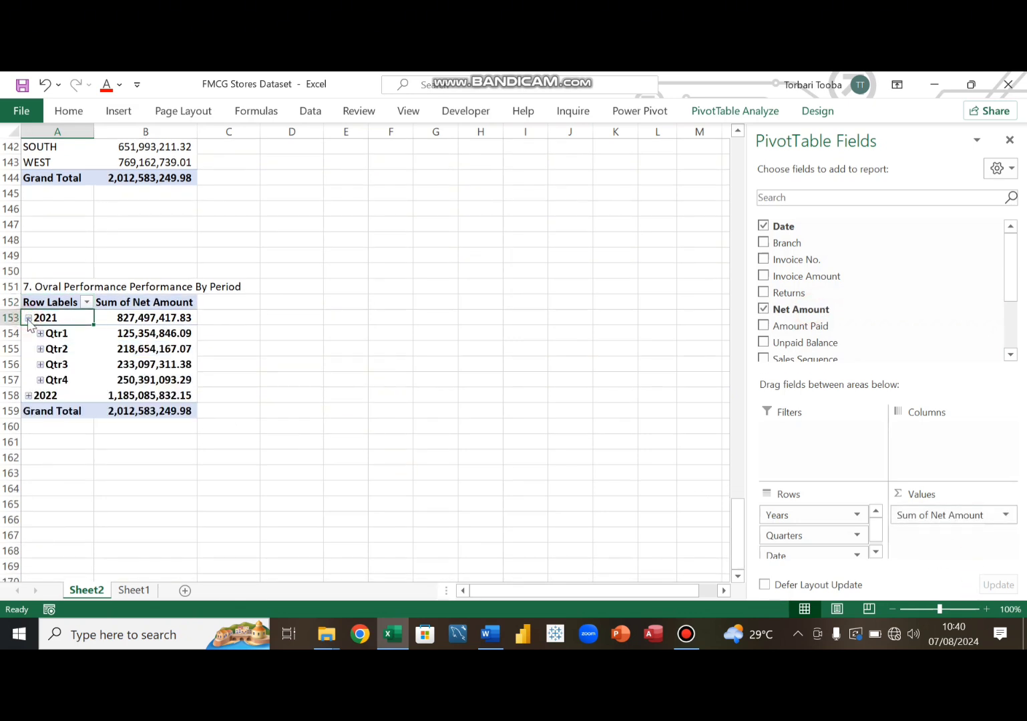
click(28, 395)
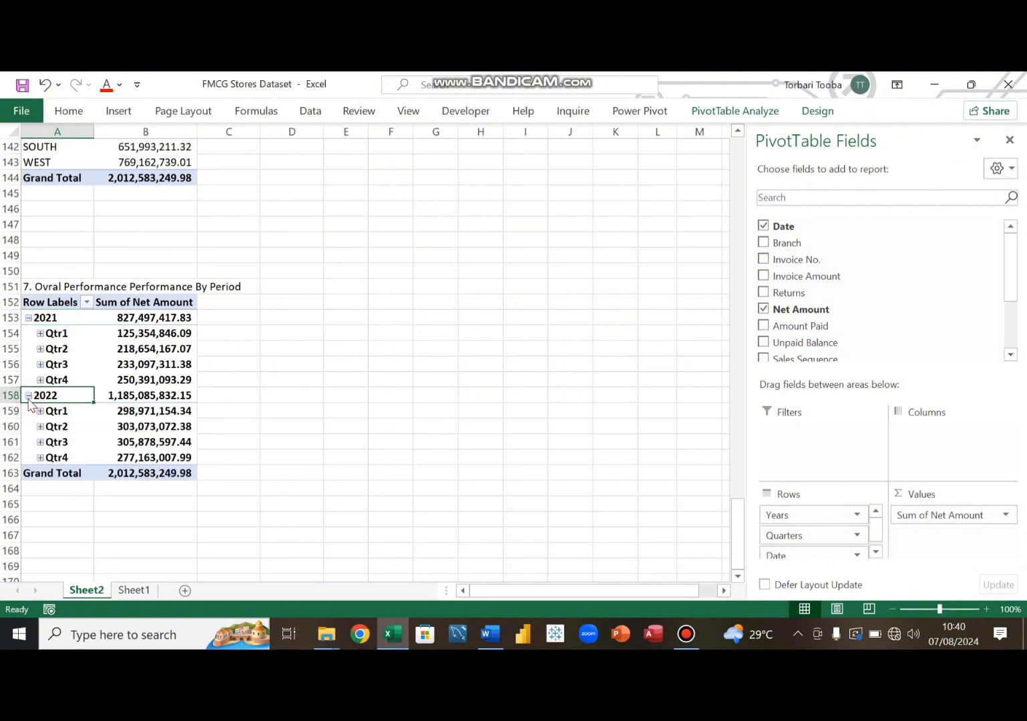
scroll(66, 404, down, 1)
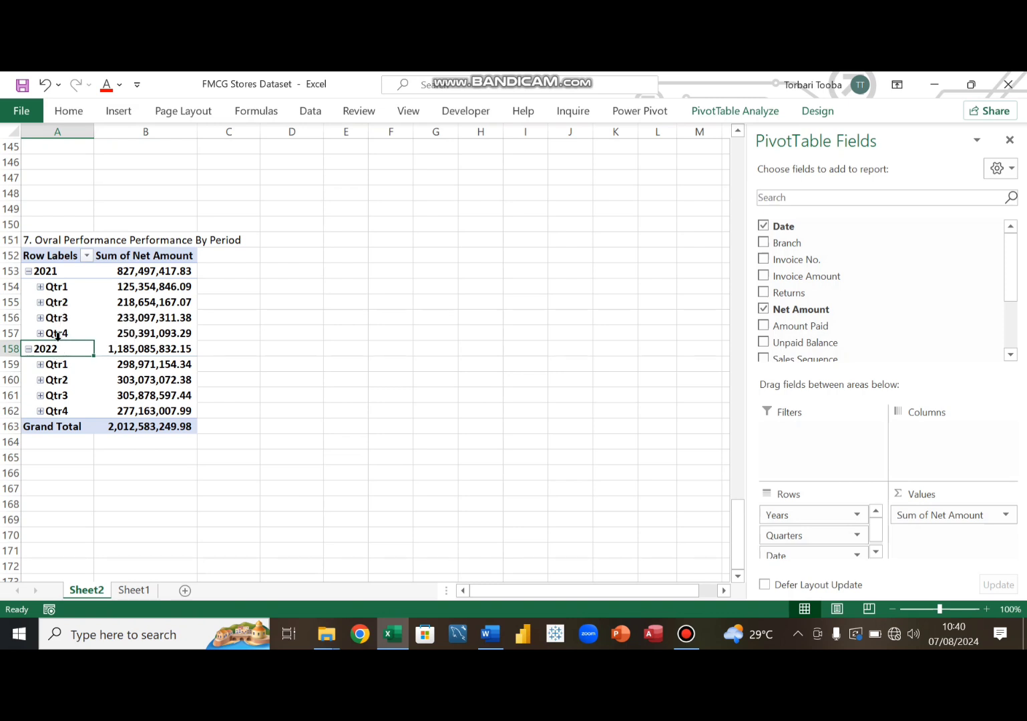
click(40, 286)
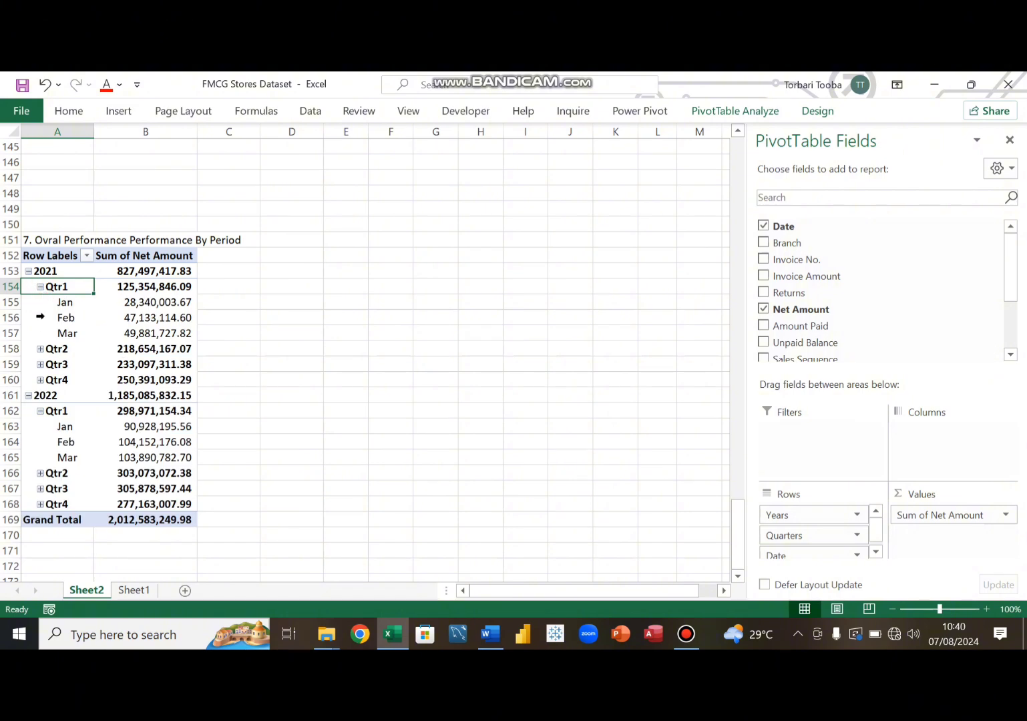
click(40, 349)
scroll(50, 352, down, 3)
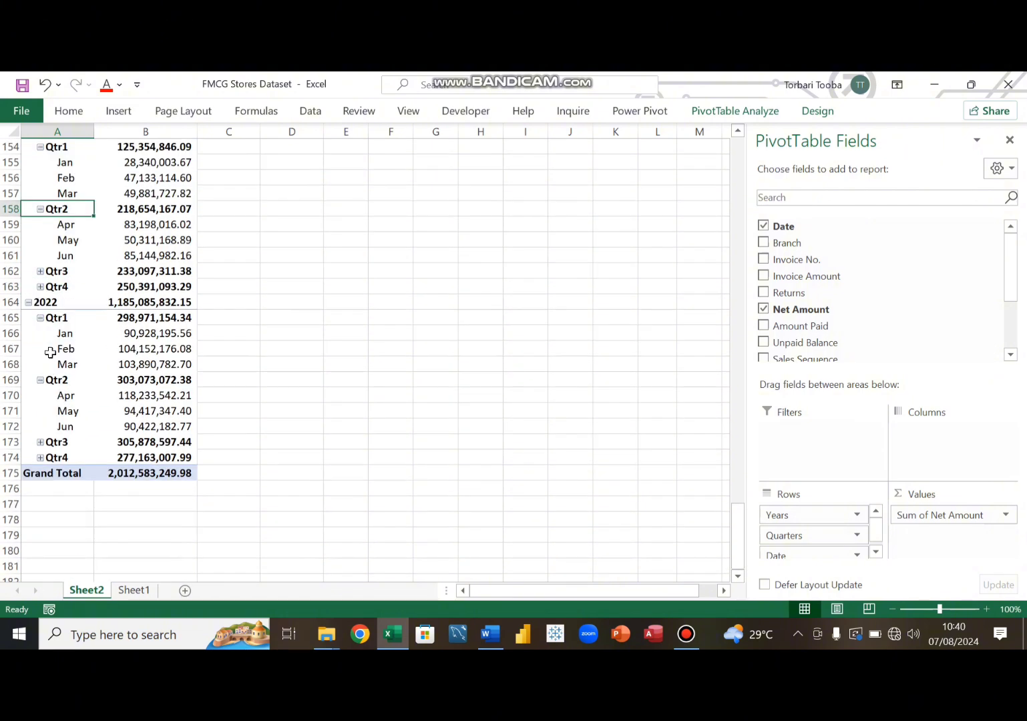
click(40, 271)
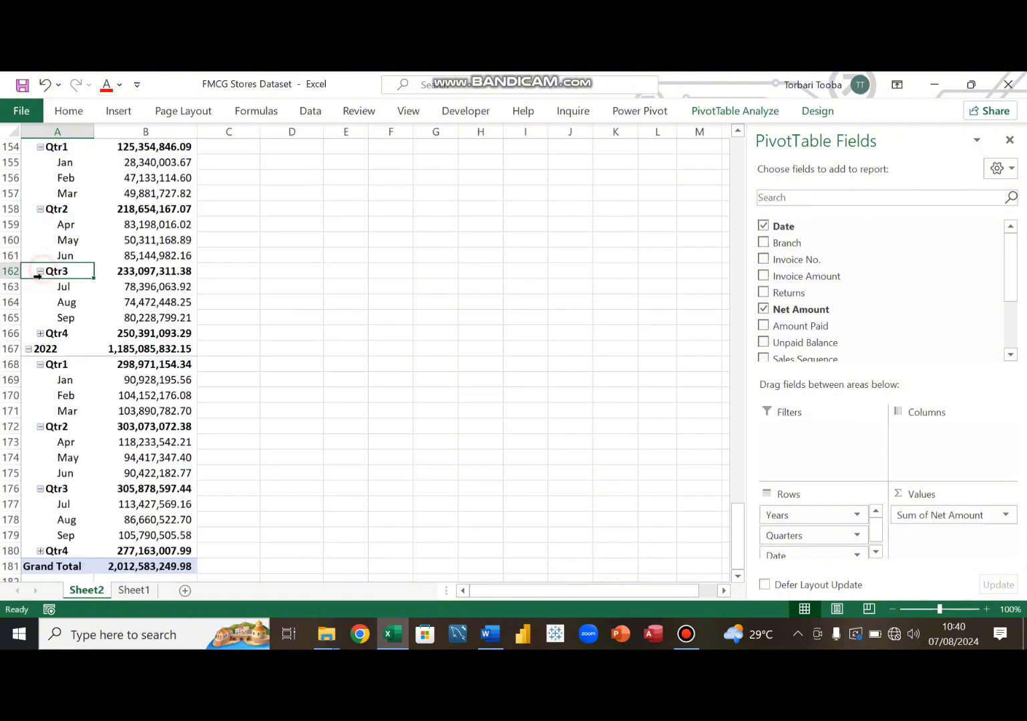
click(40, 334)
scroll(64, 374, down, 3)
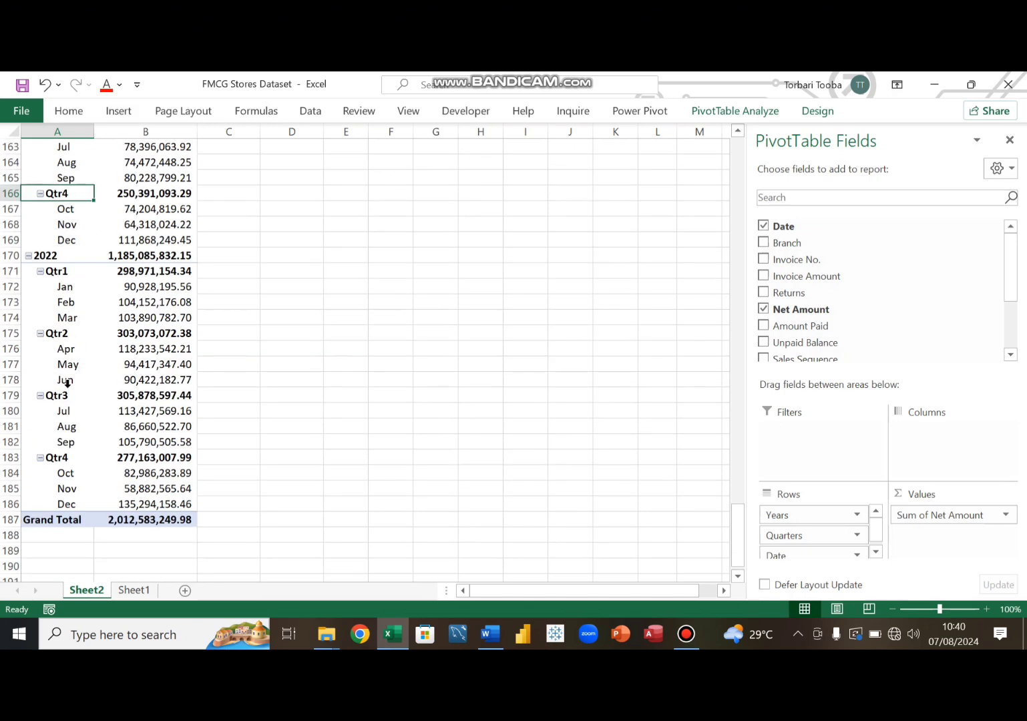
scroll(67, 378, up, 8)
scroll(68, 380, down, 8)
scroll(67, 379, up, 4)
scroll(68, 379, up, 3)
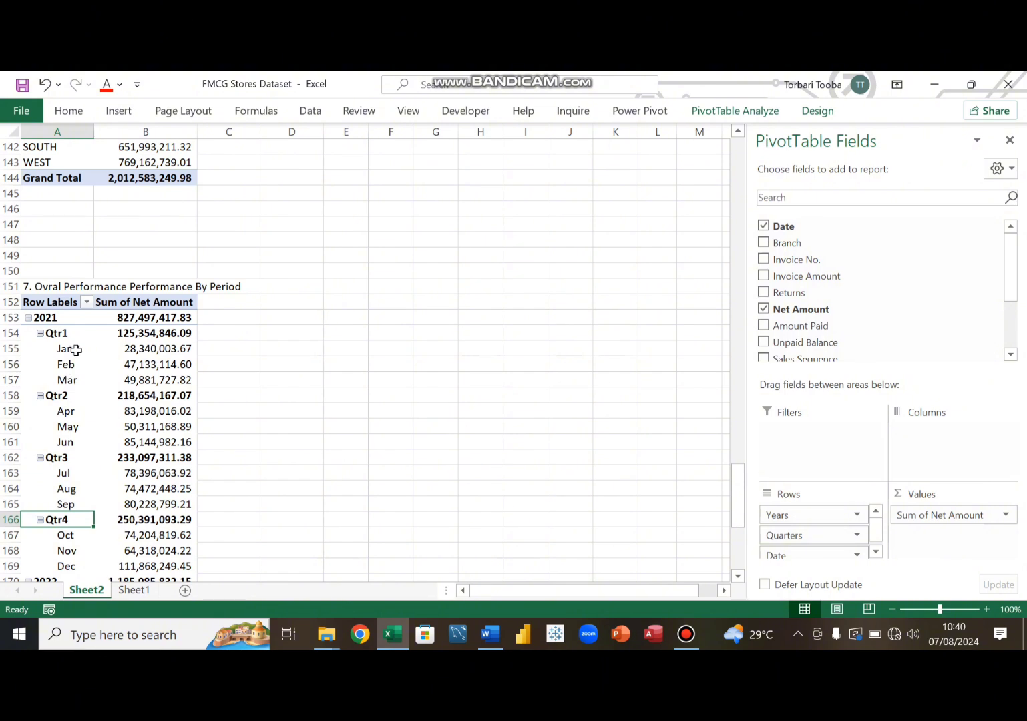
- Widen column B and scroll through the monthly breakdown of the period pivot table
drag(201, 131, 236, 157)
scroll(70, 397, down, 8)
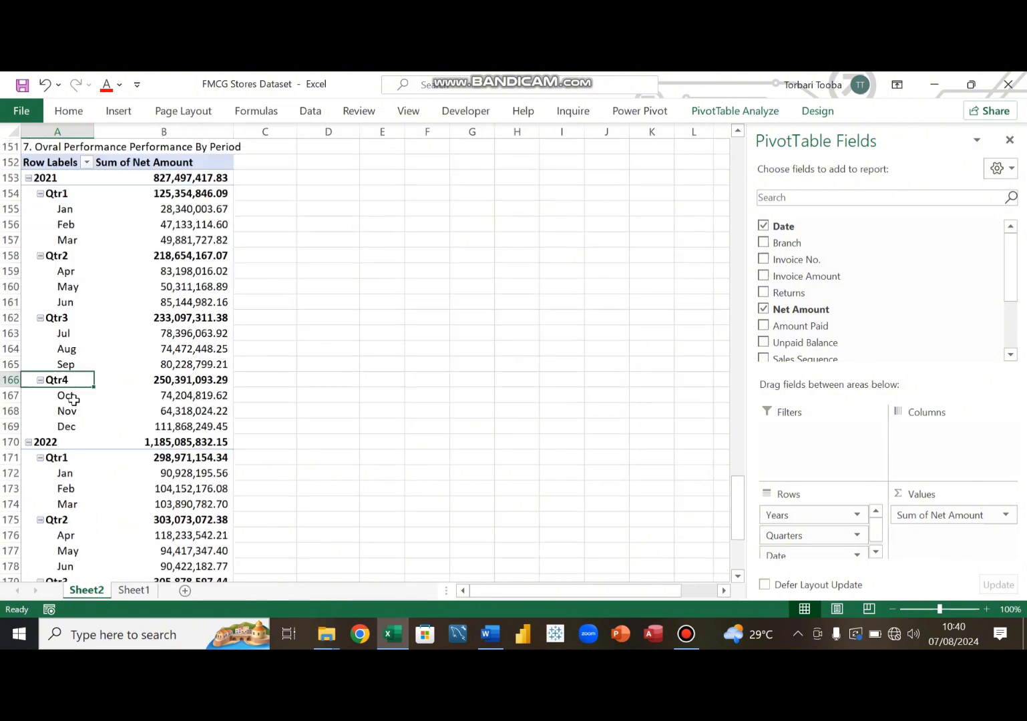
scroll(75, 397, up, 7)
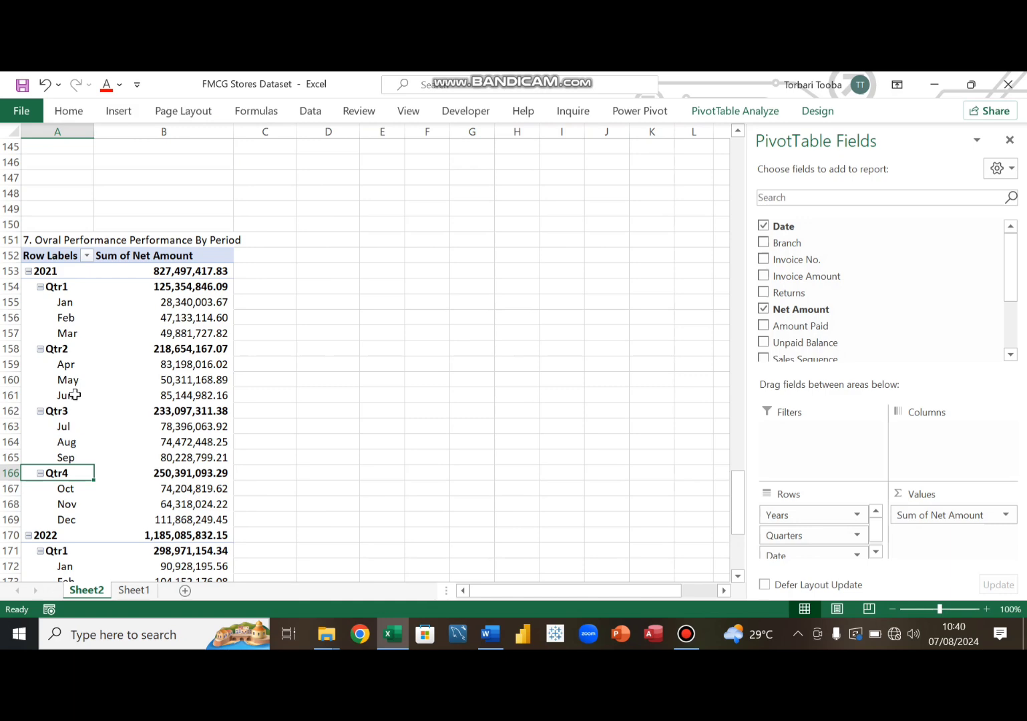
scroll(75, 394, down, 5)
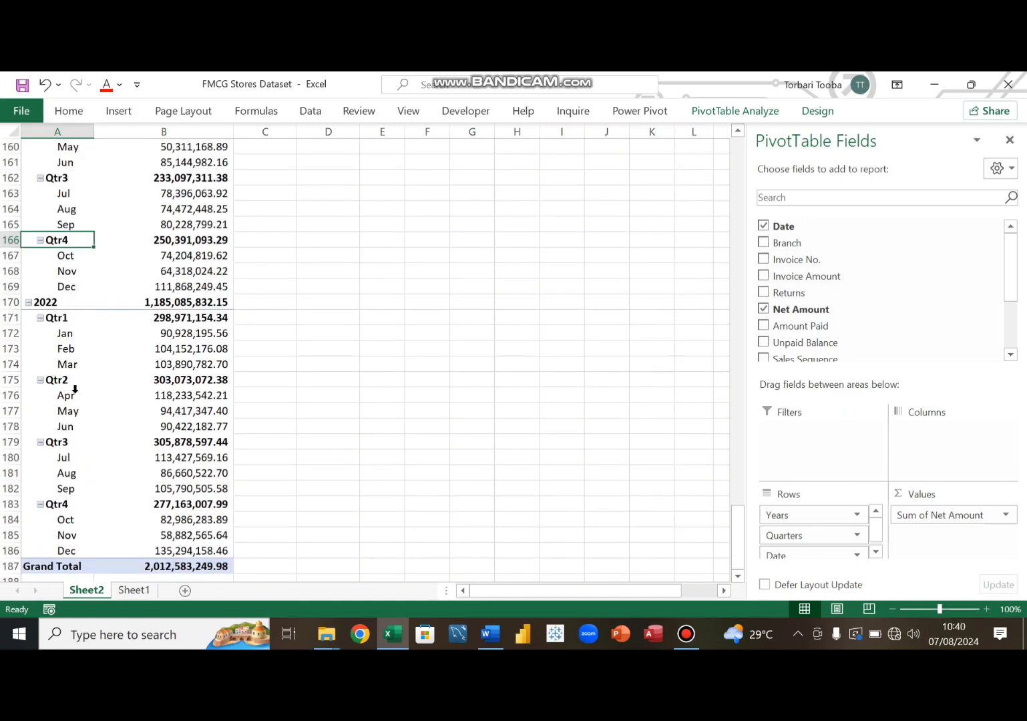
scroll(75, 391, up, 7)
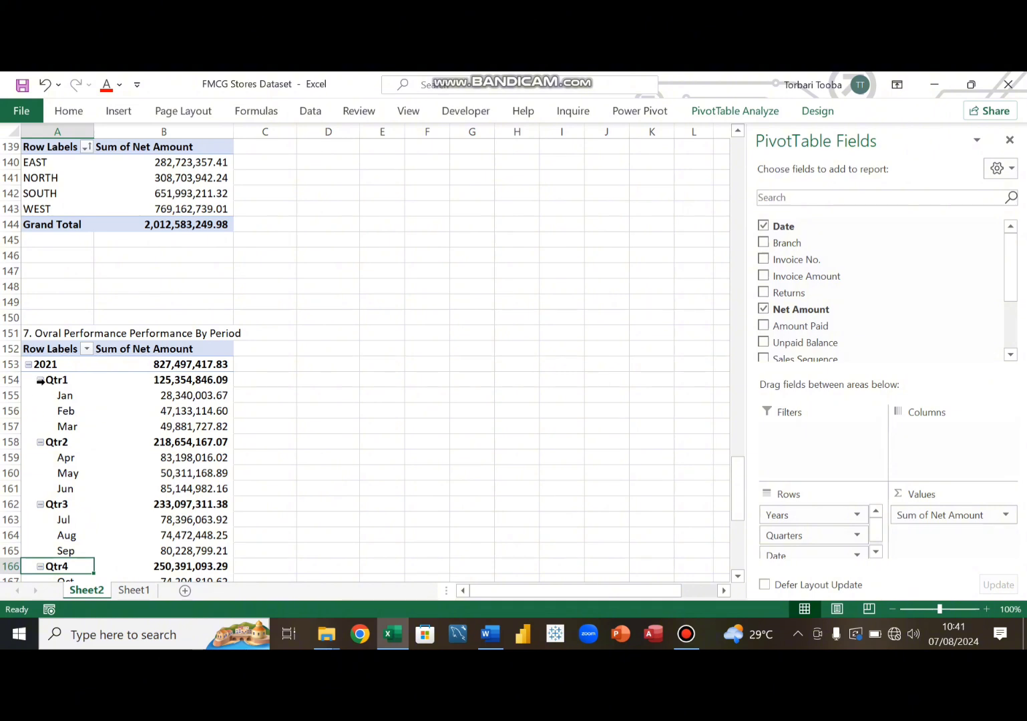
- Collapse all quarters in the period pivot table so only quarterly totals per year show
click(41, 381)
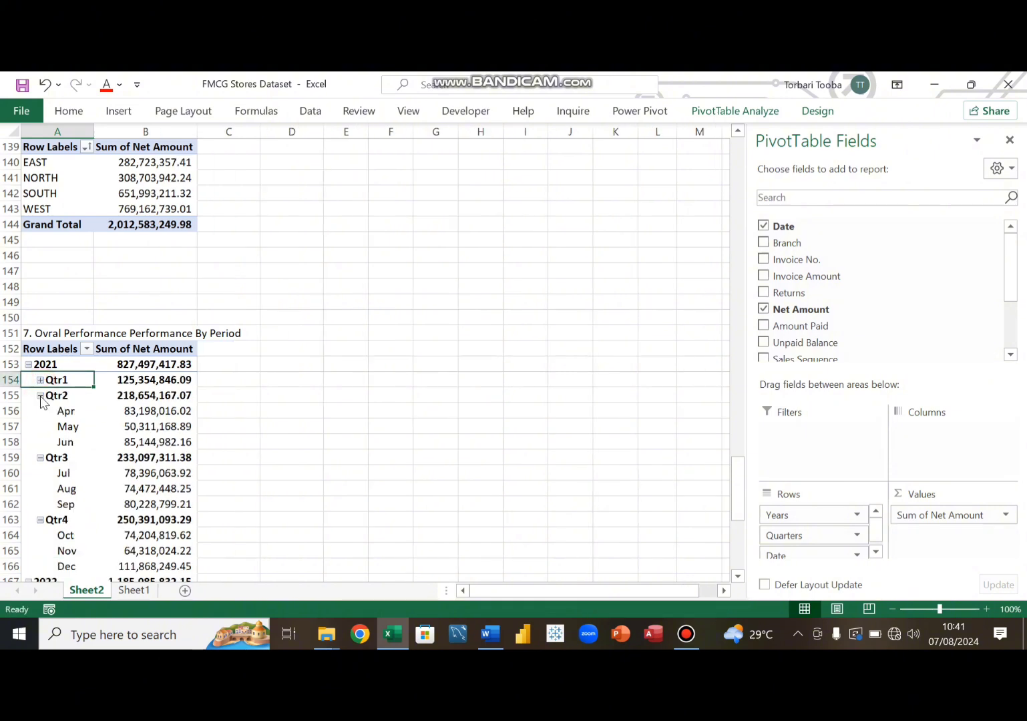
click(40, 396)
click(38, 411)
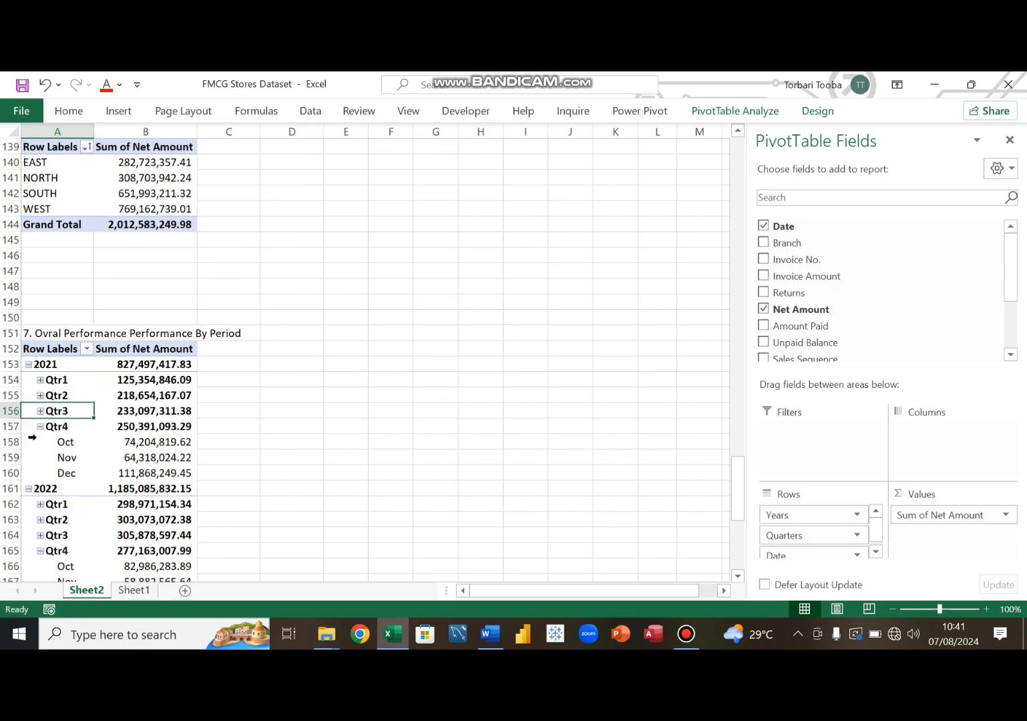
click(40, 427)
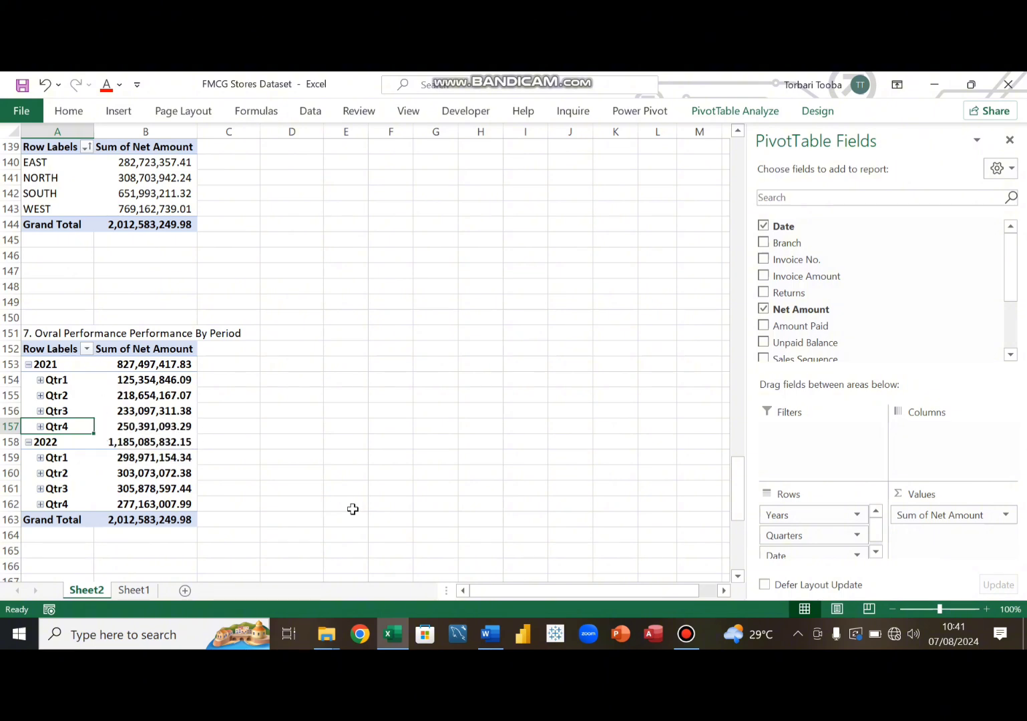
- Check the objectives document, return to the workbook and widen column B of the period pivot table
click(492, 638)
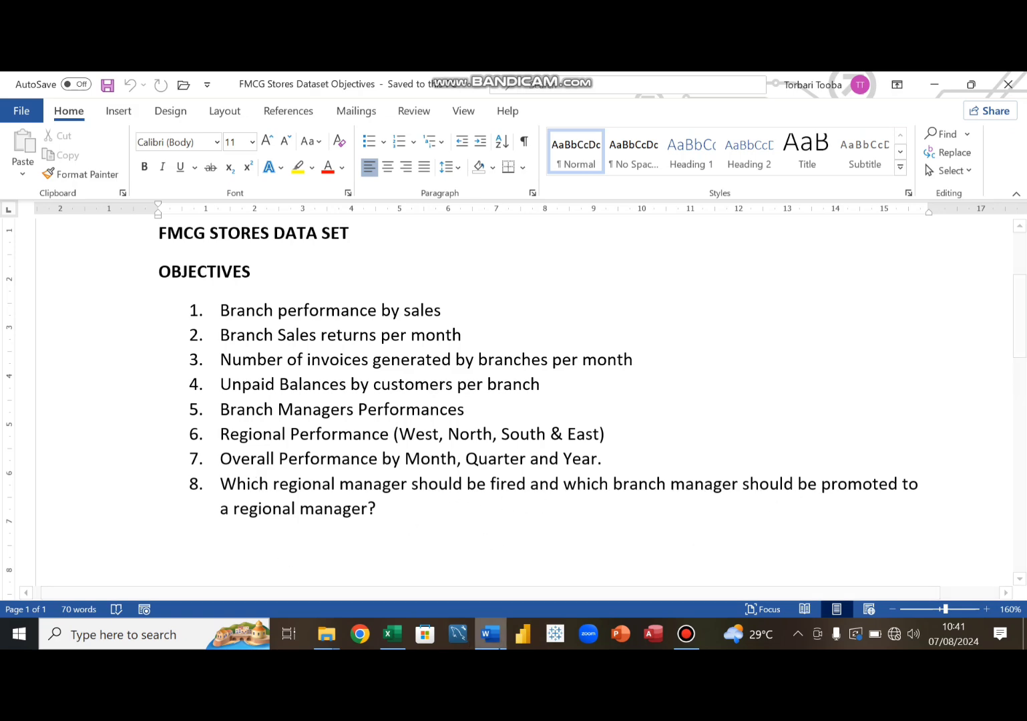
click(492, 638)
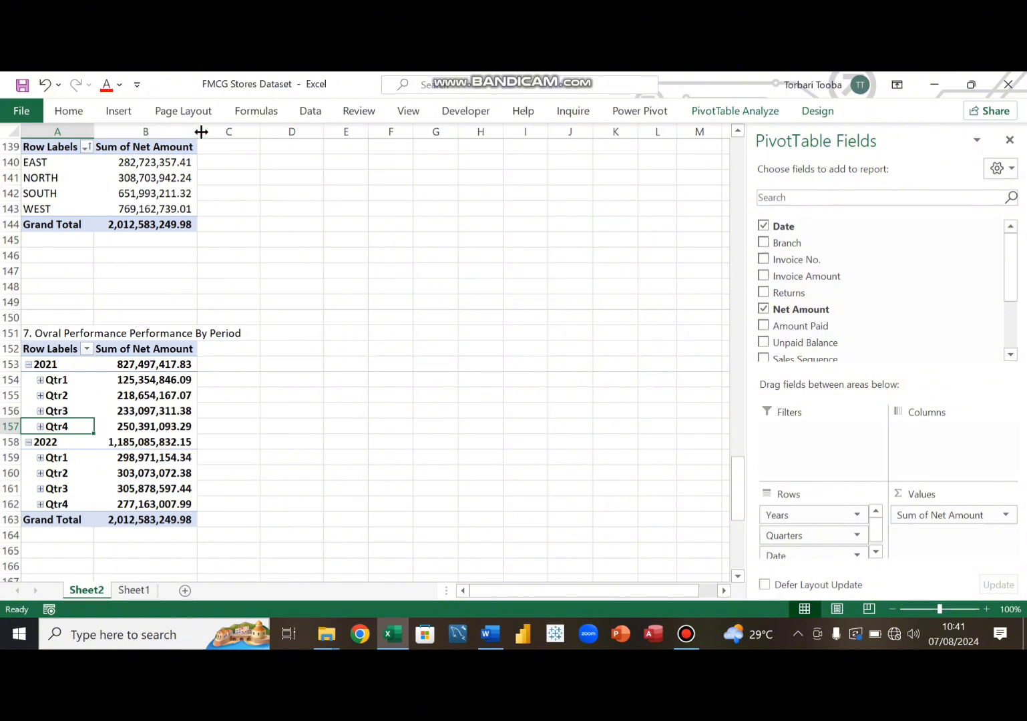
drag(201, 132, 240, 167)
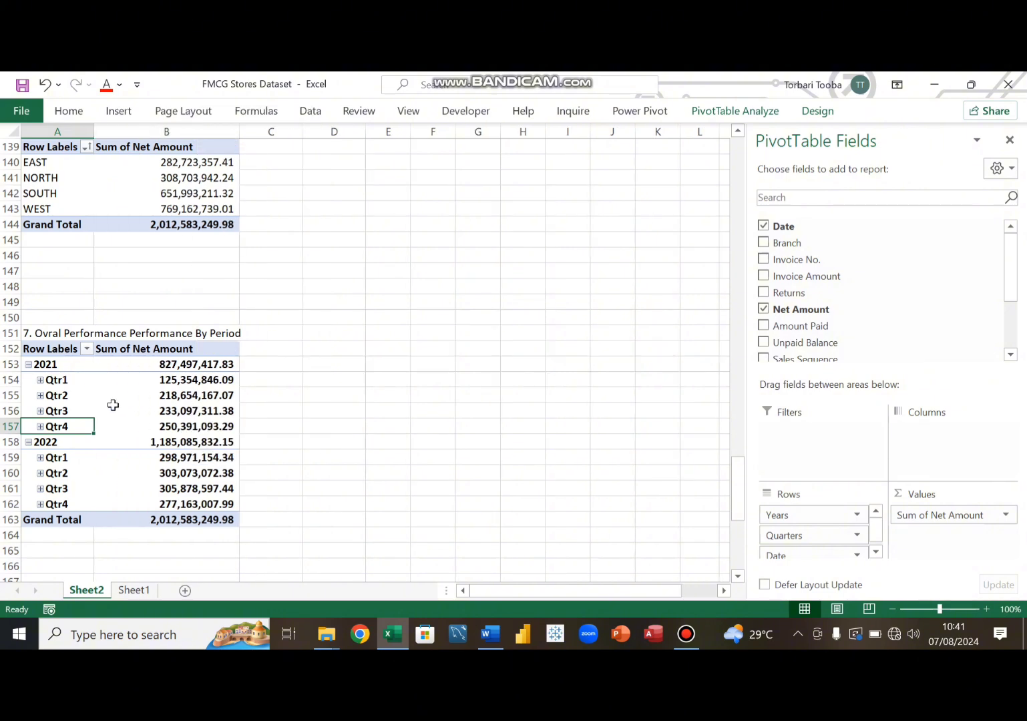